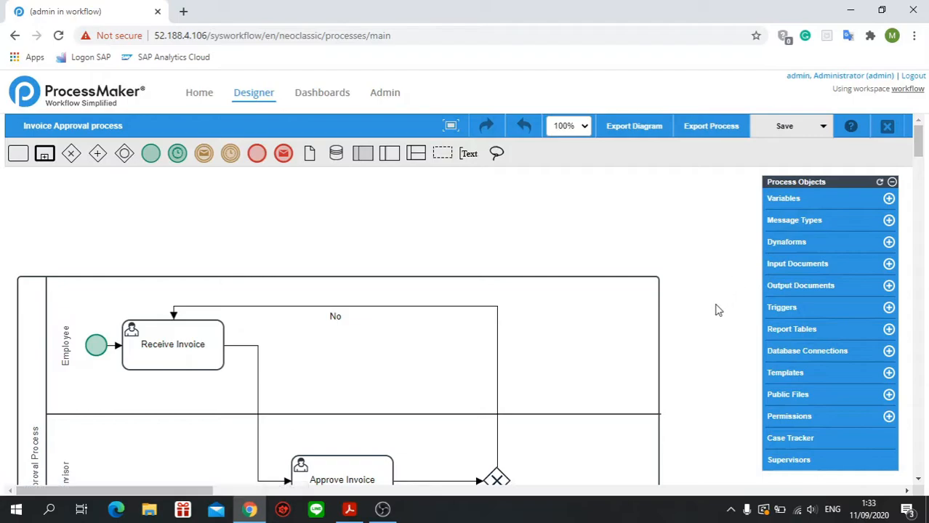
{"action": "scroll", "coordinate": [716, 309], "scroll_direction": "down", "scroll_amount": 2}
{"action": "scroll", "coordinate": [717, 309], "scroll_direction": "down", "scroll_amount": 2}
{"action": "scroll", "coordinate": [717, 309], "scroll_direction": "up", "scroll_amount": 4}
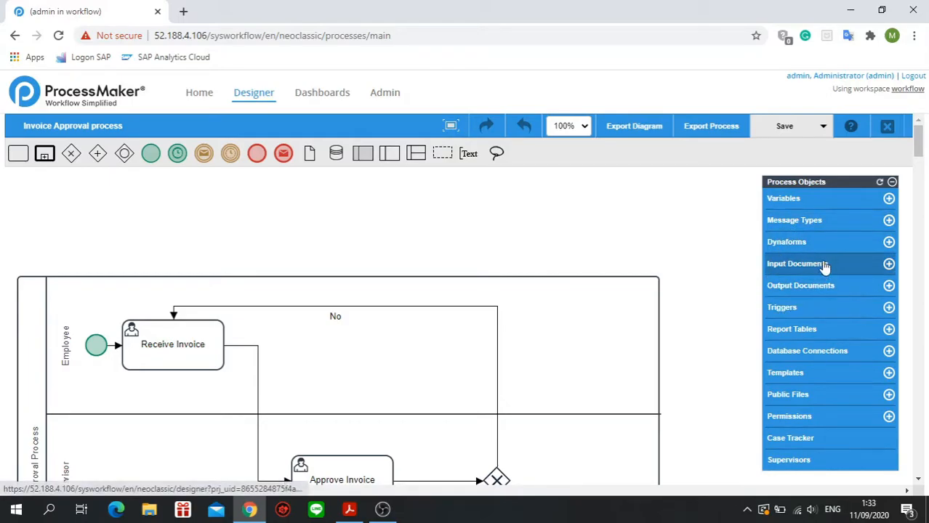
{"action": "left_click", "coordinate": [794, 208]}
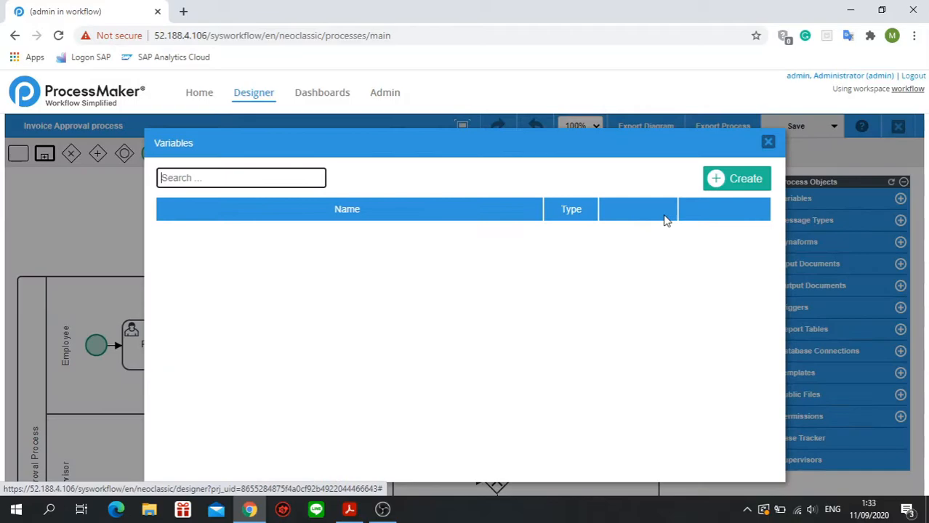
{"action": "left_click", "coordinate": [767, 142]}
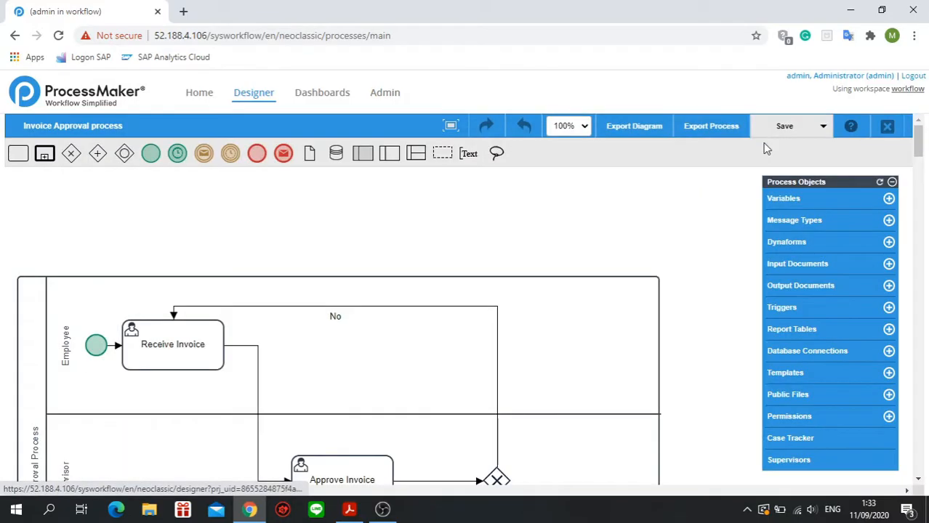
Create a String process variable named "name" for the Invoice Approval process and save it.
{"action": "left_click", "coordinate": [787, 205]}
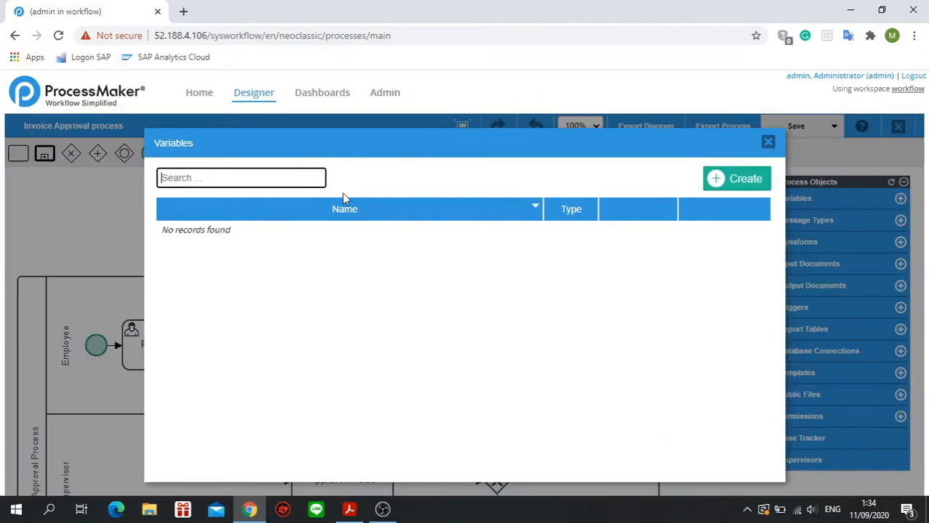
{"action": "left_click", "coordinate": [738, 178]}
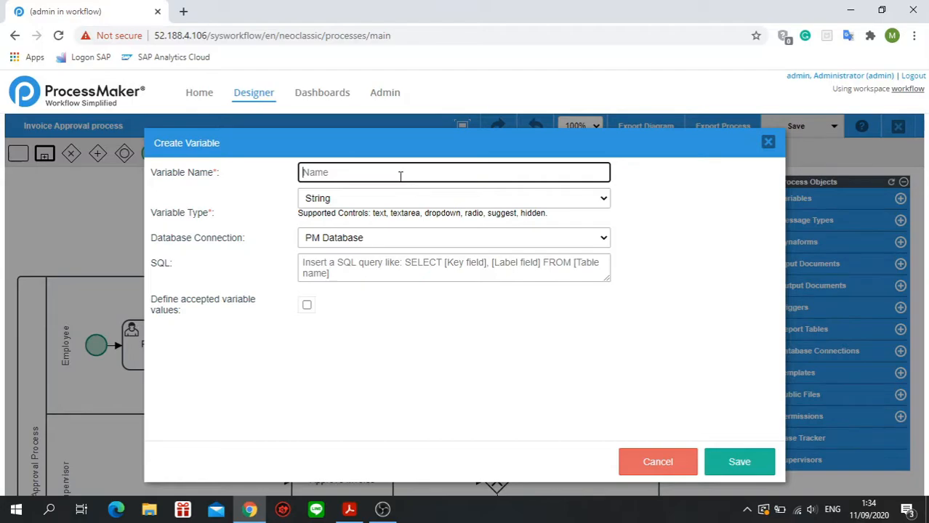
{"action": "type", "text": "n"}
{"action": "type", "text": "ame"}
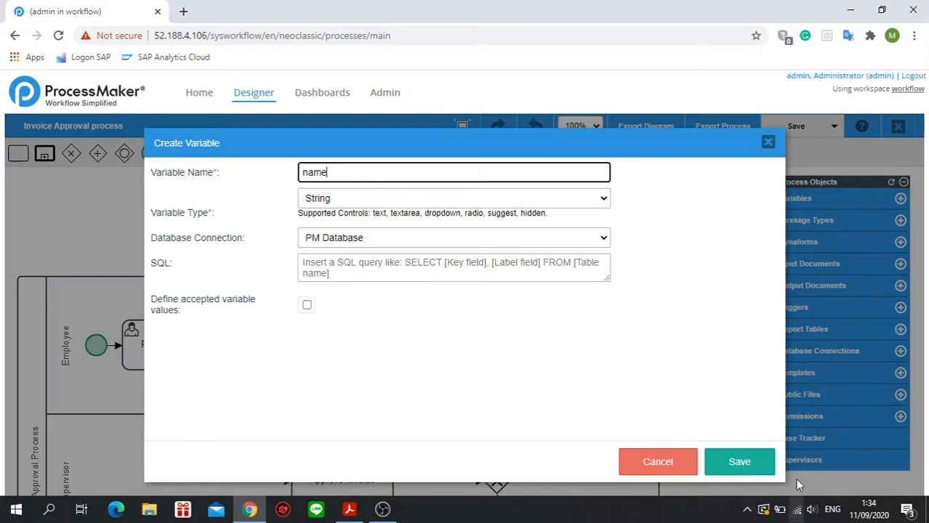
{"action": "left_click", "coordinate": [758, 464]}
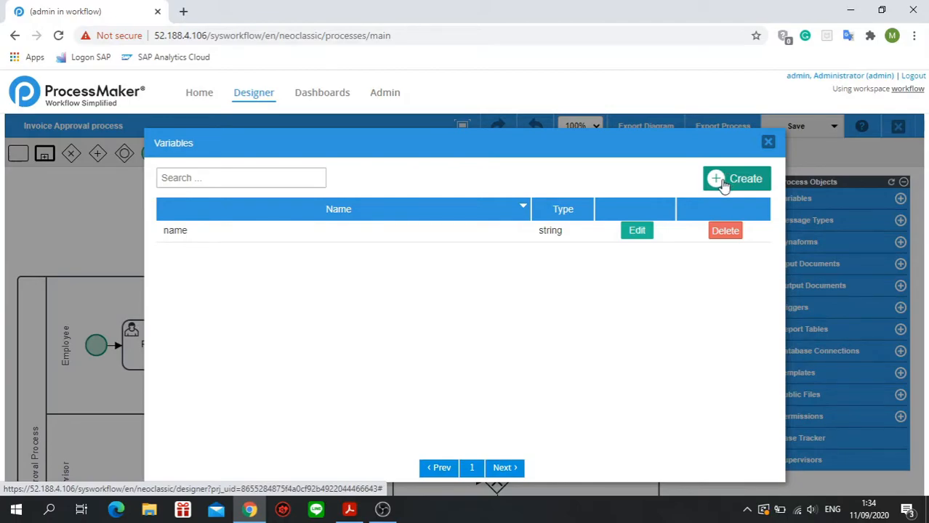
Switch to the course manual in Adobe Acrobat Reader and look up the table of variables and types to create on page 27.
{"action": "left_click", "coordinate": [352, 510]}
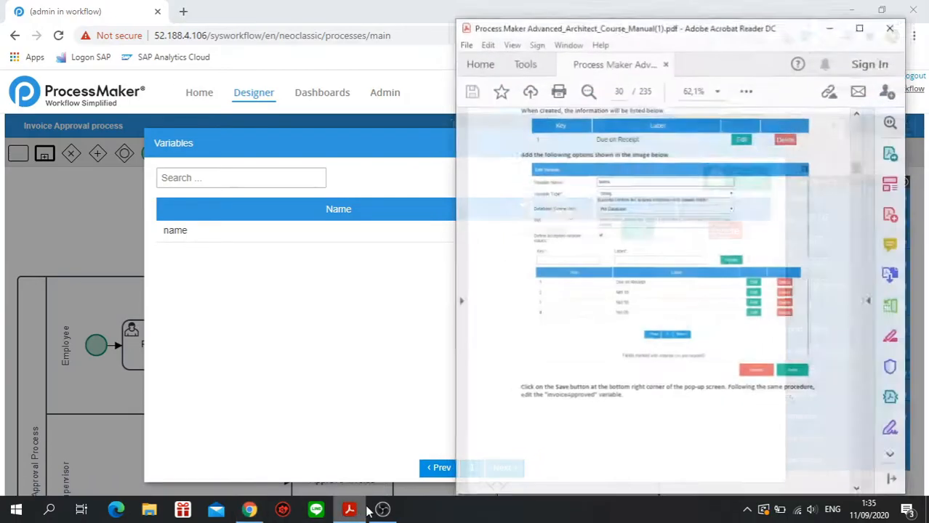
{"action": "scroll", "coordinate": [625, 320], "scroll_direction": "up", "scroll_amount": 2}
{"action": "scroll", "coordinate": [646, 317], "scroll_direction": "down", "scroll_amount": 5}
{"action": "scroll", "coordinate": [666, 322], "scroll_direction": "up", "scroll_amount": 6}
{"action": "scroll", "coordinate": [666, 318], "scroll_direction": "down", "scroll_amount": 3}
{"action": "scroll", "coordinate": [666, 318], "scroll_direction": "up", "scroll_amount": 9}
{"action": "scroll", "coordinate": [665, 318], "scroll_direction": "up", "scroll_amount": 12}
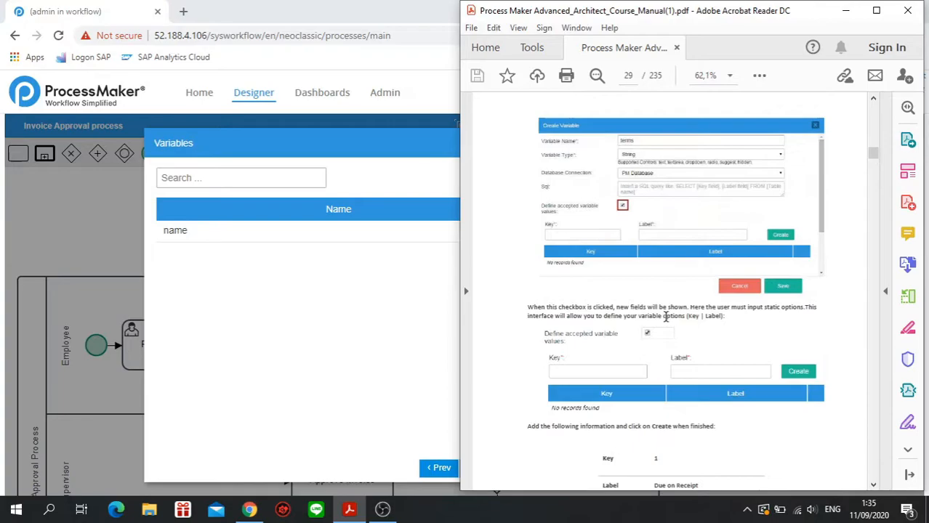
{"action": "scroll", "coordinate": [665, 318], "scroll_direction": "up", "scroll_amount": 5}
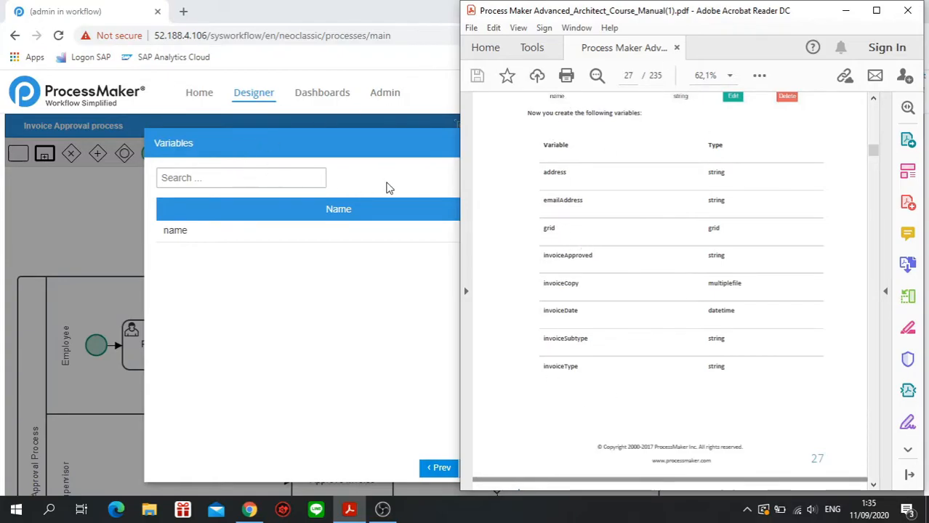
Switch back to ProcessMaker in Chrome and create a process variable named "address" of type String.
{"action": "left_click", "coordinate": [400, 168]}
{"action": "left_click", "coordinate": [756, 180]}
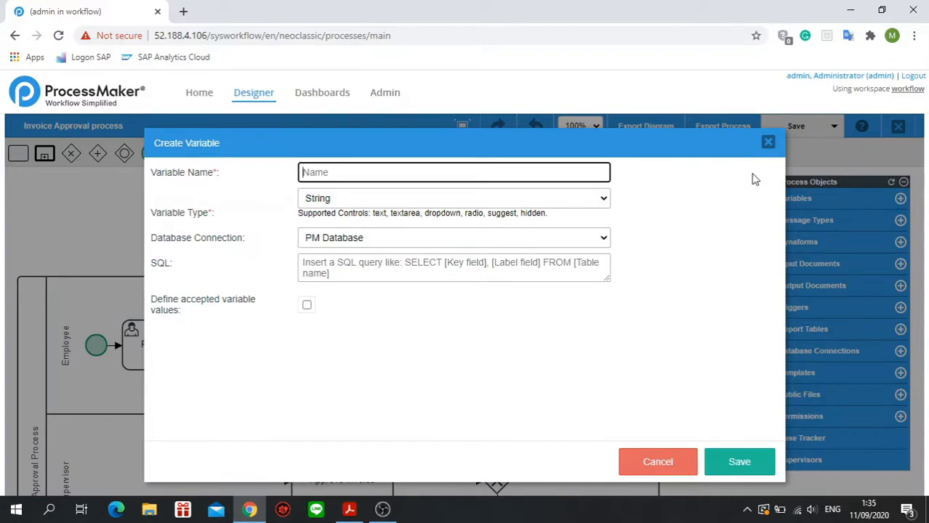
{"action": "type", "text": "add"}
{"action": "left_click", "coordinate": [570, 201]}
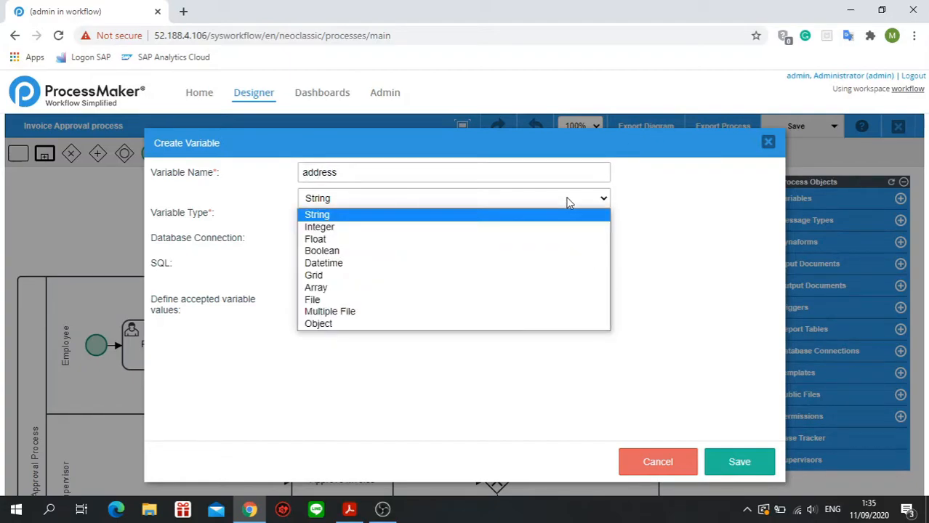
{"action": "left_click", "coordinate": [568, 202]}
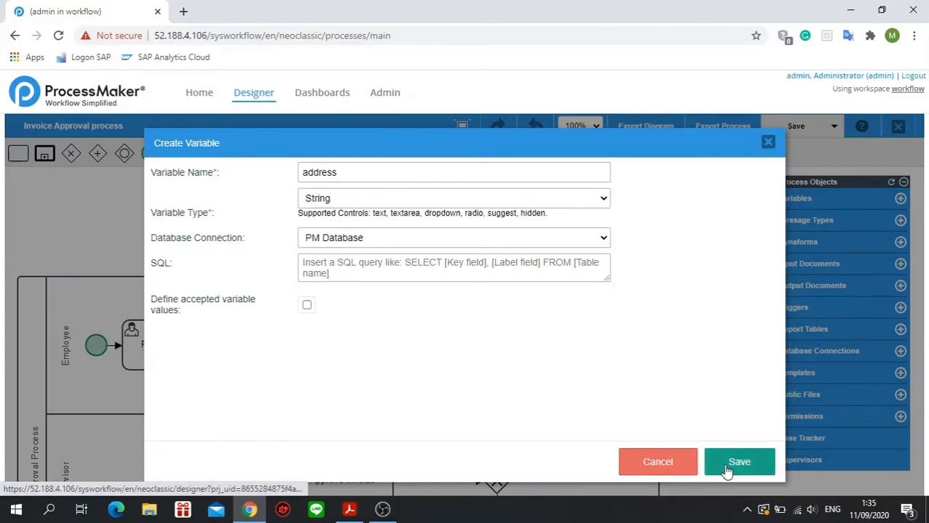
{"action": "left_click", "coordinate": [751, 473]}
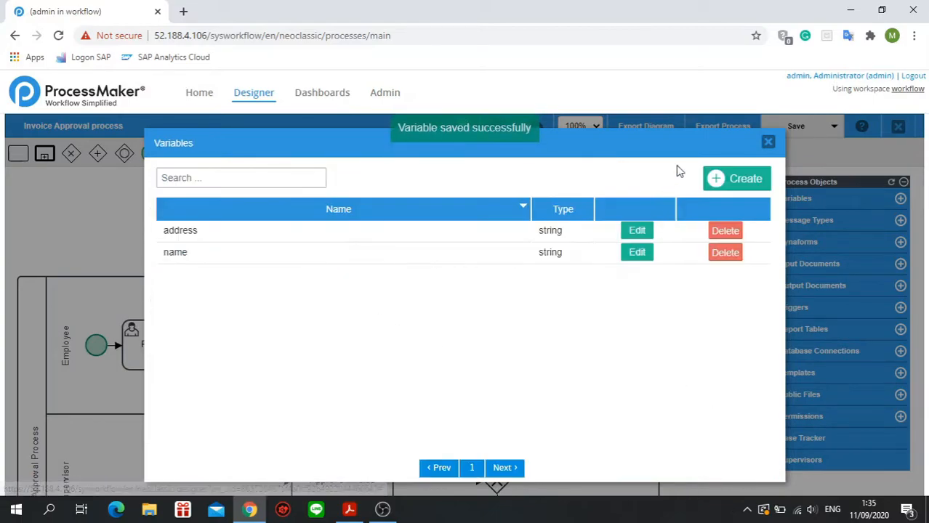
Create another String variable named "emailAddress" and save it.
{"action": "left_click", "coordinate": [716, 179]}
{"action": "type", "text": "emailAddress"}
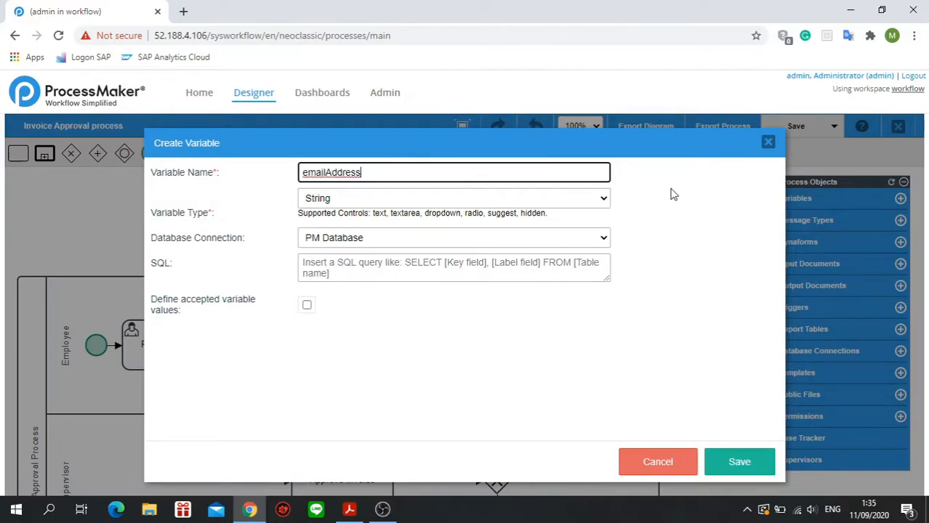
{"action": "left_click", "coordinate": [771, 464]}
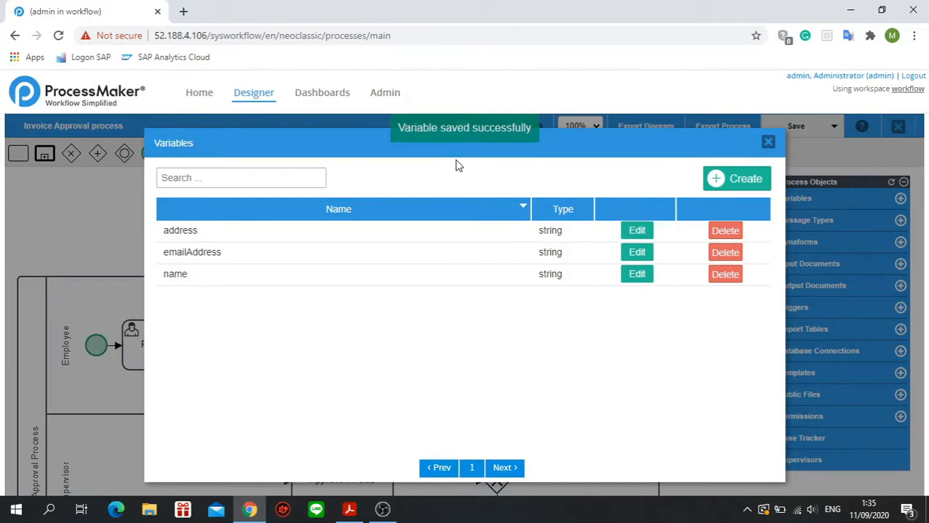
Create a variable named "grid" with the variable type Grid and save it.
{"action": "left_click", "coordinate": [721, 197]}
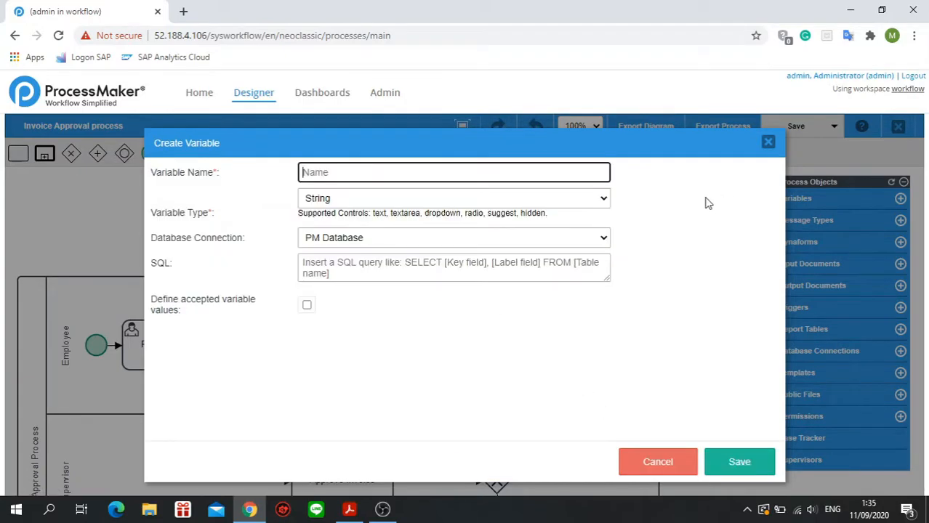
{"action": "left_click", "coordinate": [402, 174]}
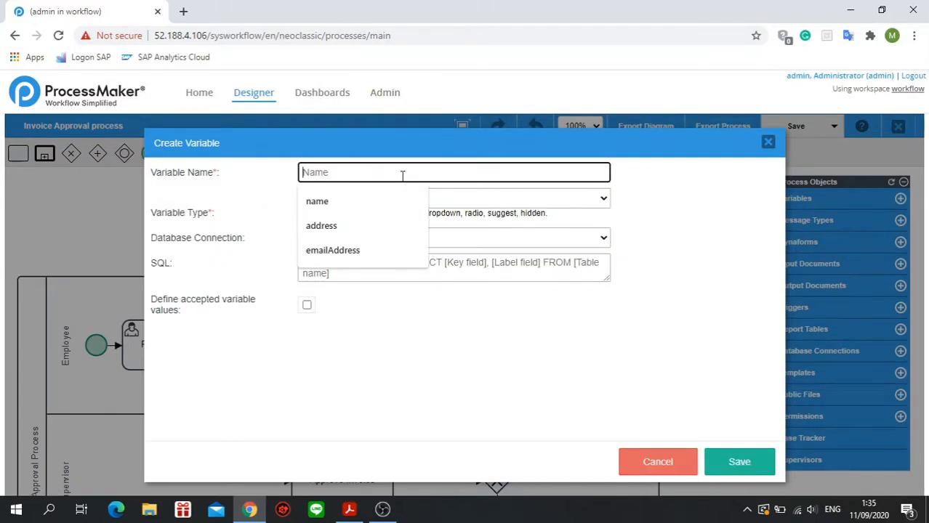
{"action": "type", "text": "grid"}
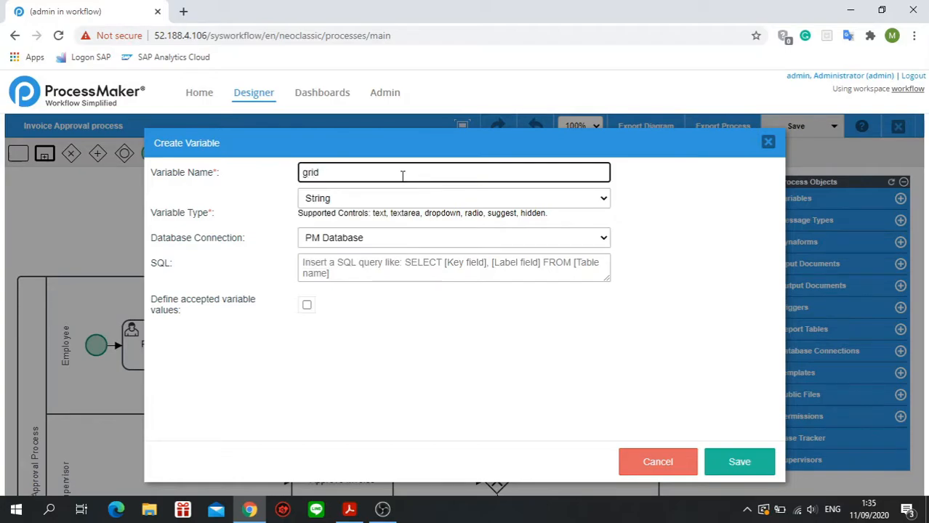
{"action": "left_click", "coordinate": [433, 198]}
{"action": "left_click", "coordinate": [422, 277]}
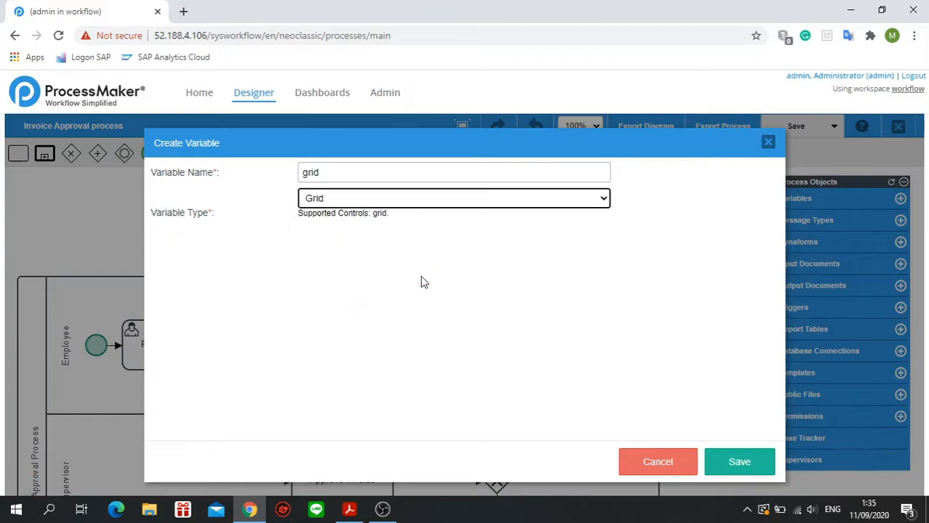
{"action": "left_click", "coordinate": [739, 457]}
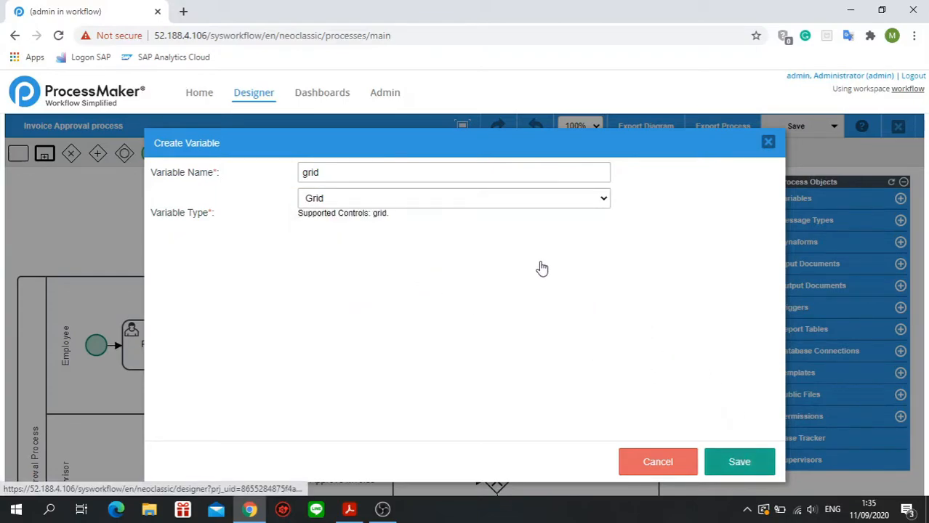
Create a String variable named "invoiceApproves" and save it.
{"action": "left_click", "coordinate": [741, 178]}
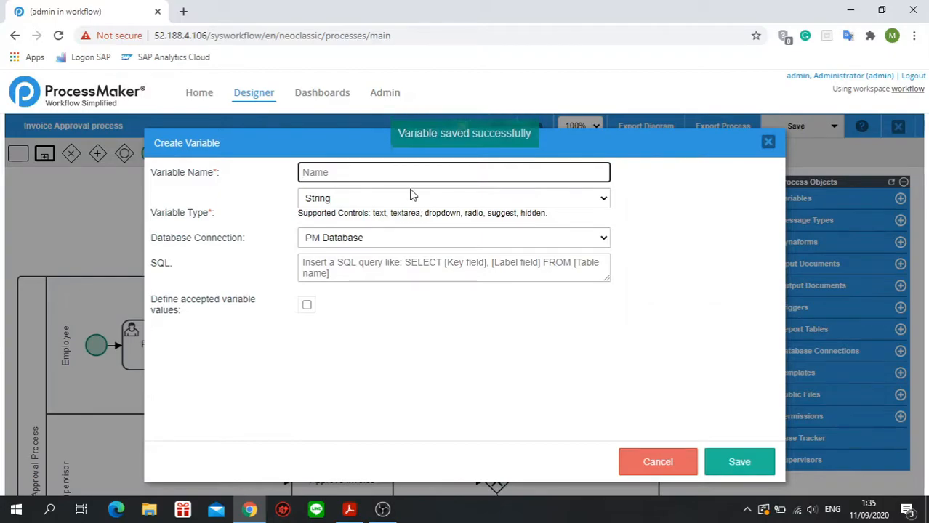
{"action": "type", "text": "inv"}
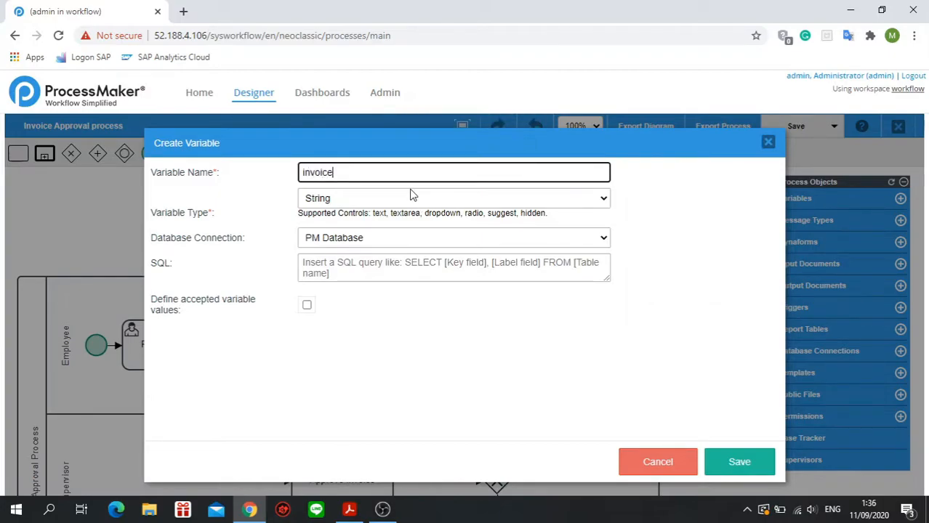
{"action": "type", "text": "oiceApproves"}
{"action": "left_click", "coordinate": [739, 463]}
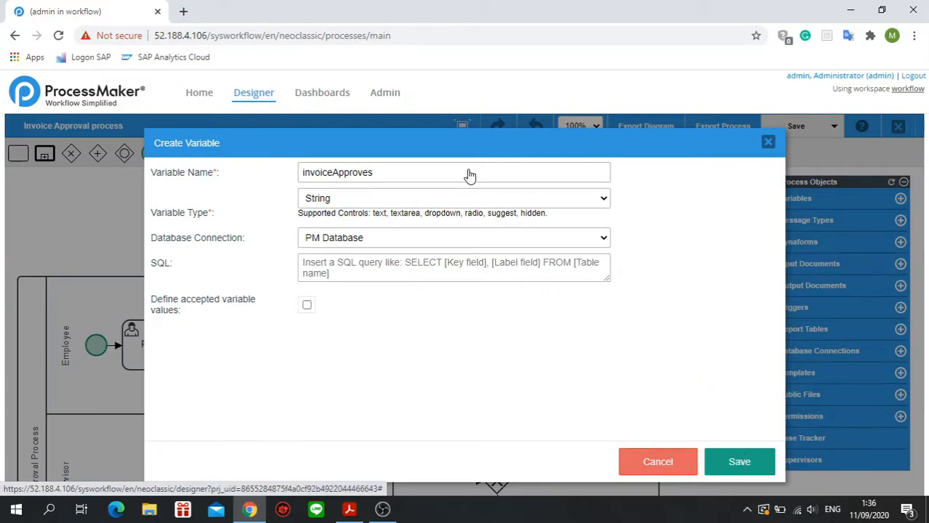
Create a variable named "invoiceCopy" with the variable type Multiple File and save it.
{"action": "left_click", "coordinate": [743, 180]}
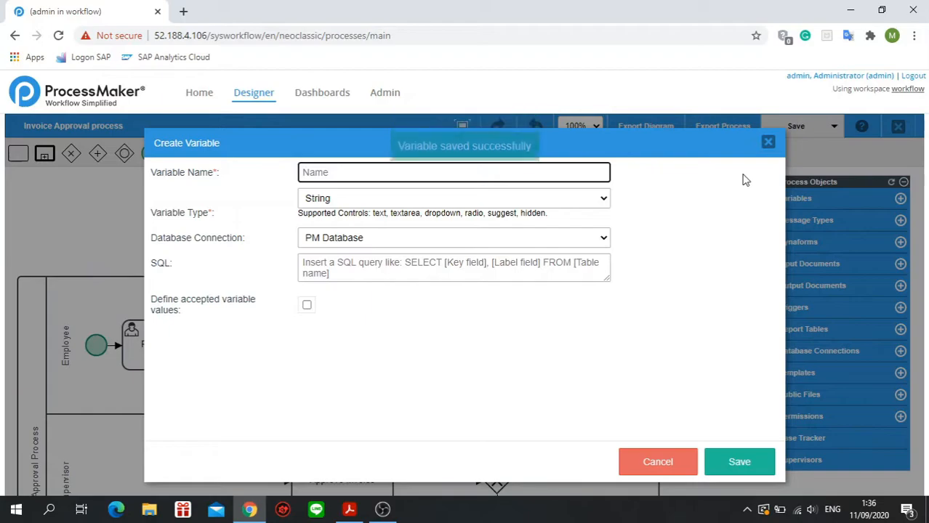
{"action": "type", "text": "invoice"}
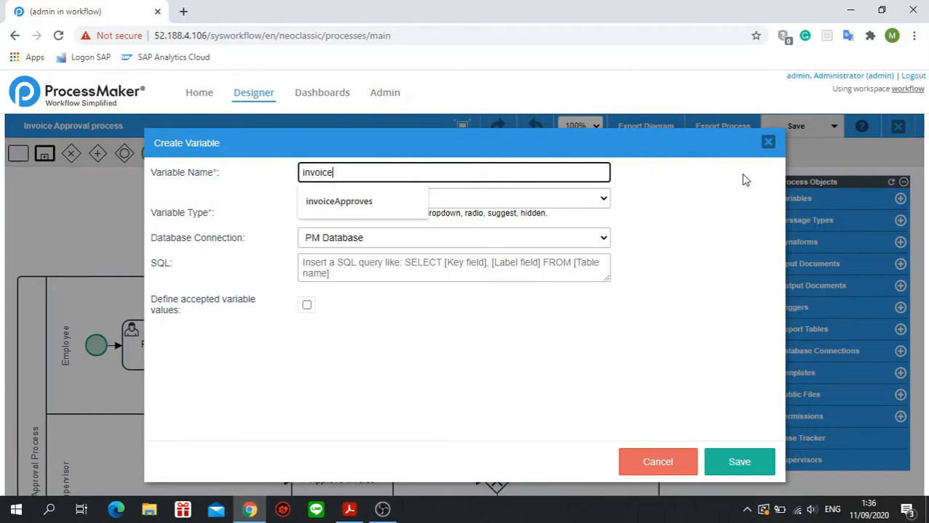
{"action": "type", "text": "Copu"}
{"action": "key", "text": "BackSpace"}
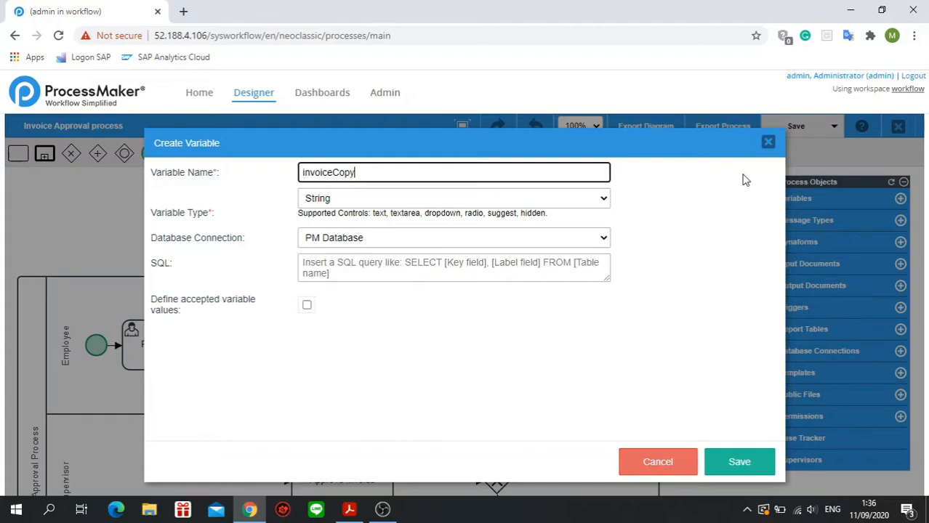
{"action": "left_click", "coordinate": [595, 196]}
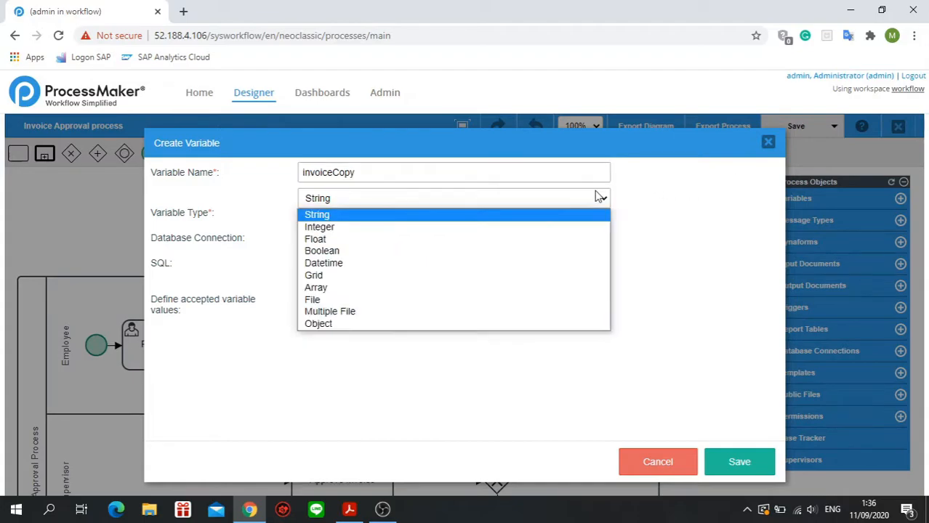
{"action": "left_click", "coordinate": [540, 312]}
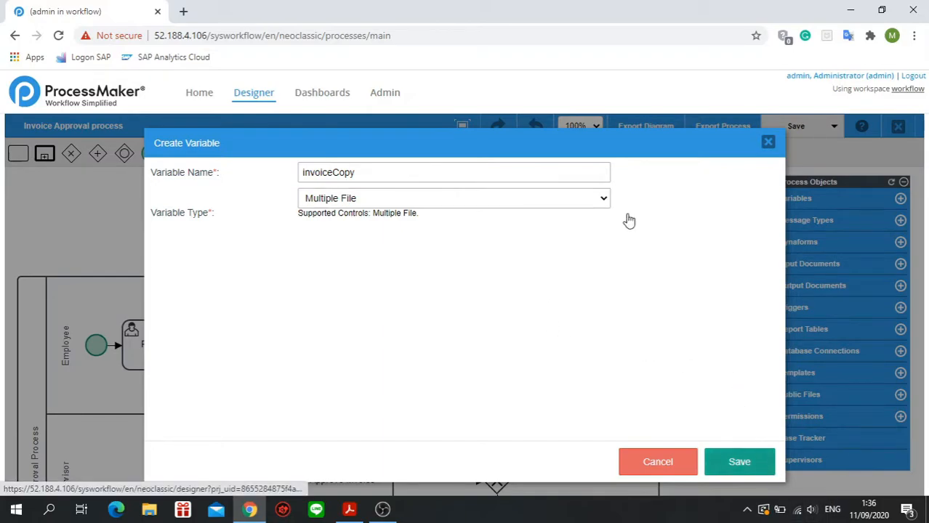
{"action": "left_click", "coordinate": [735, 459]}
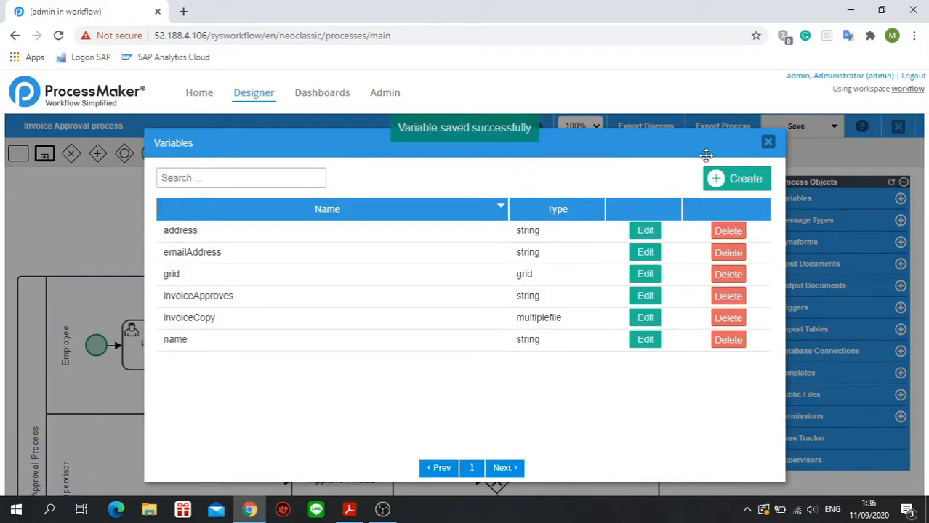
Create a variable named "invoiceDate" with the variable type Datetime and save it.
{"action": "left_click", "coordinate": [709, 180]}
{"action": "type", "text": "invoiceDate"}
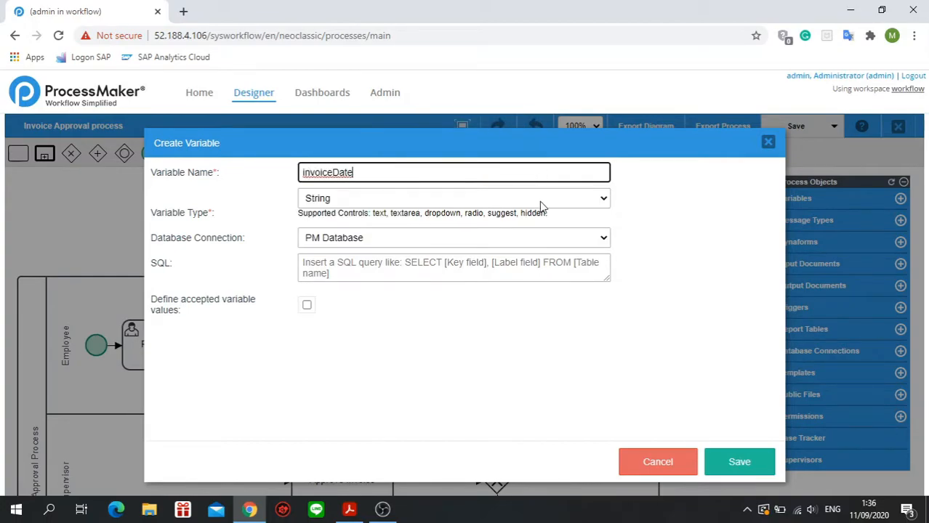
{"action": "left_click", "coordinate": [539, 198]}
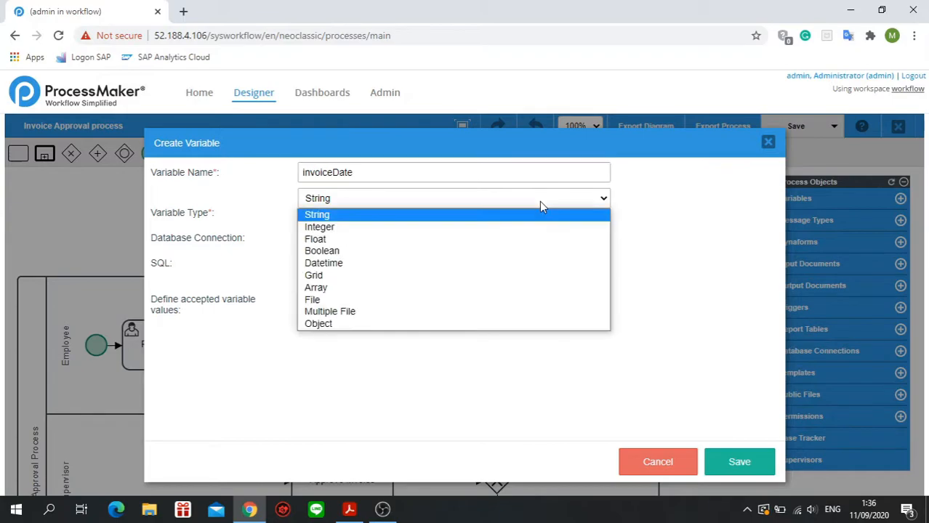
{"action": "left_click", "coordinate": [520, 263]}
{"action": "left_click", "coordinate": [760, 476]}
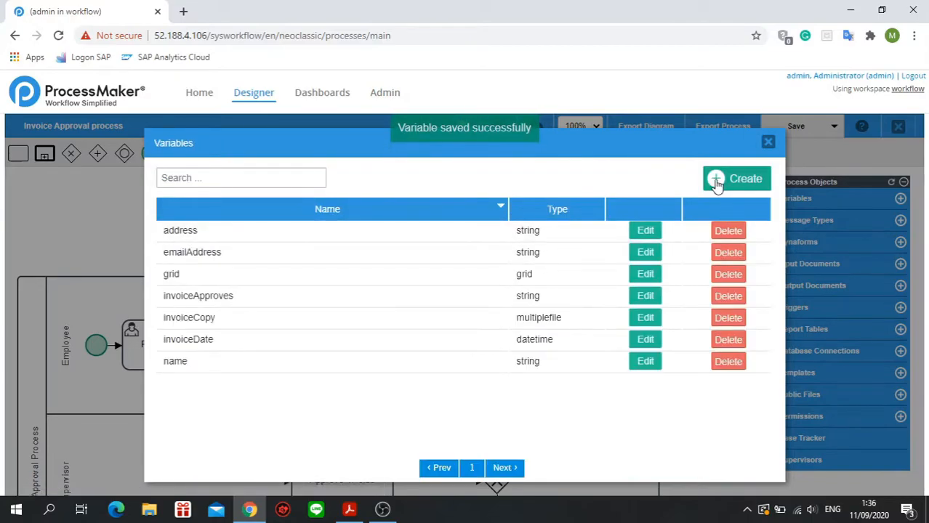
Create a String variable named "invoiceSubtype" and save it.
{"action": "left_click", "coordinate": [716, 180]}
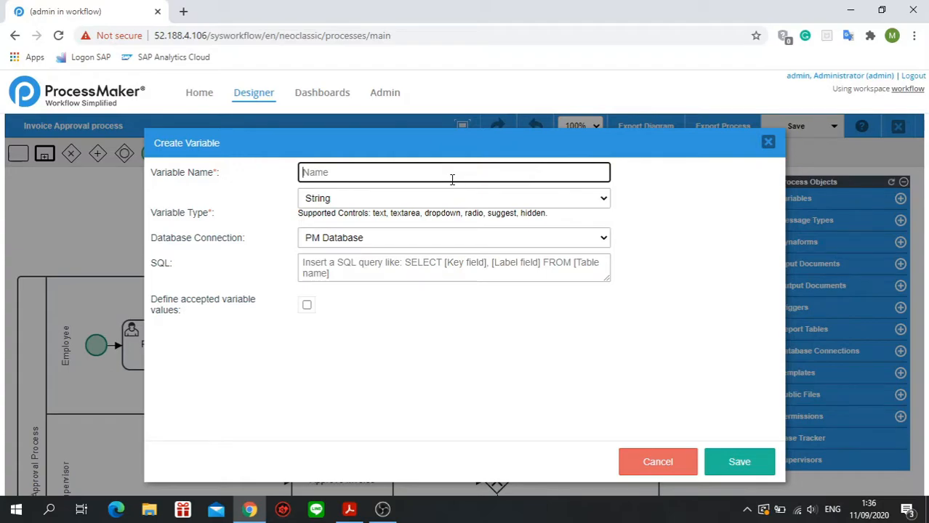
{"action": "type", "text": "invoice"}
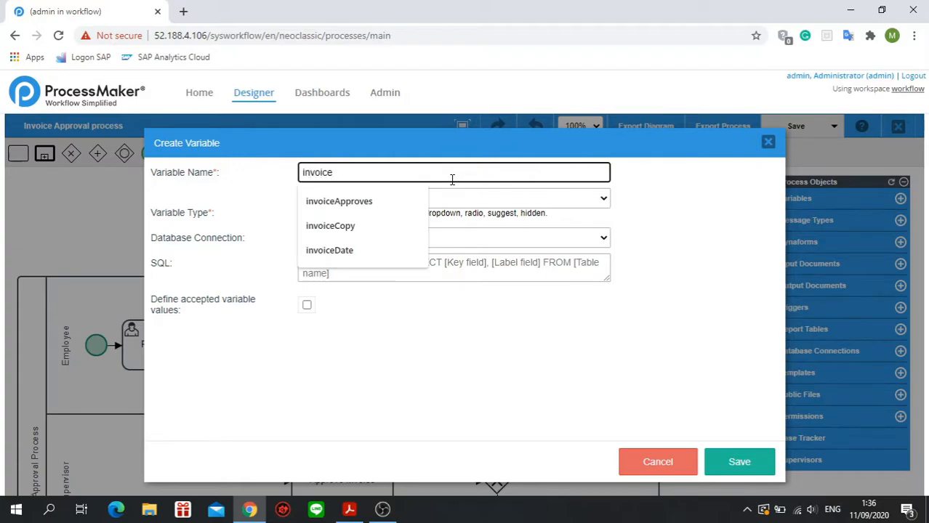
{"action": "type", "text": "Subtype"}
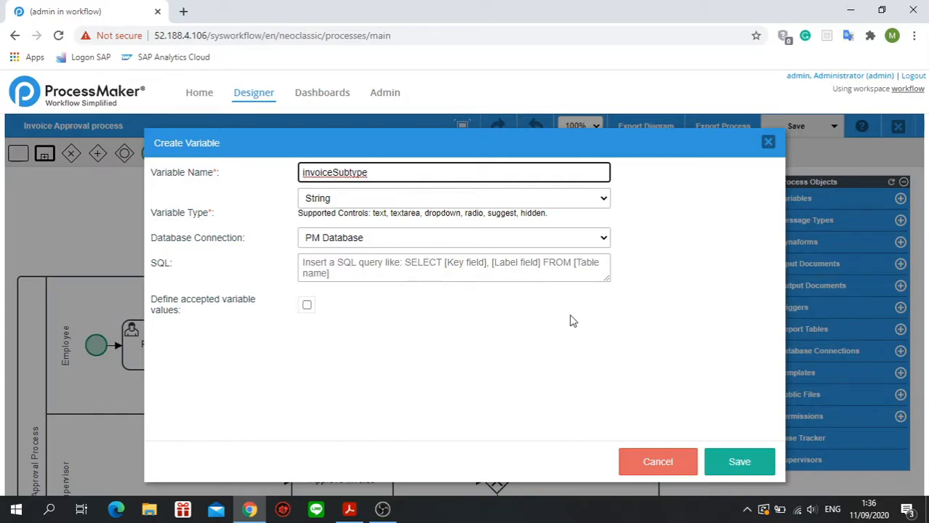
{"action": "left_click", "coordinate": [734, 452]}
{"action": "left_click", "coordinate": [739, 467]}
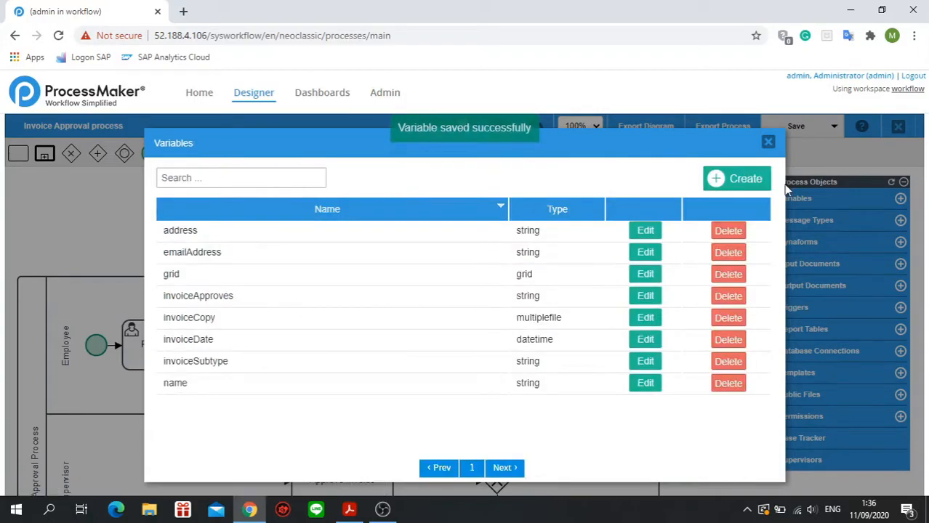
Create a String variable named "invoiceType" and save it.
{"action": "left_click", "coordinate": [743, 182]}
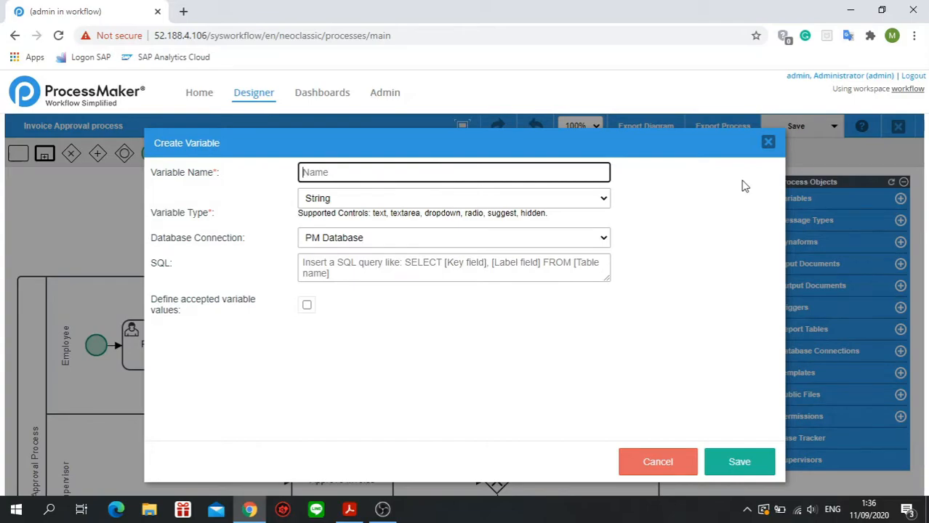
{"action": "type", "text": "invoice"}
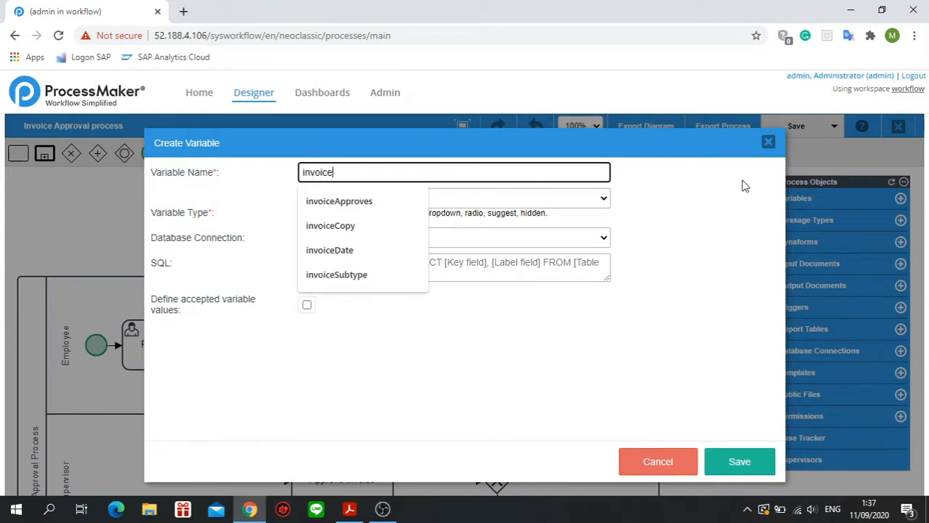
{"action": "type", "text": "Type"}
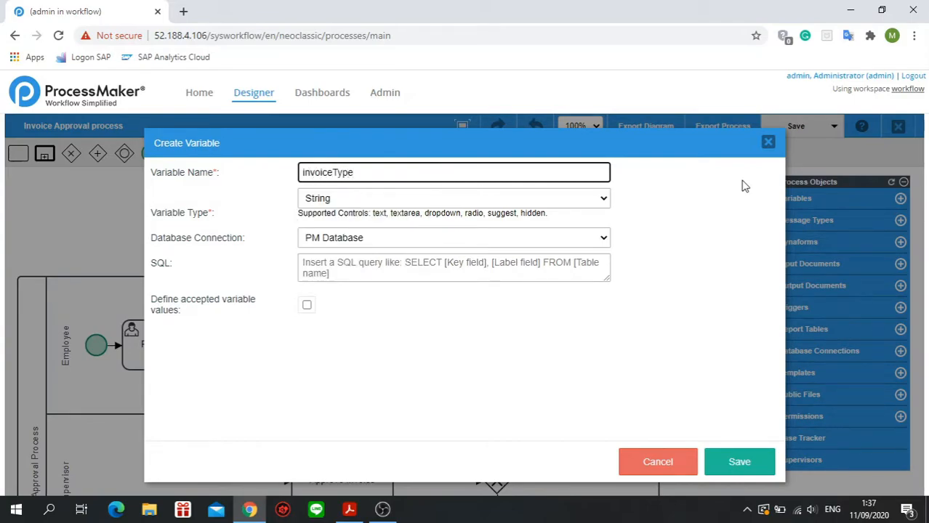
{"action": "left_click", "coordinate": [763, 462]}
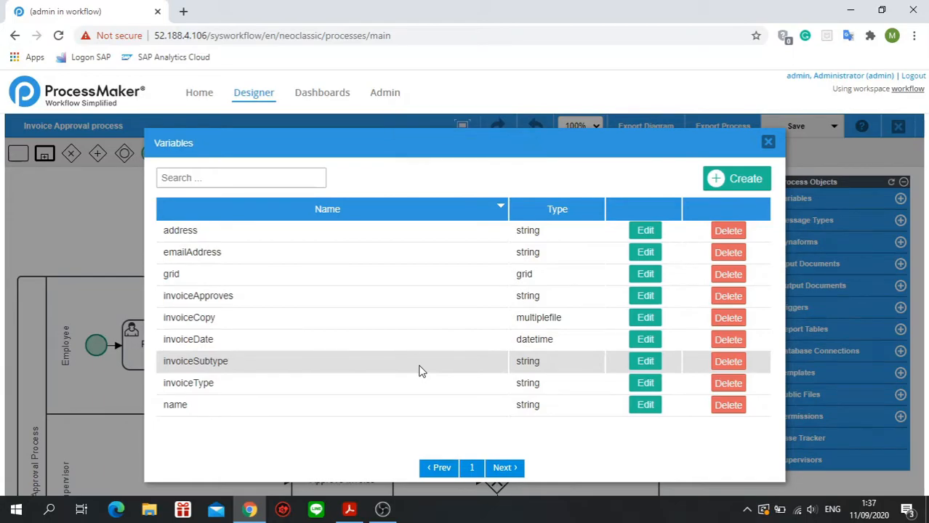
Start a new String variable named "terms" and enable defining its accepted values.
{"action": "left_click", "coordinate": [750, 185]}
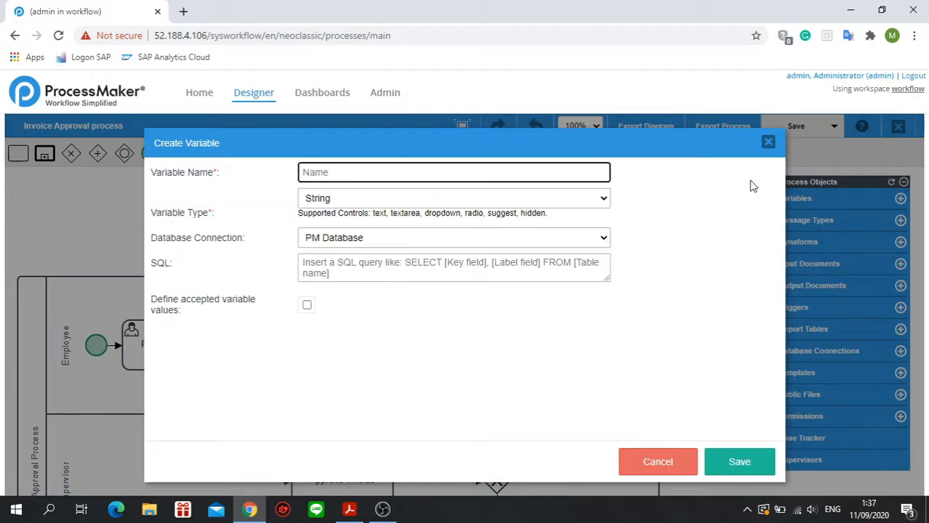
{"action": "type", "text": "terms"}
{"action": "left_click", "coordinate": [307, 306]}
{"action": "scroll", "coordinate": [305, 342], "scroll_direction": "down", "scroll_amount": 2}
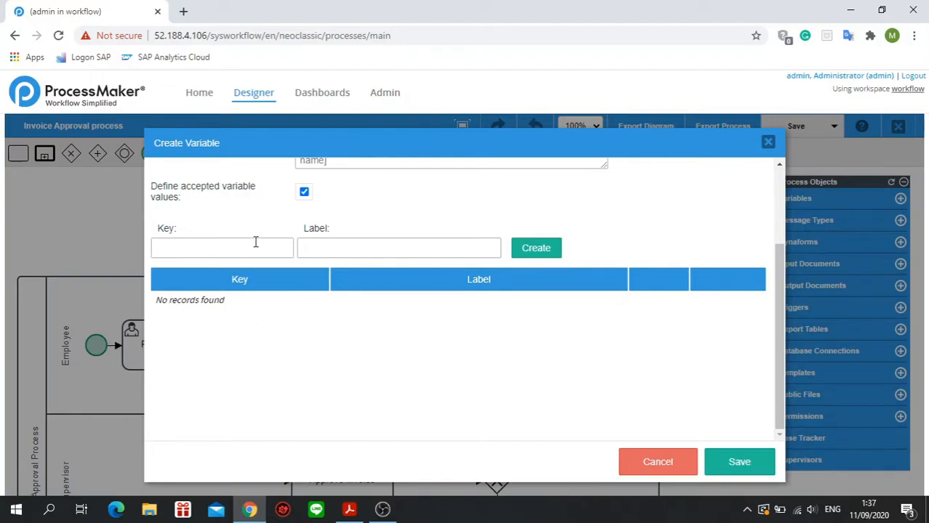
{"action": "scroll", "coordinate": [249, 247], "scroll_direction": "up", "scroll_amount": 2}
Add an accepted value with key 1 and label "Due on Receipt" to the terms variable.
{"action": "left_click", "coordinate": [233, 368]}
{"action": "type", "text": "1"}
{"action": "key", "text": "Tab"}
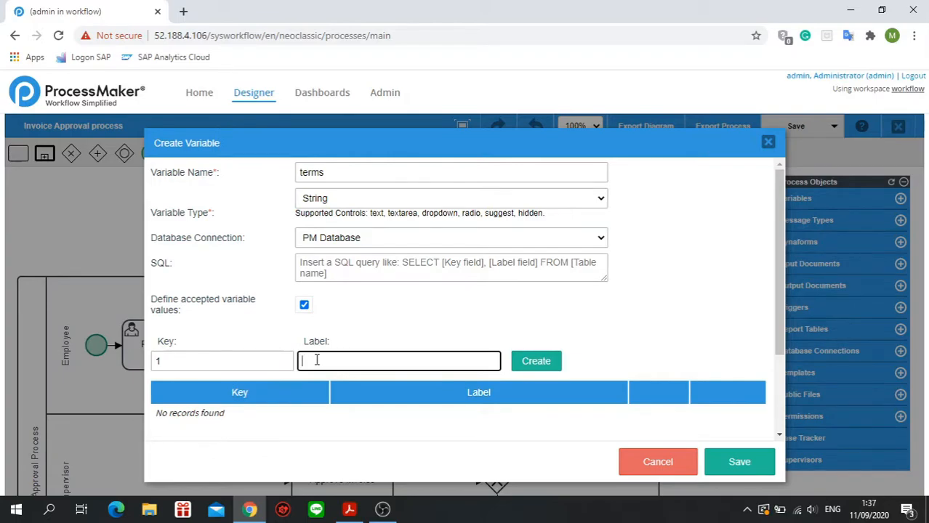
{"action": "type", "text": "Due on Receipt"}
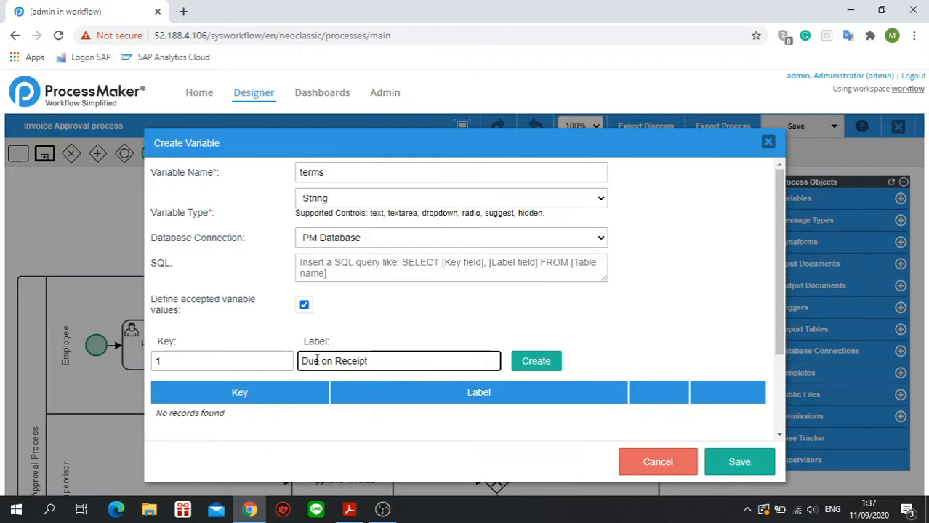
{"action": "left_click", "coordinate": [536, 362]}
Add an accepted value with key 2 and label "Net 15" to the terms variable.
{"action": "left_click", "coordinate": [187, 366]}
{"action": "type", "text": "2"}
{"action": "key", "text": "Tab"}
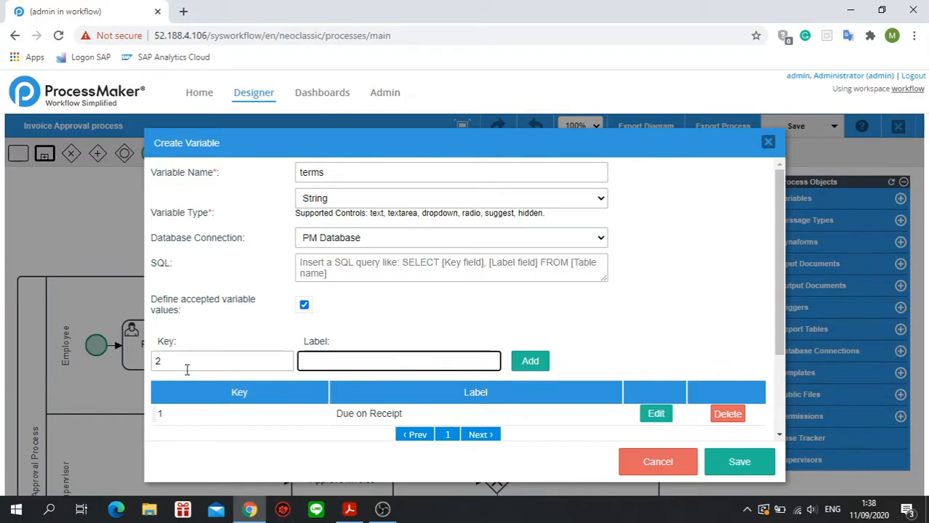
{"action": "type", "text": "Net 15"}
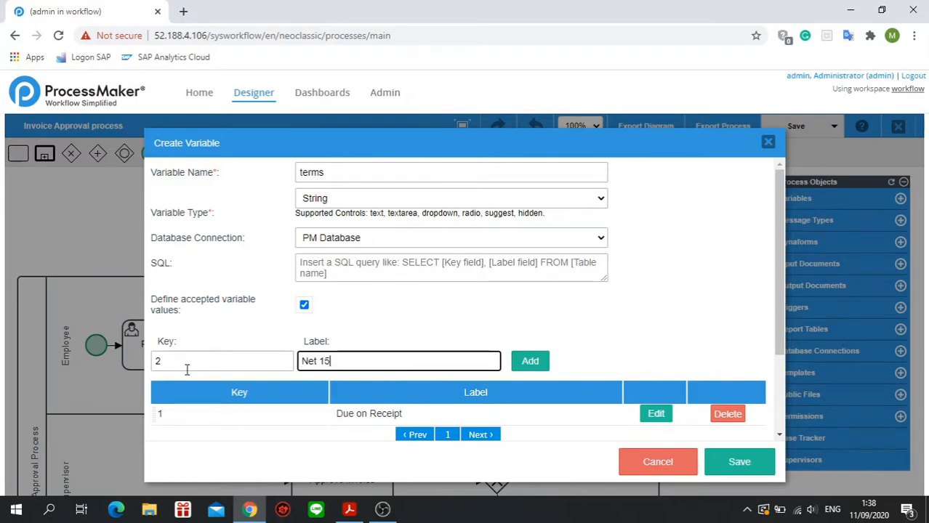
{"action": "left_click", "coordinate": [529, 361]}
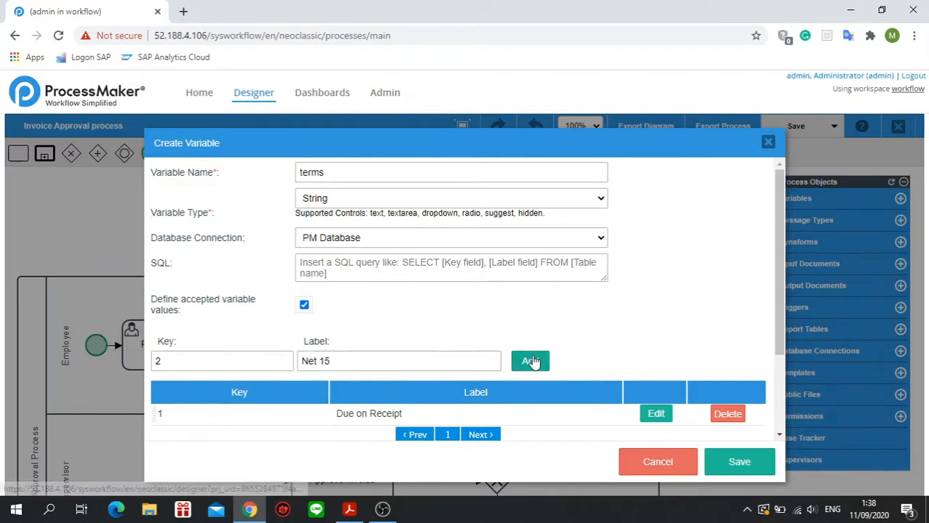
Add an accepted value with key 3 and label "Net 30" to the terms variable.
{"action": "left_click", "coordinate": [172, 357]}
{"action": "type", "text": "3"}
{"action": "left_click", "coordinate": [352, 363]}
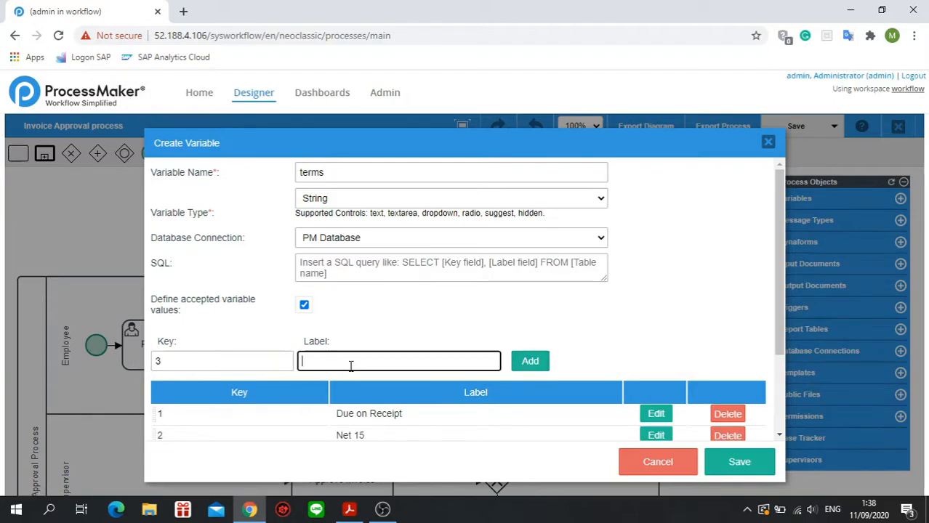
{"action": "type", "text": "Net 30"}
{"action": "left_click", "coordinate": [529, 361]}
Add an accepted value with key 4 and label "Net 60" to the terms variable and save the variable.
{"action": "left_click", "coordinate": [218, 356]}
{"action": "type", "text": "4"}
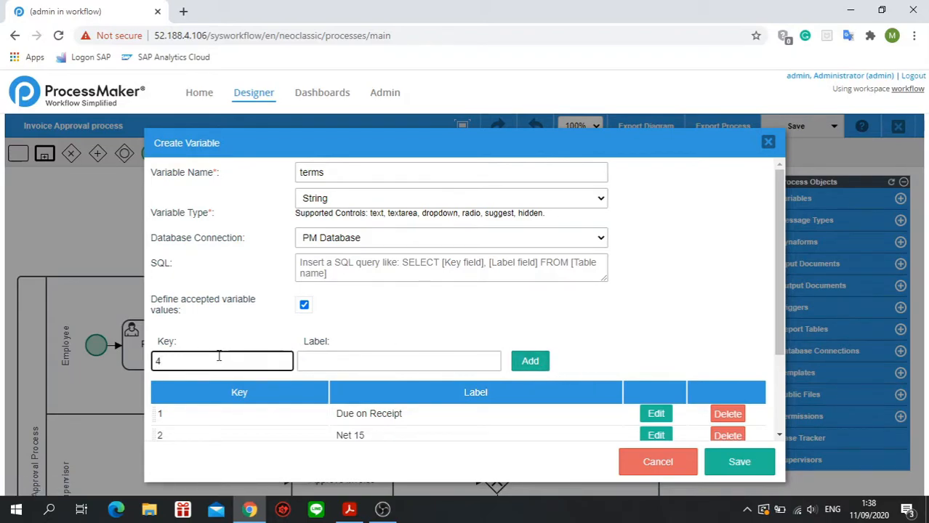
{"action": "key", "text": "Tab"}
{"action": "type", "text": "net"}
{"action": "key", "text": "BackSpace"}
{"action": "key", "text": "BackSpace"}
{"action": "key", "text": "BackSpace"}
{"action": "type", "text": "Ne"}
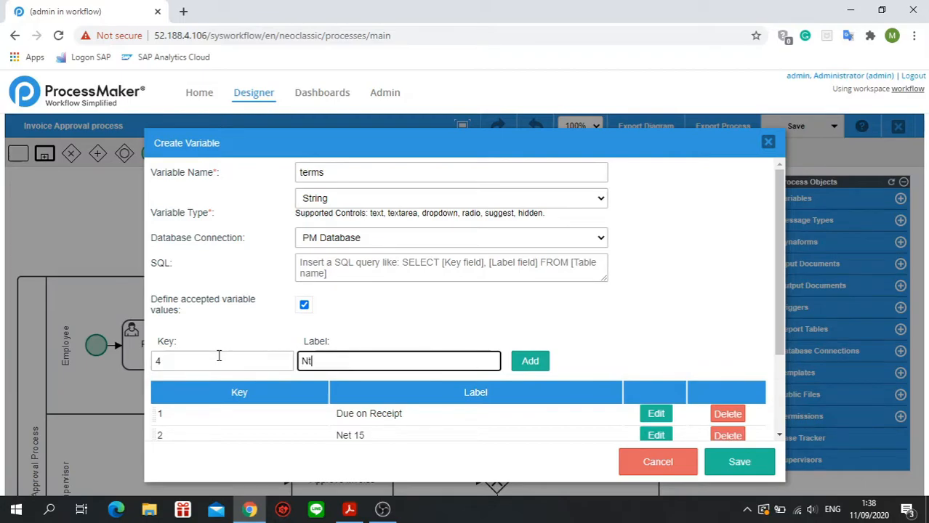
{"action": "type", "text": "t 60"}
{"action": "left_click", "coordinate": [531, 363]}
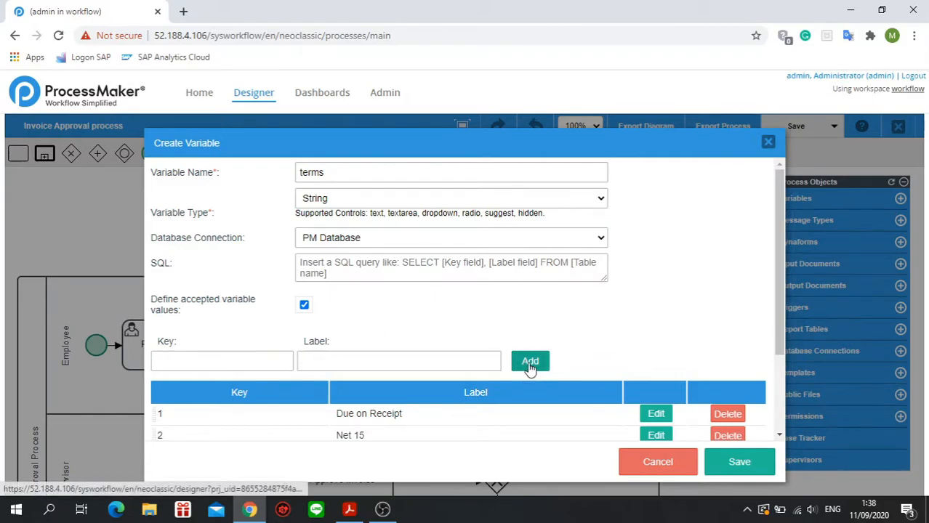
{"action": "scroll", "coordinate": [567, 334], "scroll_direction": "down", "scroll_amount": 3}
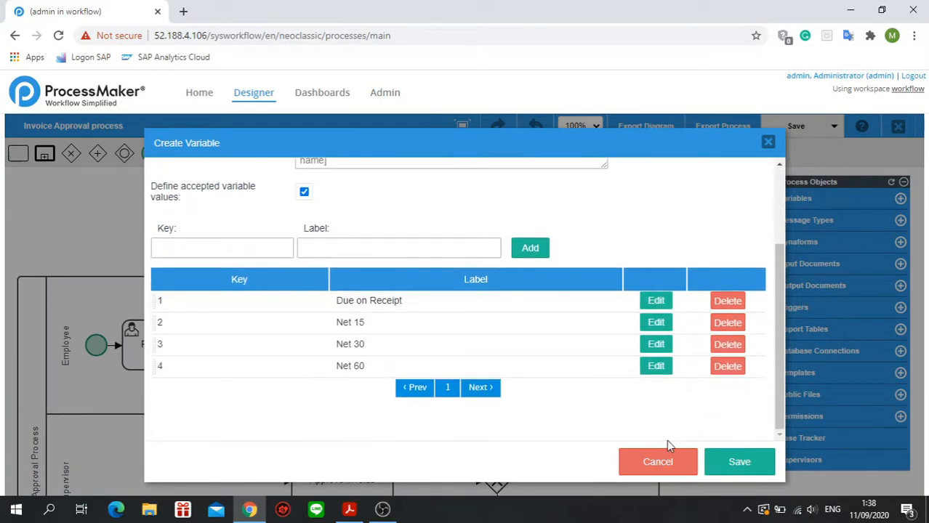
{"action": "scroll", "coordinate": [552, 327], "scroll_direction": "up", "scroll_amount": 3}
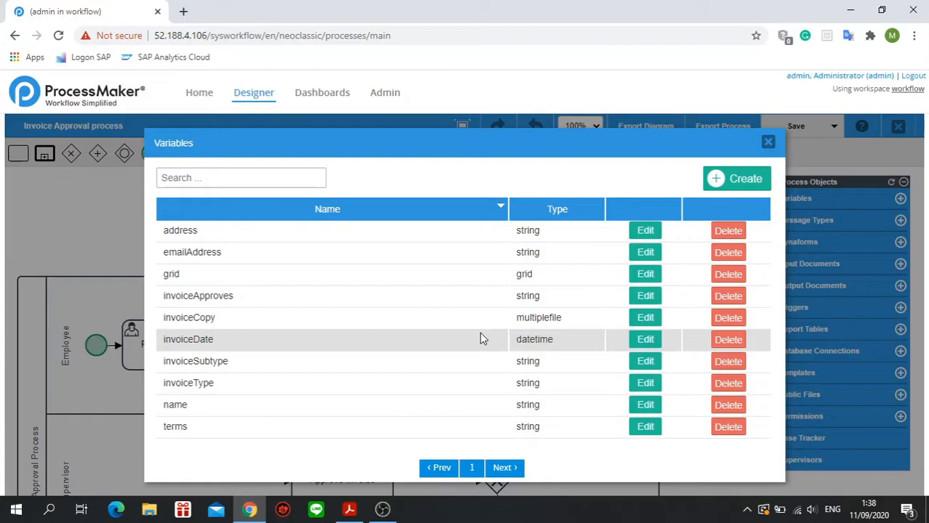
{"action": "left_click", "coordinate": [648, 302]}
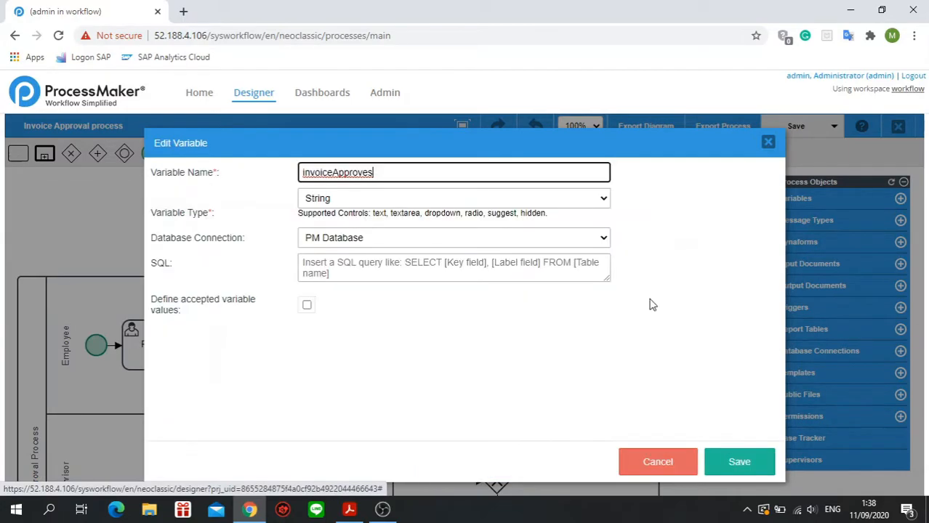
{"action": "left_click", "coordinate": [309, 305]}
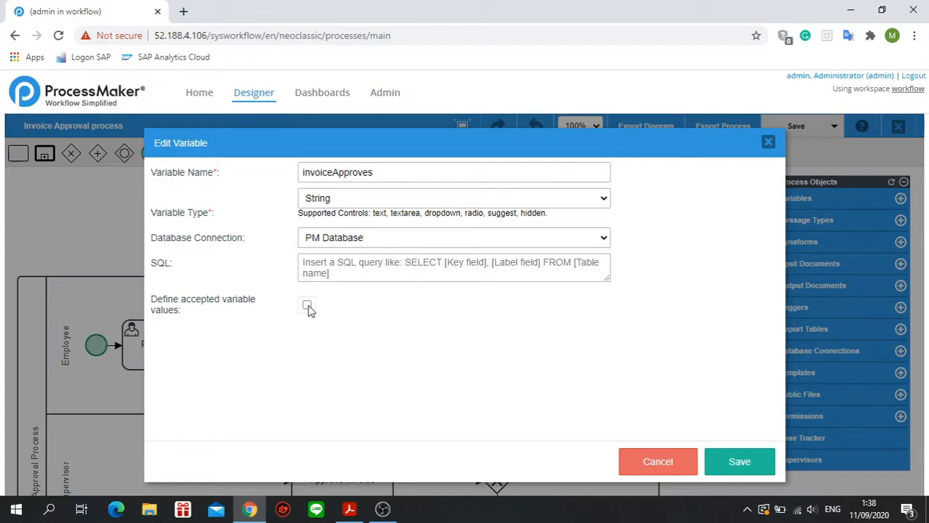
{"action": "left_click", "coordinate": [231, 363]}
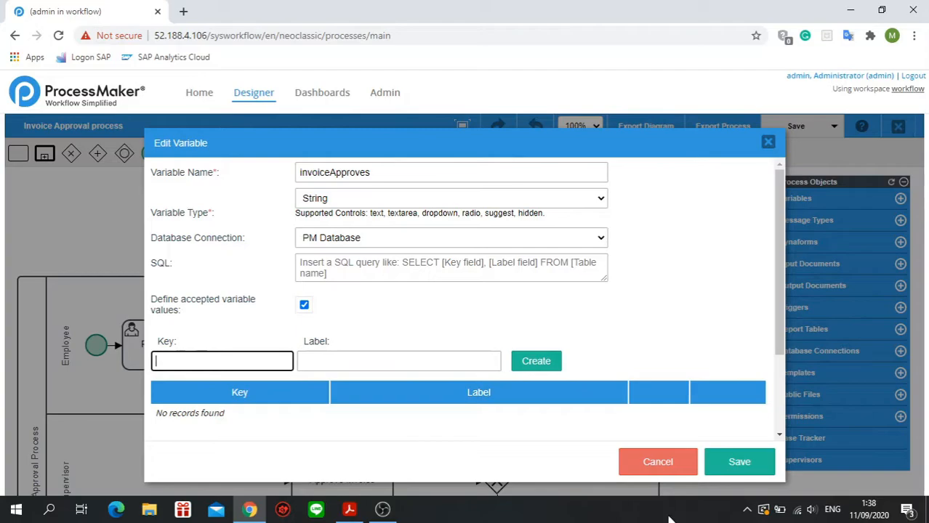
{"action": "left_click", "coordinate": [662, 462]}
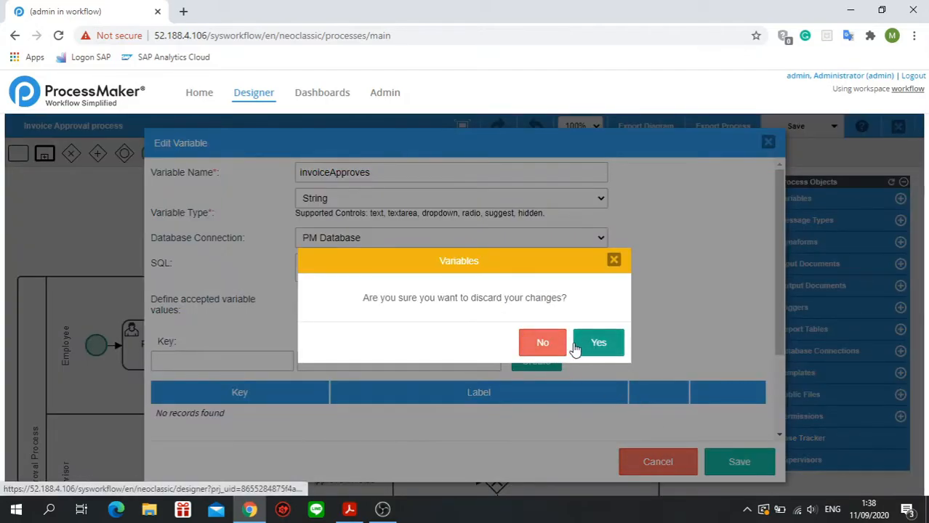
{"action": "left_click", "coordinate": [591, 346]}
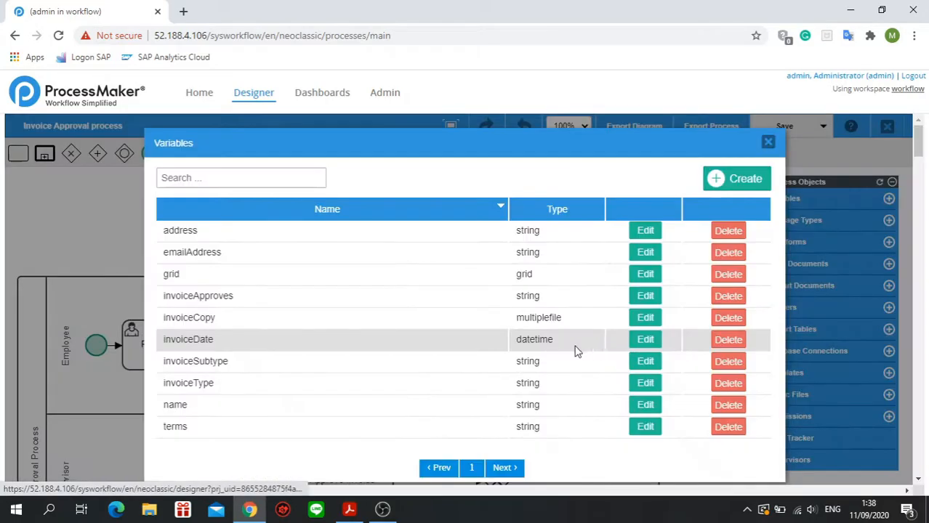
Edit the invoiceApproves variable to define accepted values, adding one with key 1 and label "Yes".
{"action": "left_click", "coordinate": [647, 298]}
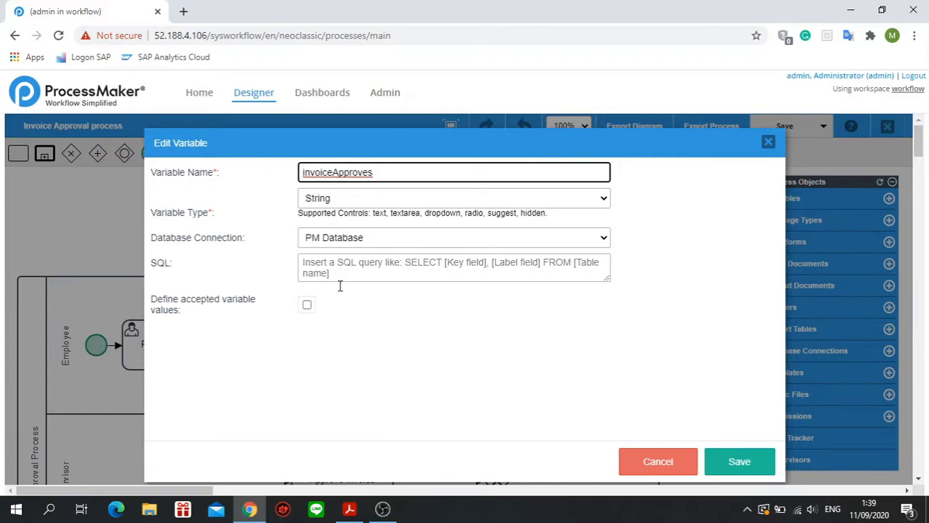
{"action": "left_click", "coordinate": [307, 306]}
{"action": "left_click", "coordinate": [233, 362]}
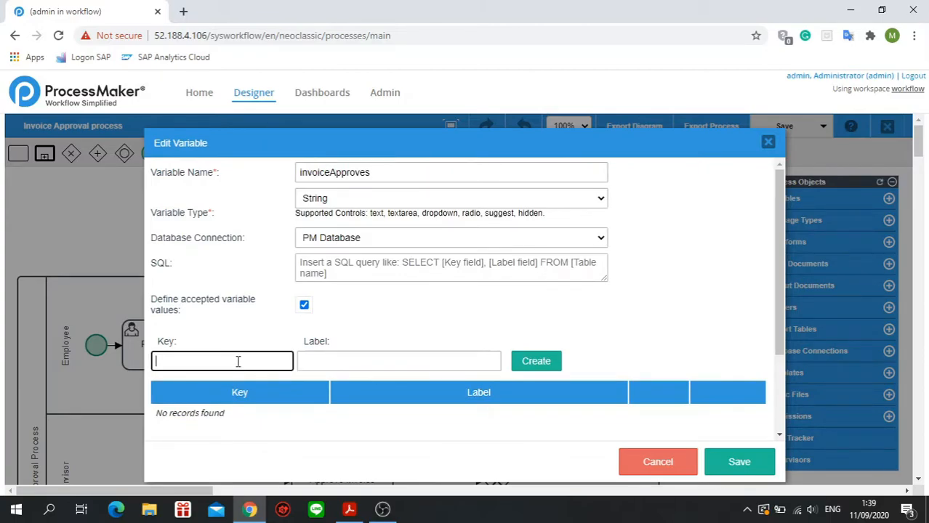
{"action": "type", "text": "1"}
{"action": "key", "text": "Tab"}
{"action": "type", "text": "Yes"}
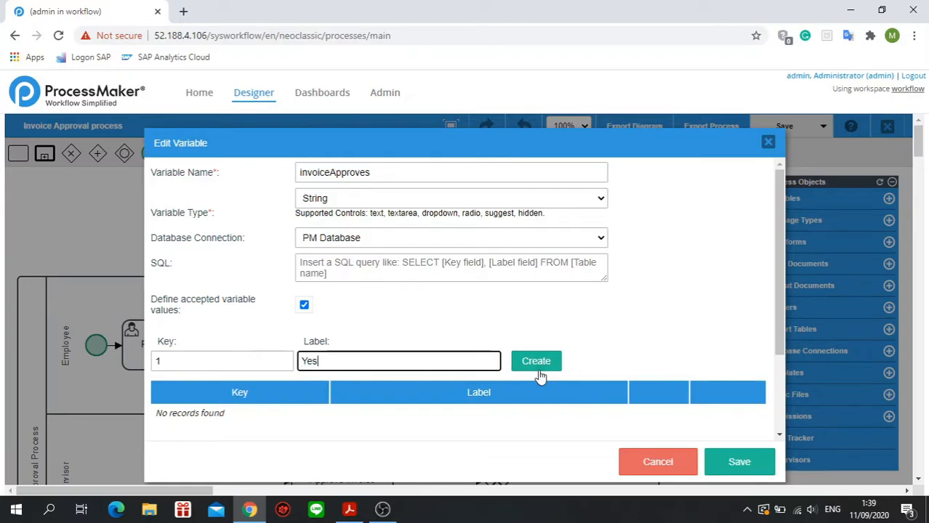
{"action": "left_click", "coordinate": [538, 372]}
Add an accepted value with key 0 and label "No" to invoiceApproves and save the variable.
{"action": "left_click", "coordinate": [183, 358]}
{"action": "type", "text": "0"}
{"action": "key", "text": "Tab"}
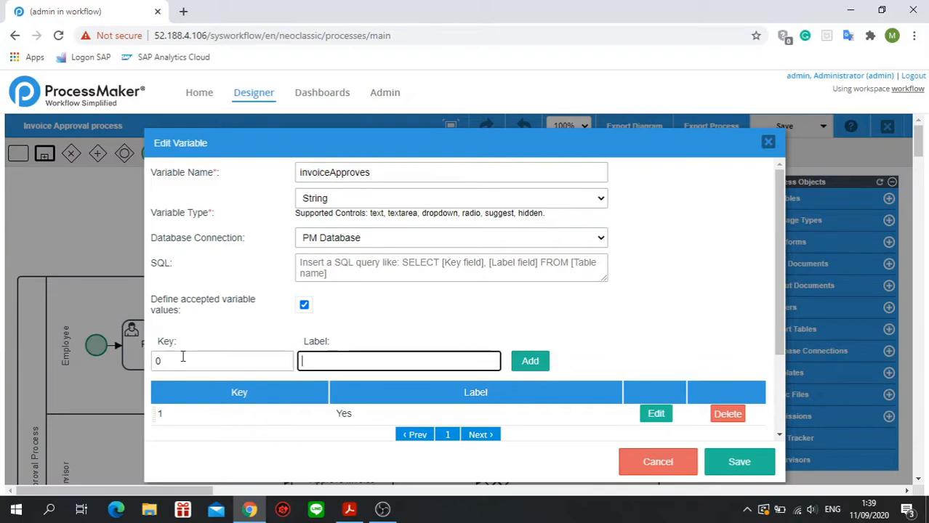
{"action": "type", "text": "No"}
{"action": "left_click", "coordinate": [530, 361]}
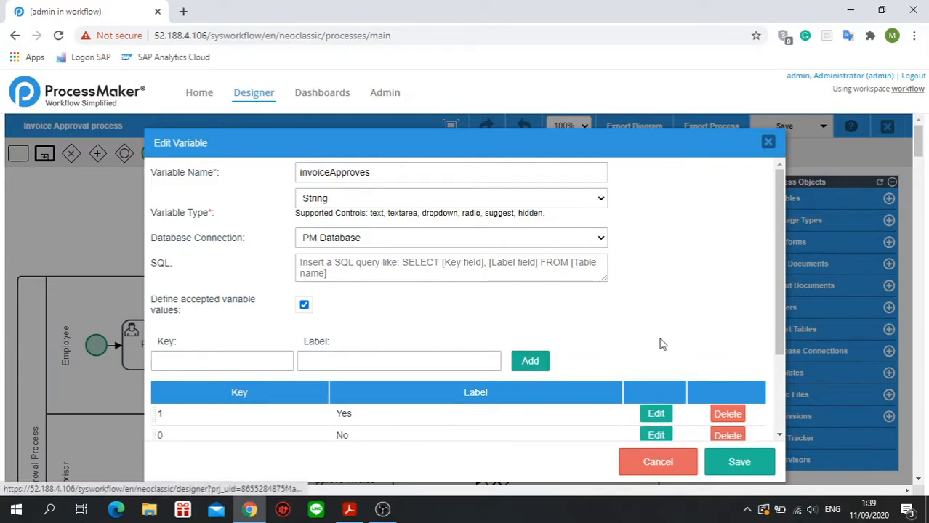
{"action": "scroll", "coordinate": [663, 386], "scroll_direction": "down", "scroll_amount": 2}
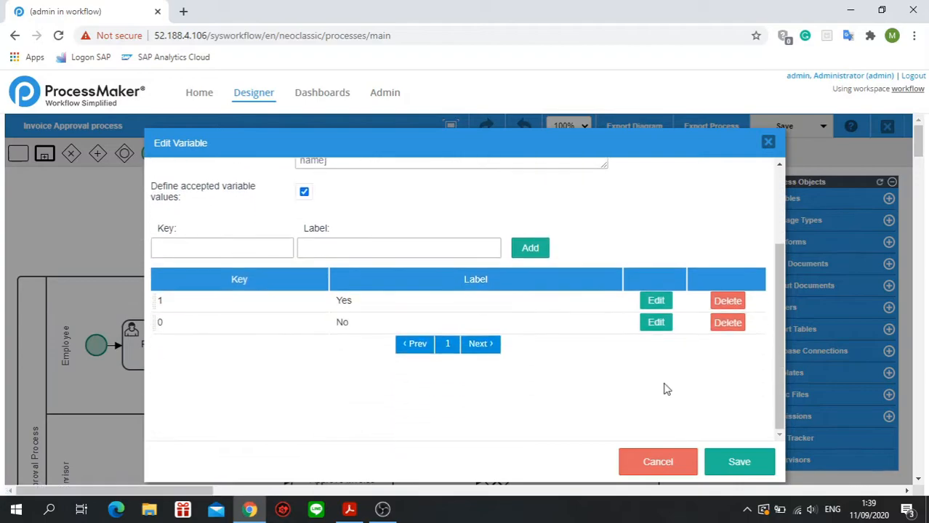
{"action": "left_click", "coordinate": [739, 462]}
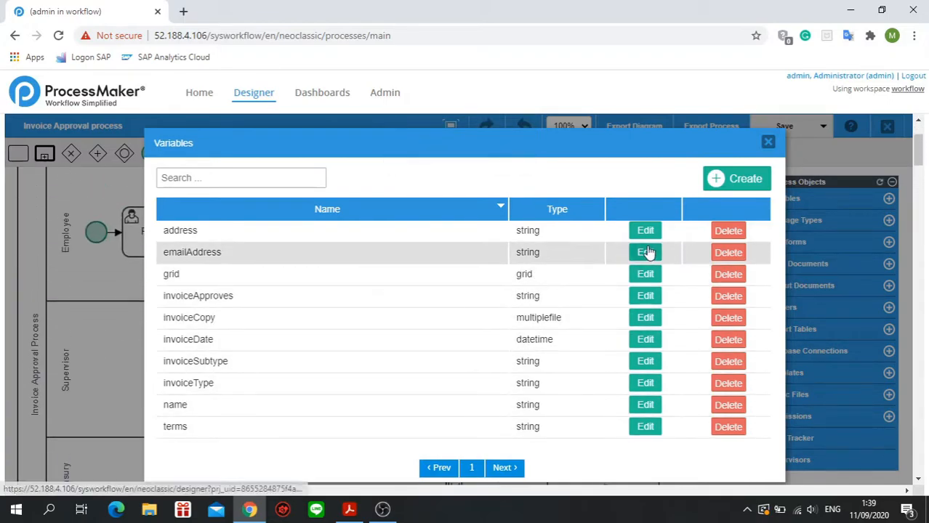
Close the variables list and start a blank Dynaform titled "Report form".
{"action": "left_click", "coordinate": [767, 143]}
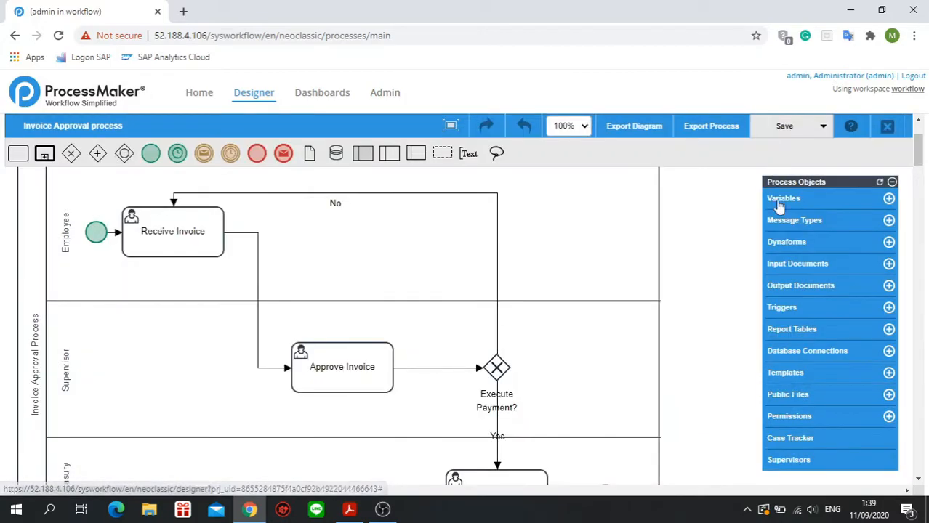
{"action": "left_click", "coordinate": [798, 247]}
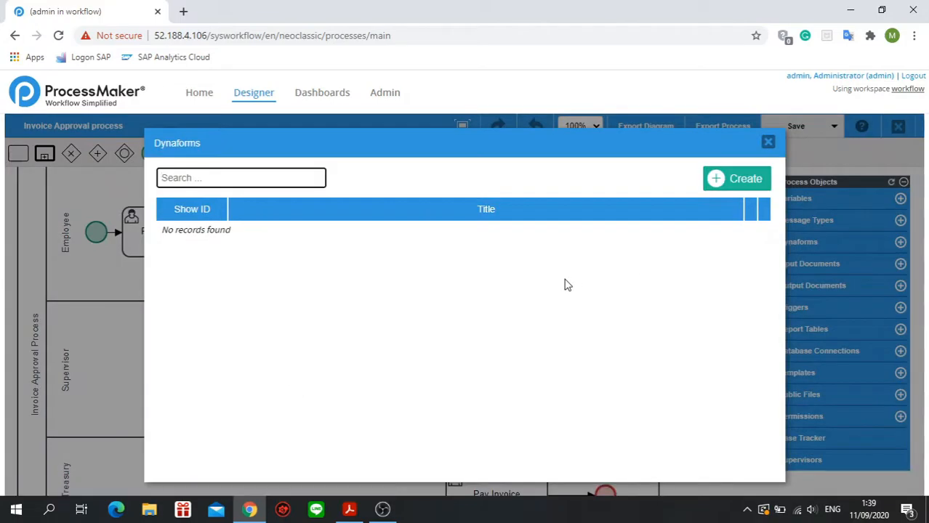
{"action": "left_click", "coordinate": [738, 184]}
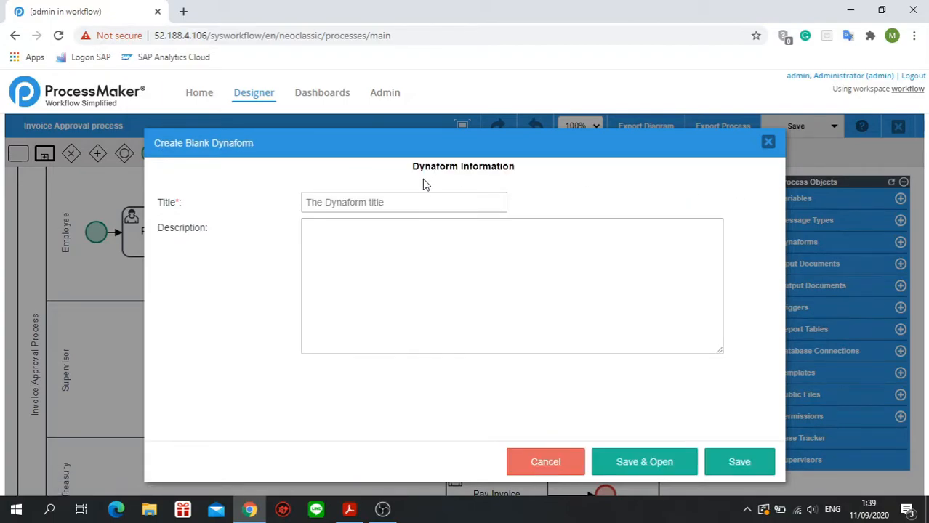
{"action": "left_click", "coordinate": [418, 197]}
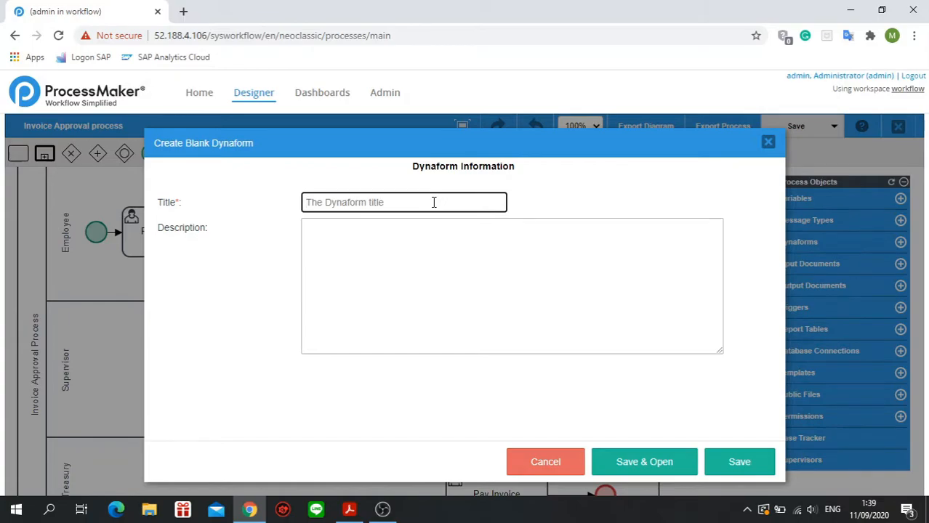
{"action": "type", "text": "Report"}
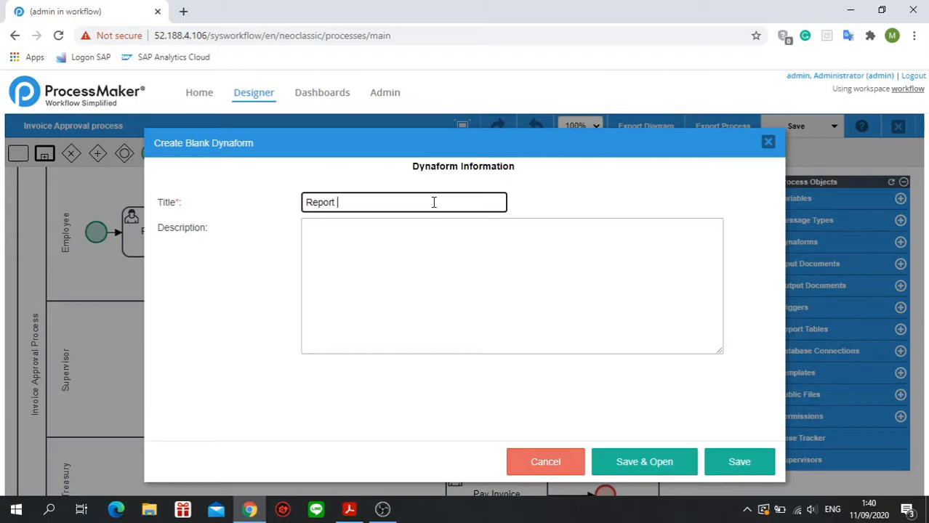
{"action": "type", "text": "orm"}
Enter "Form untuk membuat laporan" as the Dynaform's description, then save it and open it for editing.
{"action": "left_click", "coordinate": [422, 233]}
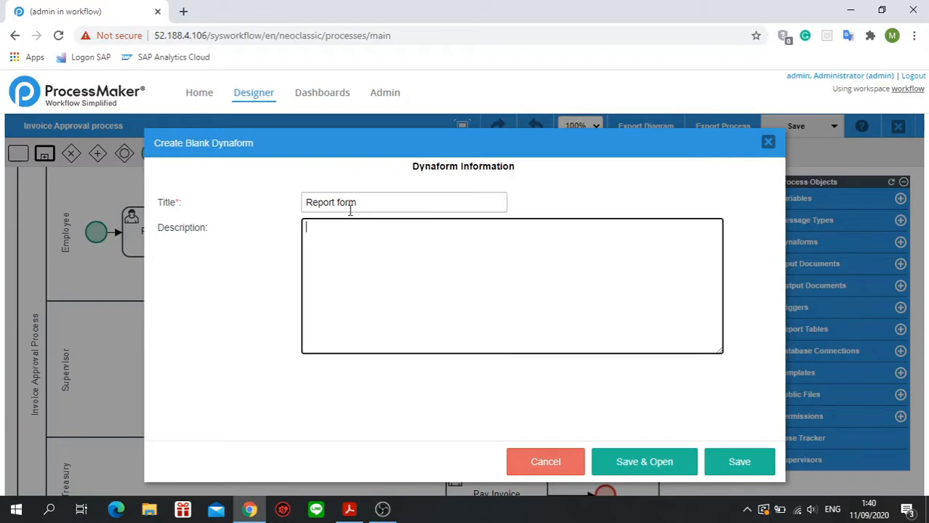
{"action": "type", "text": "Form untuk membuat laporan"}
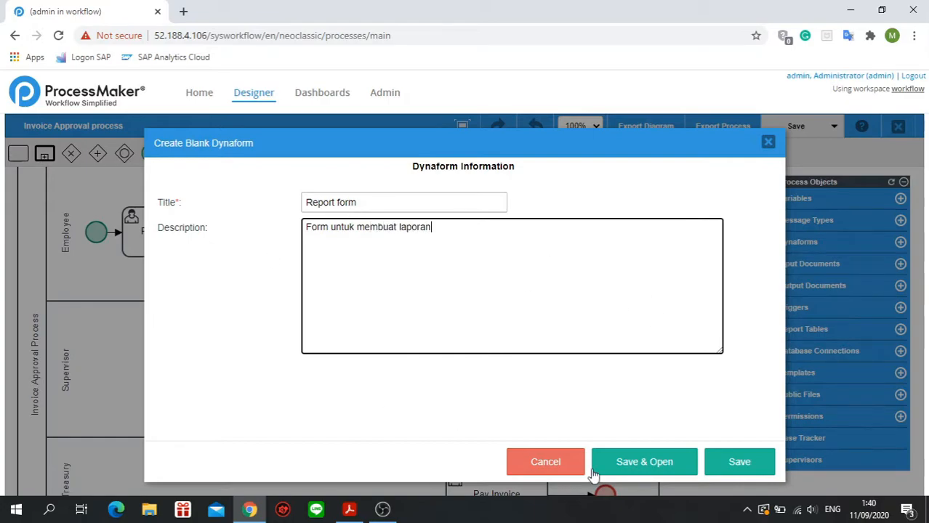
{"action": "left_click", "coordinate": [645, 468]}
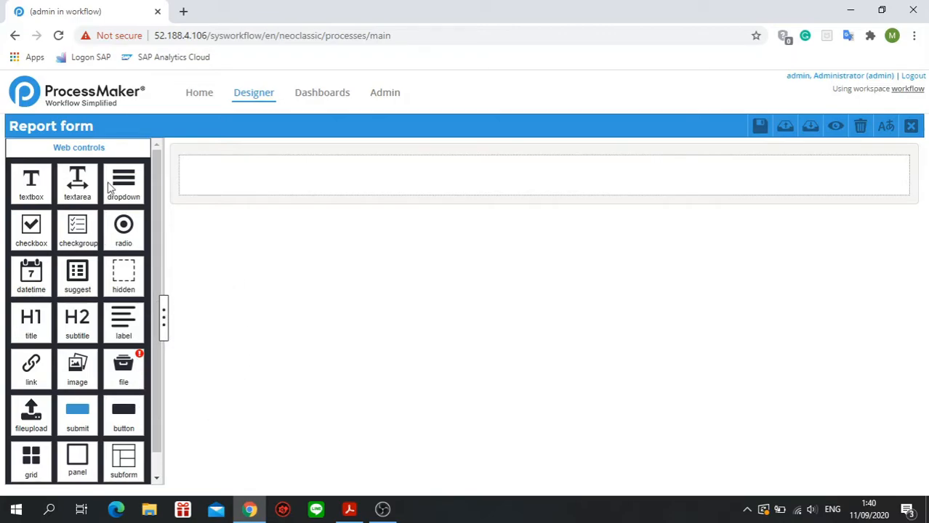
Examine the available web controls and the Report form's properties, including its JavaScript editor.
{"action": "left_click", "coordinate": [264, 150]}
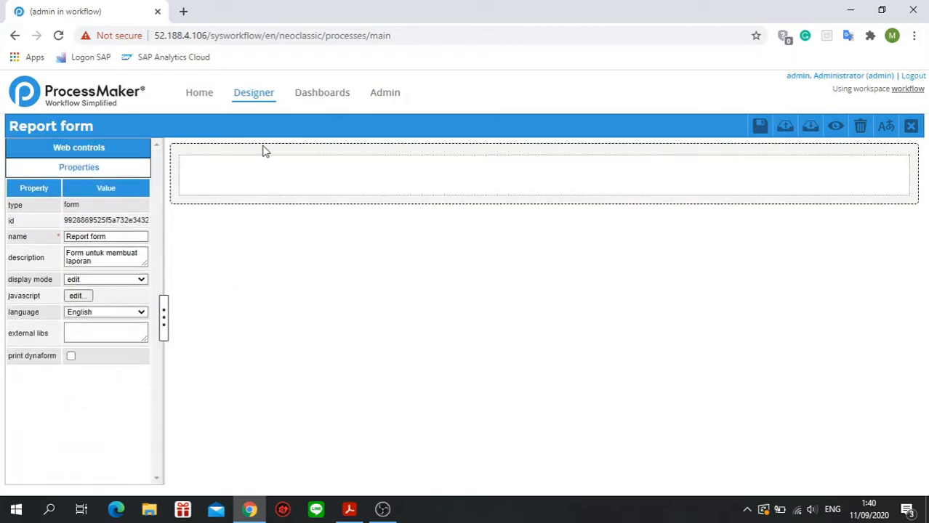
{"action": "left_click", "coordinate": [128, 155]}
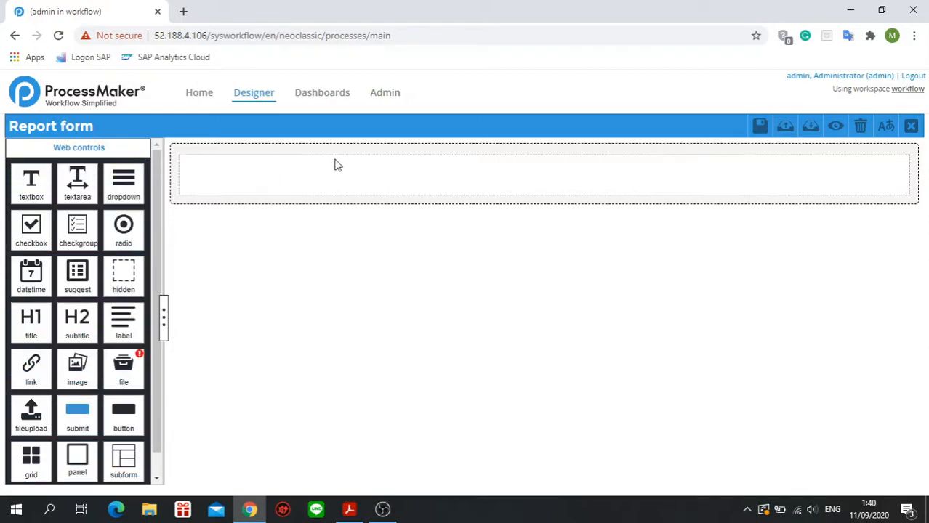
{"action": "left_click", "coordinate": [178, 153]}
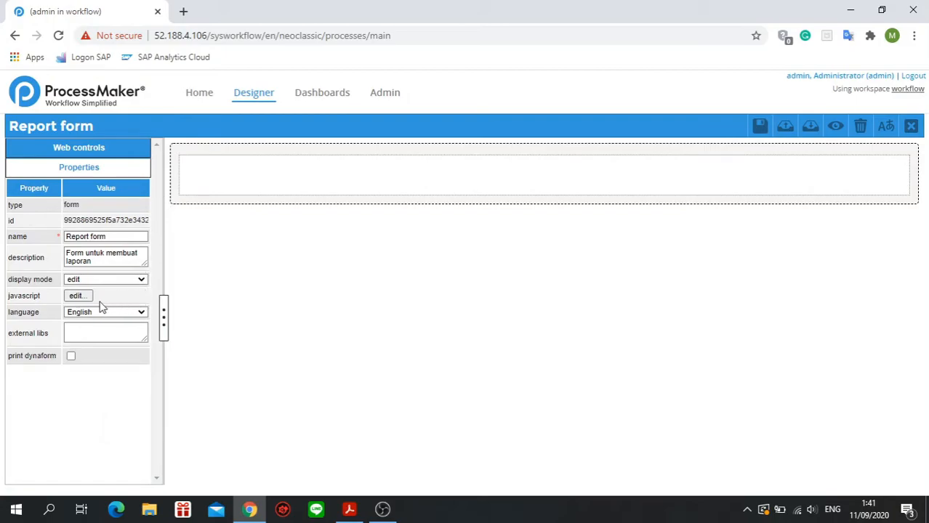
{"action": "left_click", "coordinate": [176, 150]}
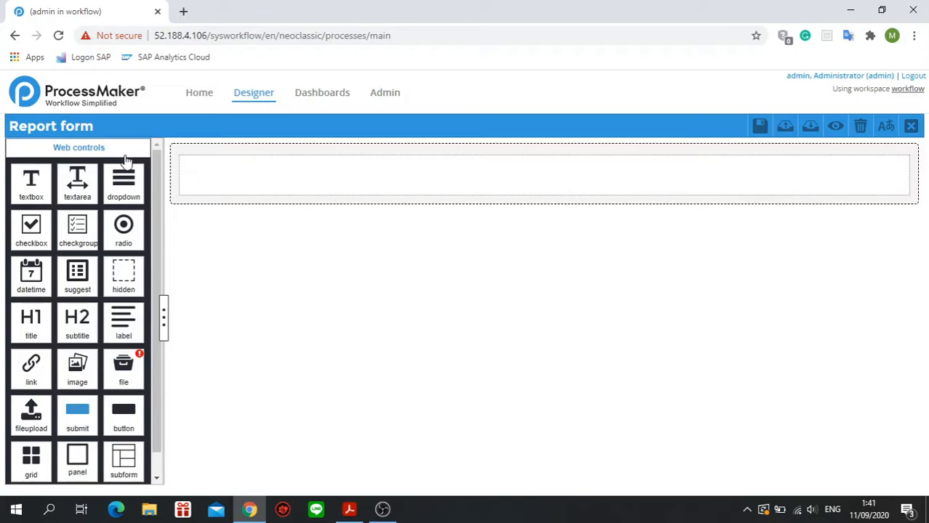
{"action": "mouse_move", "coordinate": [82, 187]}
{"action": "left_mouse_down"}
{"action": "mouse_move", "coordinate": [255, 207]}
{"action": "mouse_move", "coordinate": [69, 178]}
{"action": "left_mouse_up"}
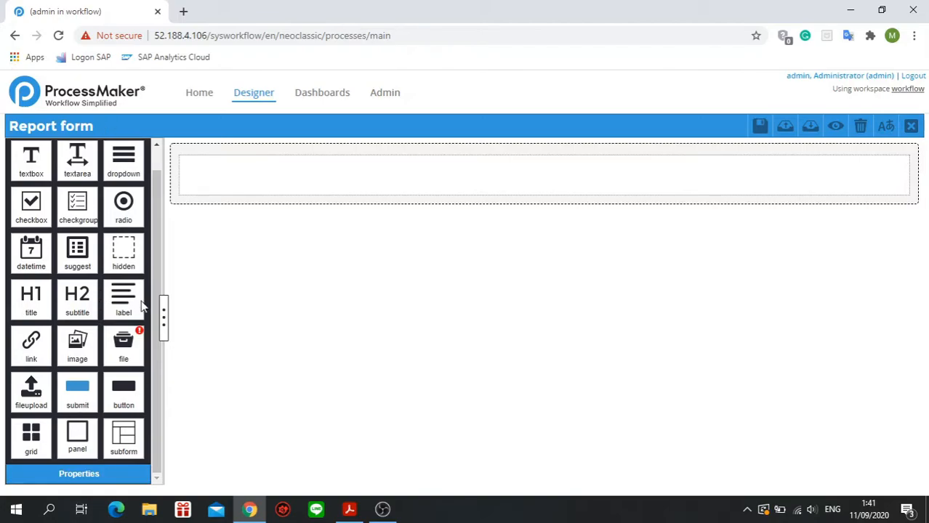
{"action": "left_click", "coordinate": [120, 478]}
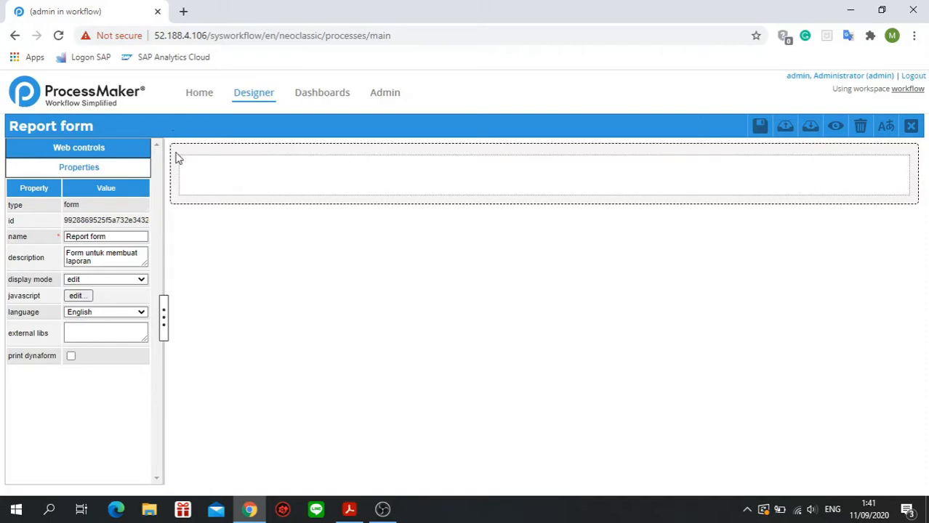
{"action": "left_click", "coordinate": [88, 298]}
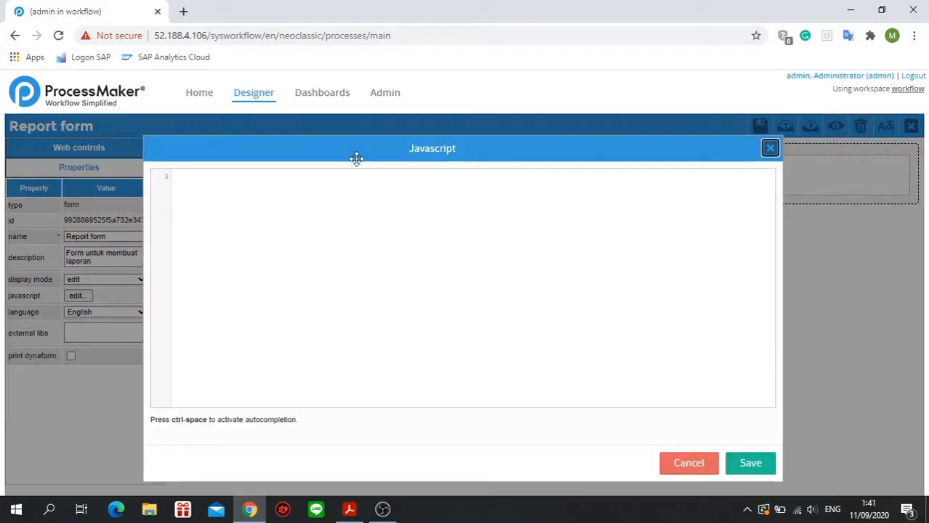
{"action": "left_click", "coordinate": [770, 148]}
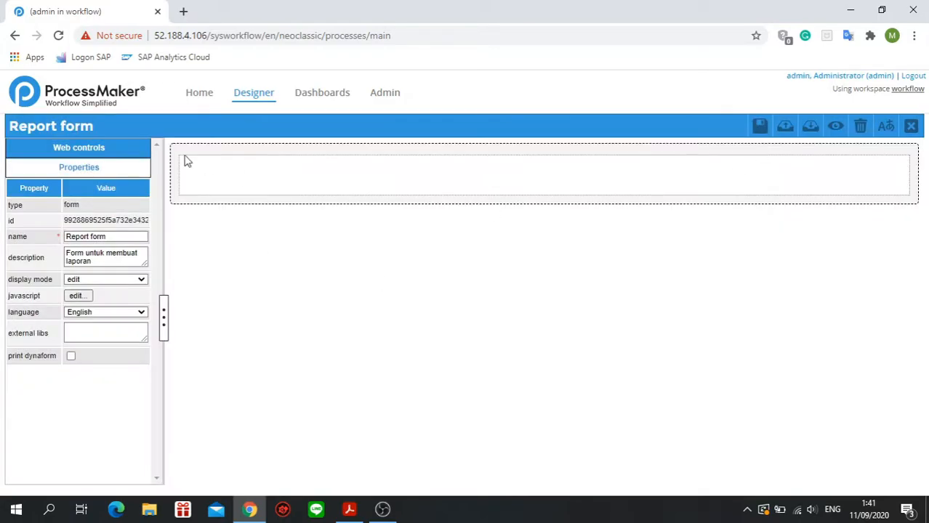
{"action": "left_click", "coordinate": [82, 149]}
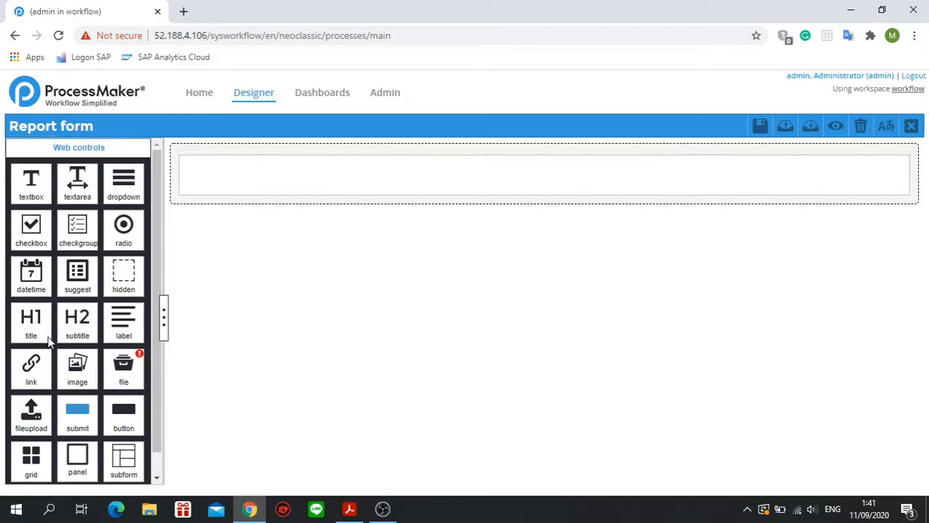
Add a title control to the form's first row and label it "Invoice Information".
{"action": "left_click_drag", "start_coordinate": [37, 331], "coordinate": [244, 187]}
{"action": "left_click", "coordinate": [202, 182]}
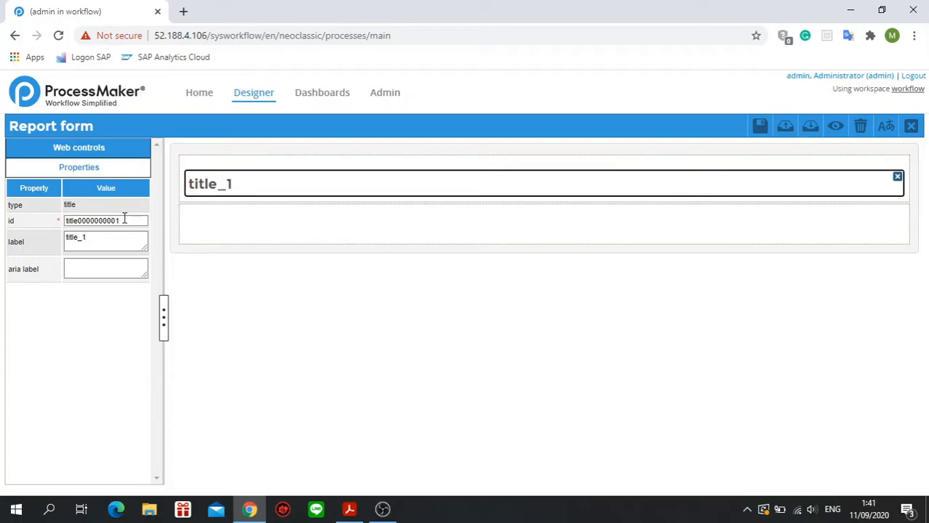
{"action": "left_click_drag", "start_coordinate": [133, 237], "coordinate": [58, 241]}
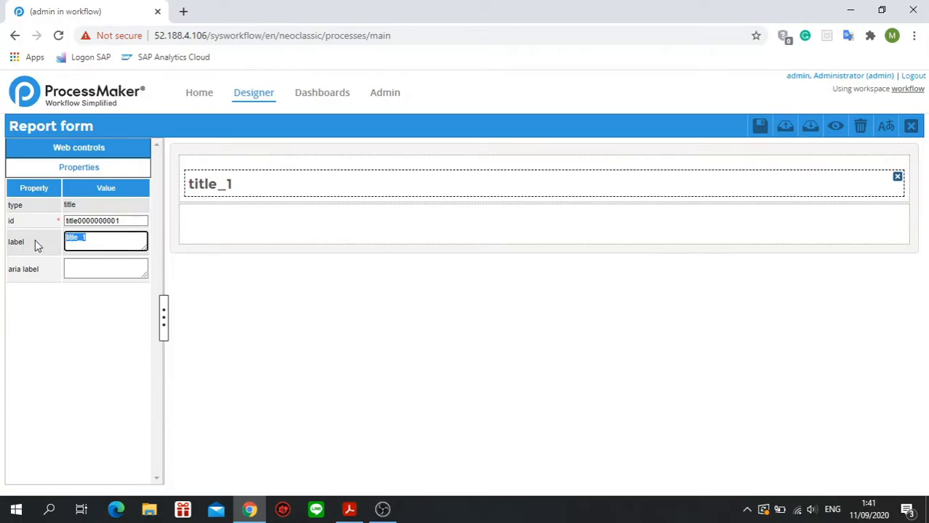
{"action": "left_click", "coordinate": [244, 190]}
{"action": "left_click_drag", "start_coordinate": [128, 239], "coordinate": [61, 234]}
{"action": "type", "text": "Invoice Information"}
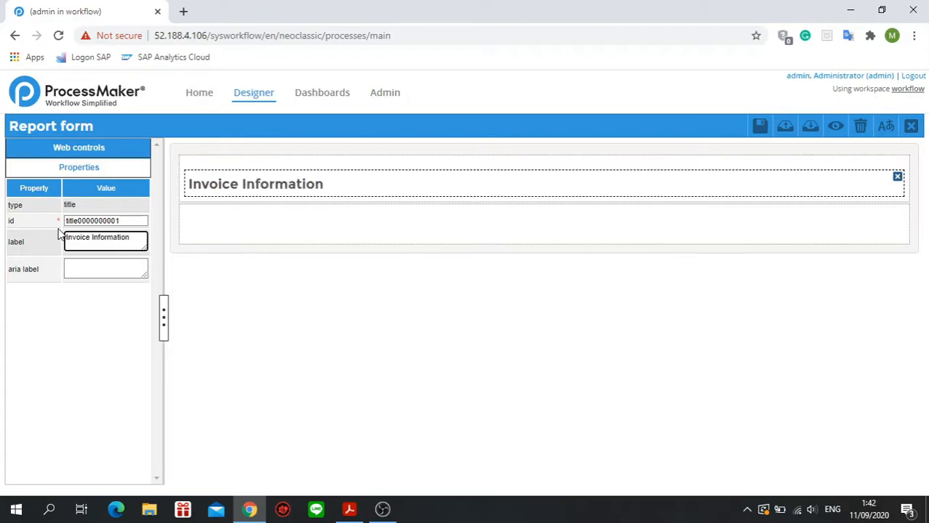
{"action": "left_click", "coordinate": [260, 260]}
Add a subtitle control to the row below the title and label it "User Details".
{"action": "left_click", "coordinate": [91, 147]}
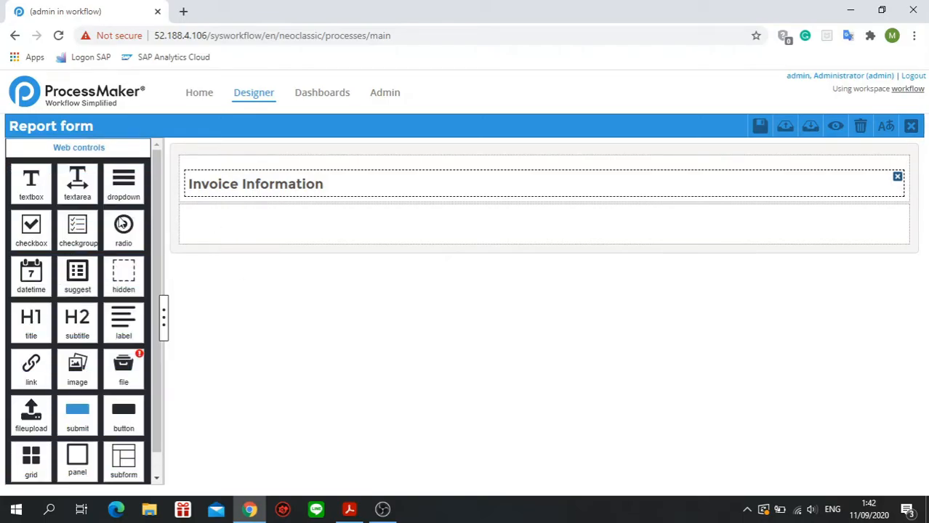
{"action": "left_click", "coordinate": [354, 244]}
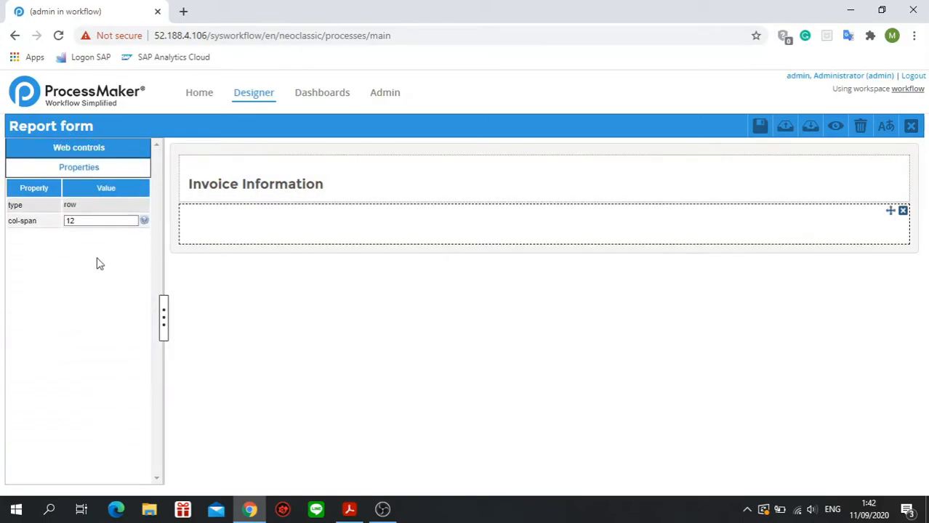
{"action": "left_click", "coordinate": [95, 147]}
{"action": "left_click_drag", "start_coordinate": [79, 318], "coordinate": [229, 230]}
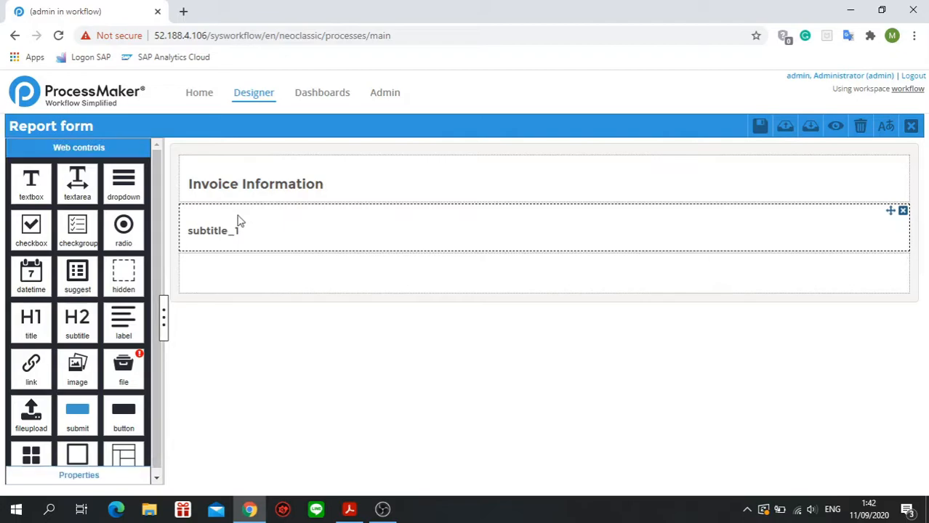
{"action": "left_click", "coordinate": [215, 231]}
{"action": "left_click_drag", "start_coordinate": [126, 234], "coordinate": [57, 242]}
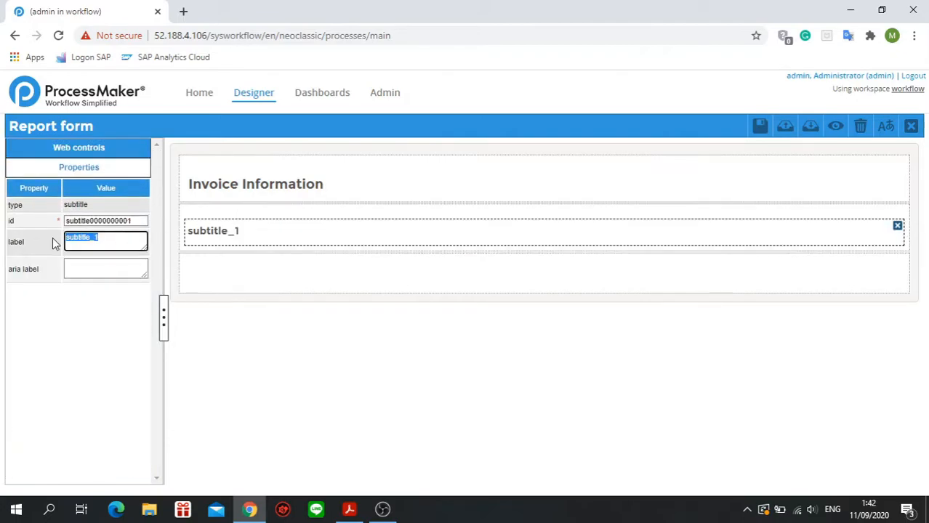
{"action": "type", "text": "User Details"}
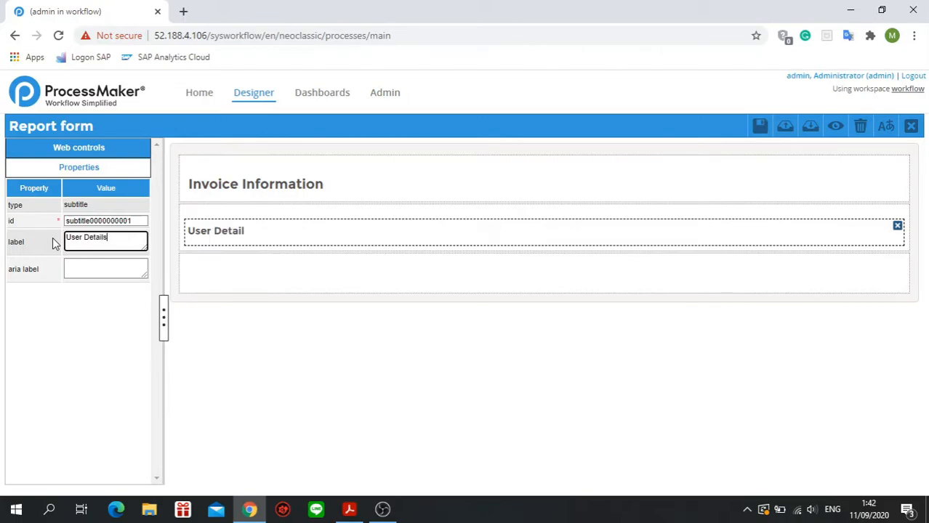
{"action": "left_click", "coordinate": [209, 185]}
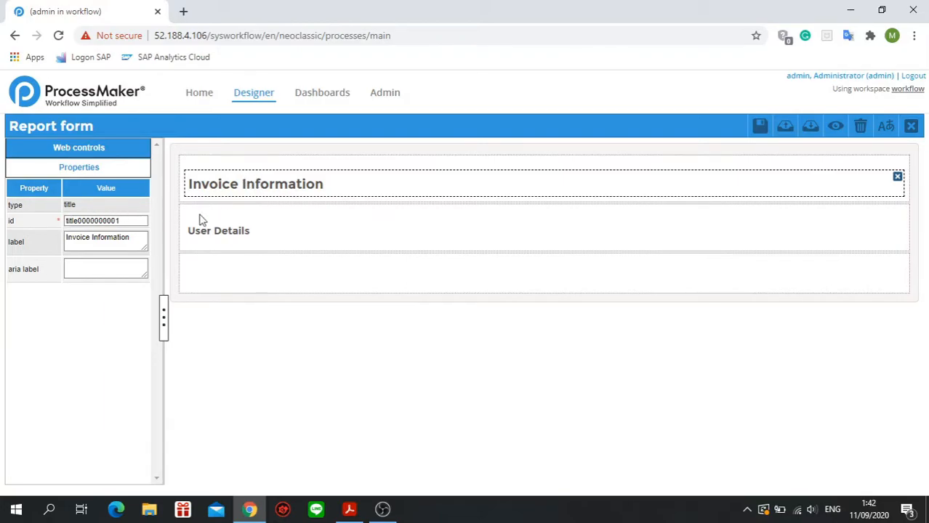
{"action": "left_click", "coordinate": [229, 230]}
{"action": "left_click", "coordinate": [220, 281]}
{"action": "left_click", "coordinate": [125, 151]}
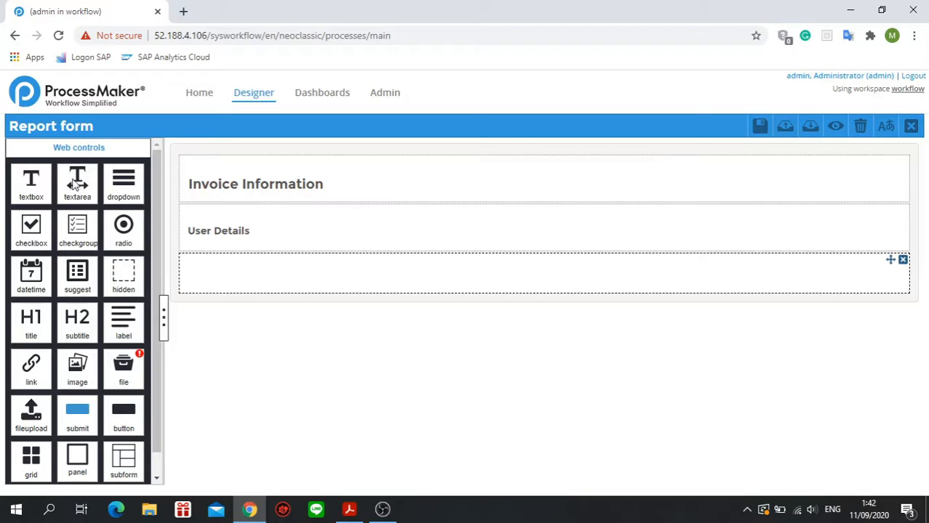
{"action": "left_click", "coordinate": [401, 273]}
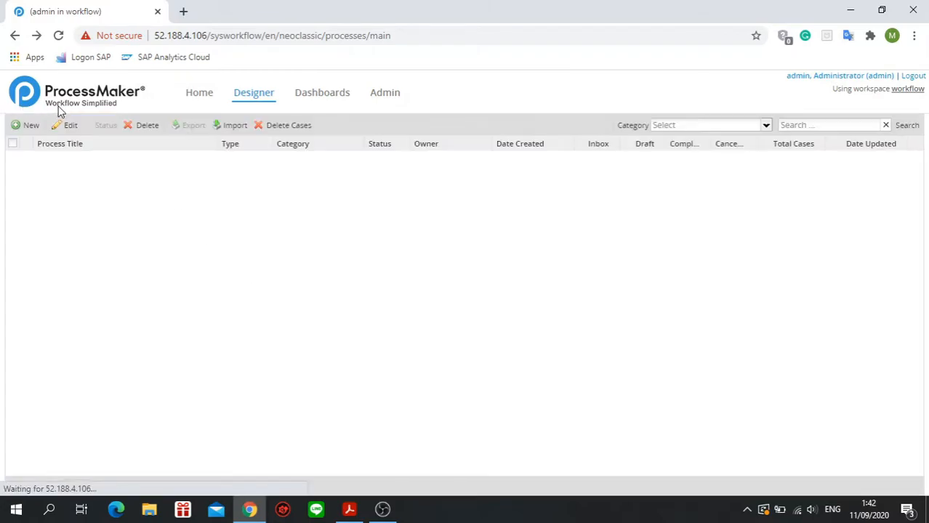
Reopen the Invoice Approval process, open the Report form Dynaform for editing and save the empty form.
{"action": "double_click", "coordinate": [145, 161]}
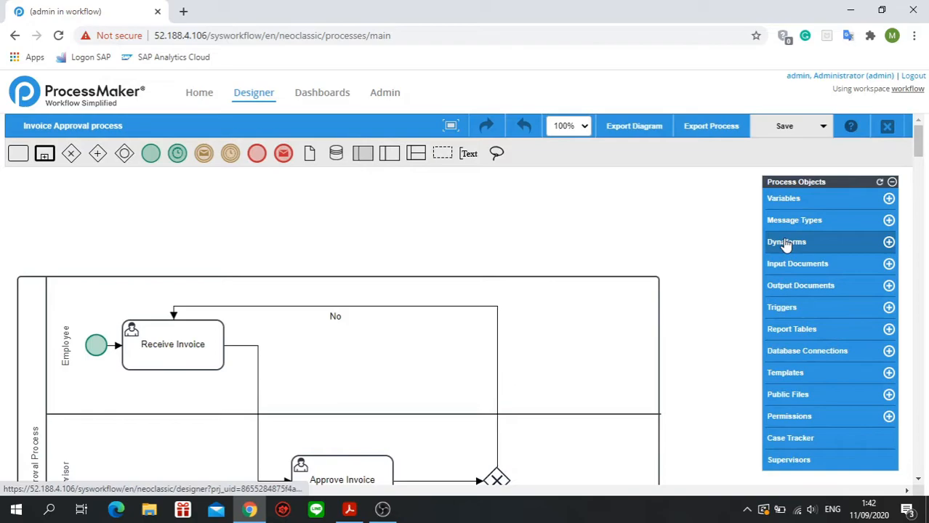
{"action": "left_click", "coordinate": [786, 244]}
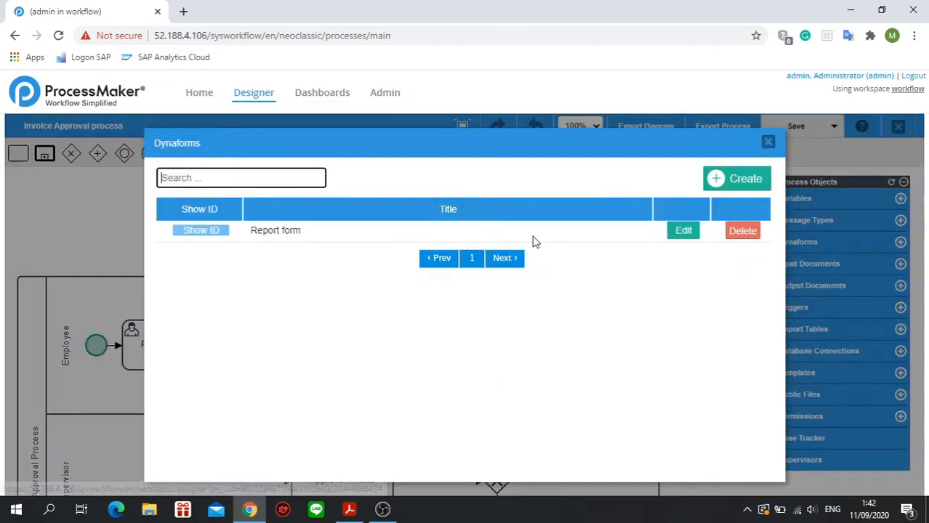
{"action": "left_click", "coordinate": [681, 230]}
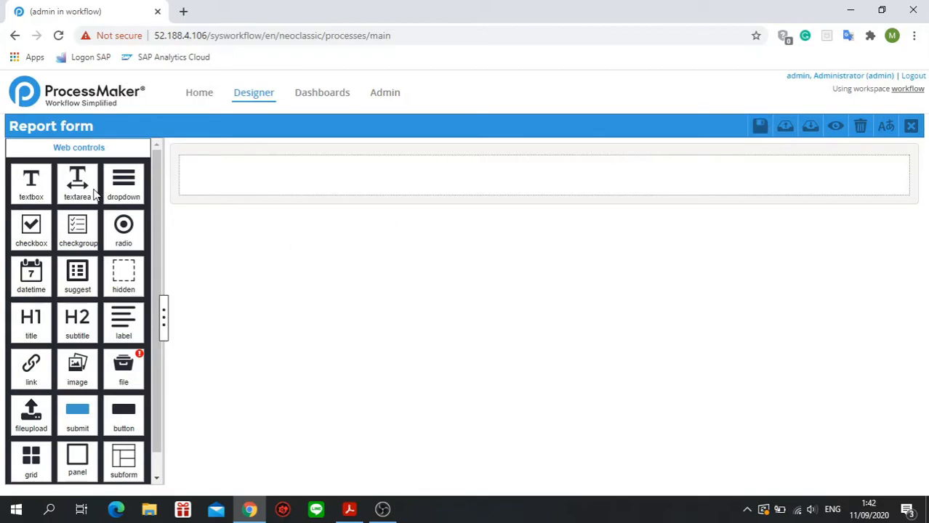
{"action": "left_click", "coordinate": [758, 128]}
Add a title control to the form's empty first row, label it "Invoice Information" and save the form.
{"action": "left_click_drag", "start_coordinate": [31, 319], "coordinate": [321, 171]}
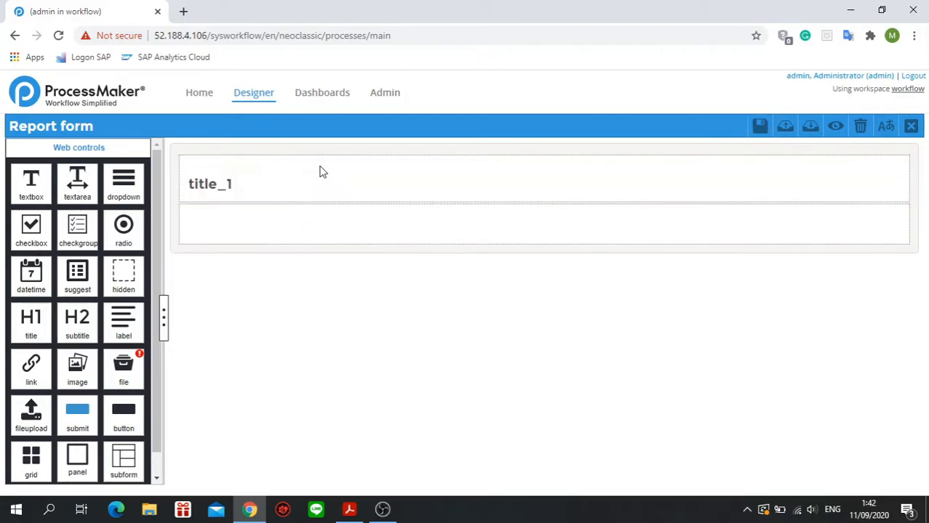
{"action": "left_click", "coordinate": [215, 180]}
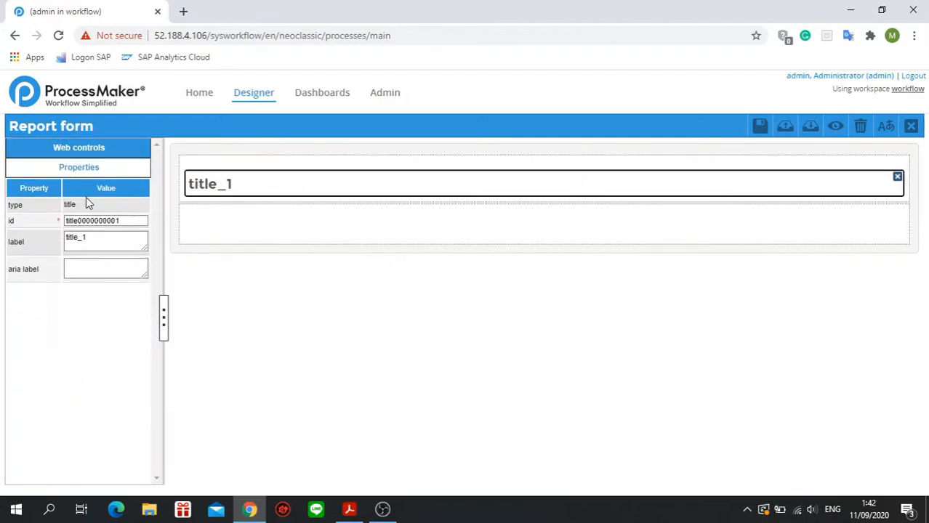
{"action": "left_click_drag", "start_coordinate": [106, 234], "coordinate": [62, 250]}
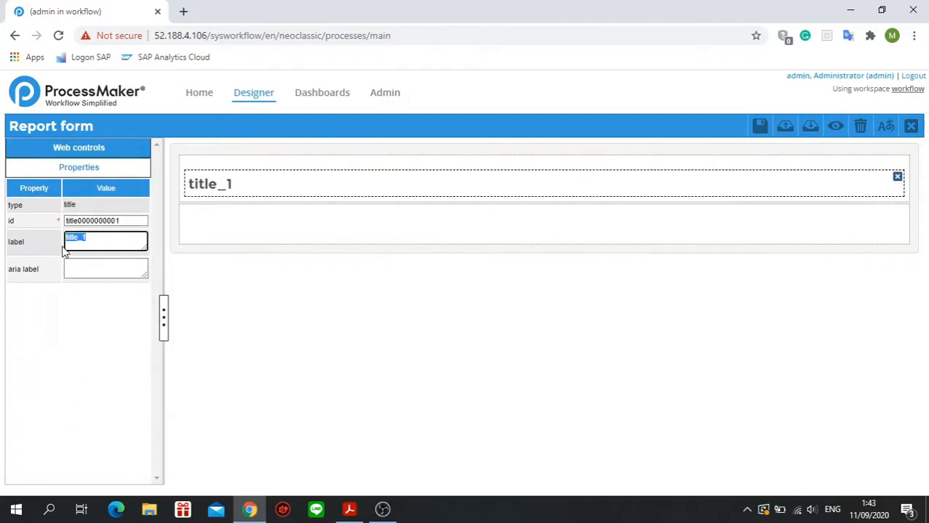
{"action": "type", "text": "Invoice Inf"}
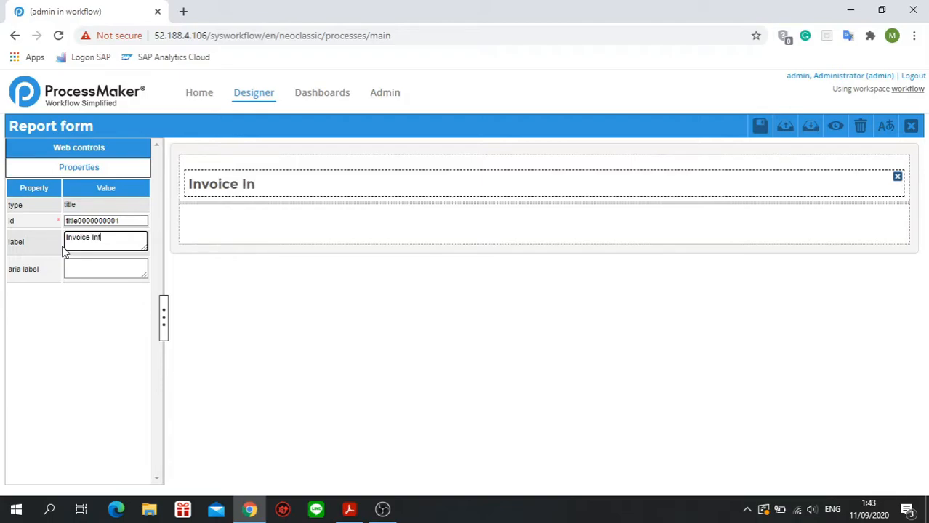
{"action": "type", "text": "orma"}
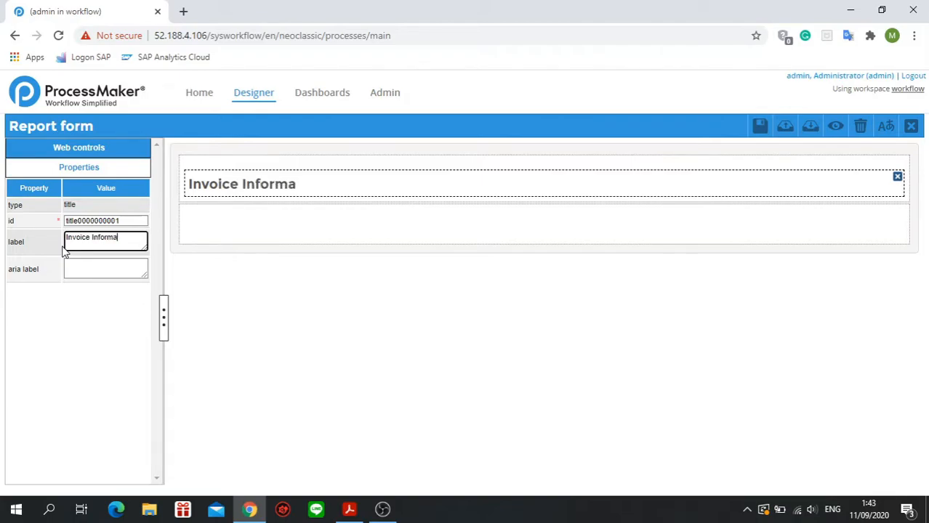
{"action": "type", "text": "tion"}
{"action": "left_click", "coordinate": [284, 297]}
Add a subtitle control below the Invoice Information title and label it "User Details".
{"action": "left_click", "coordinate": [122, 149]}
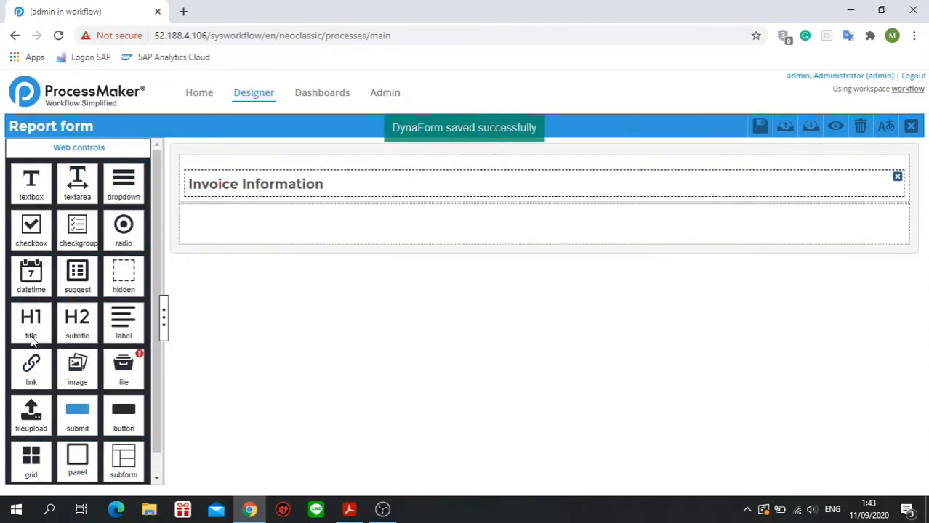
{"action": "left_click_drag", "start_coordinate": [73, 329], "coordinate": [279, 226]}
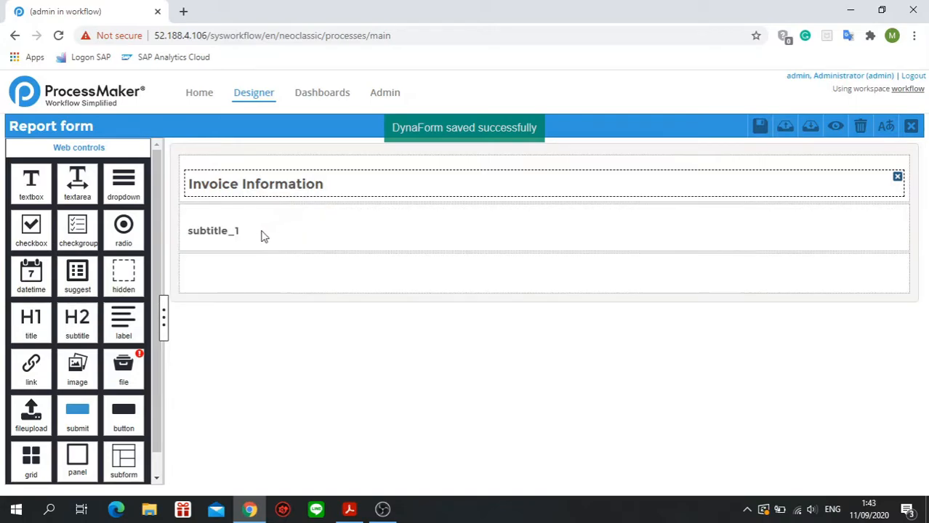
{"action": "left_click", "coordinate": [229, 231]}
{"action": "left_click_drag", "start_coordinate": [115, 239], "coordinate": [33, 248]}
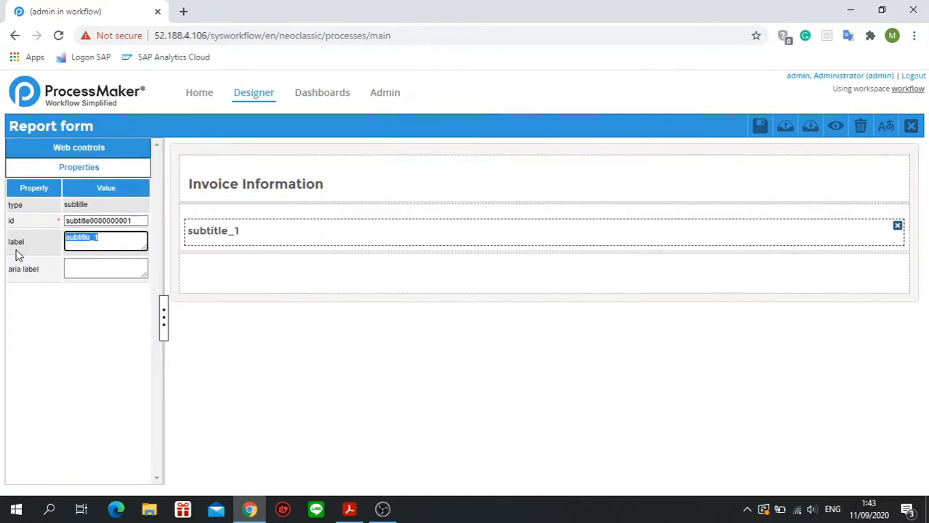
{"action": "type", "text": "User D"}
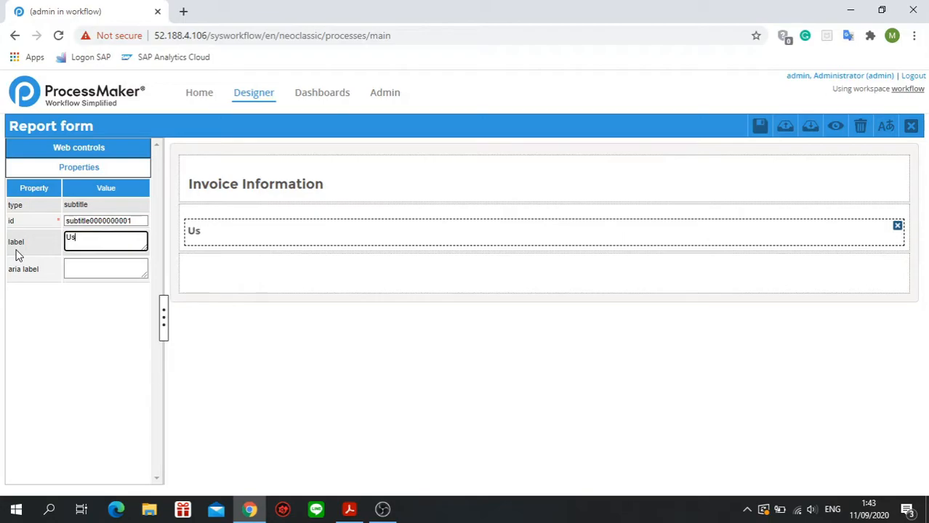
{"action": "type", "text": "ails"}
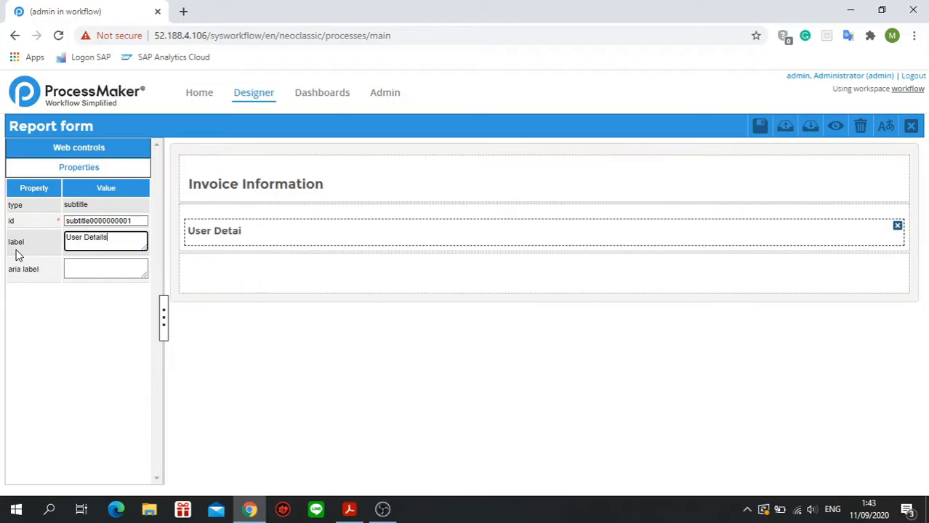
{"action": "left_click", "coordinate": [176, 378]}
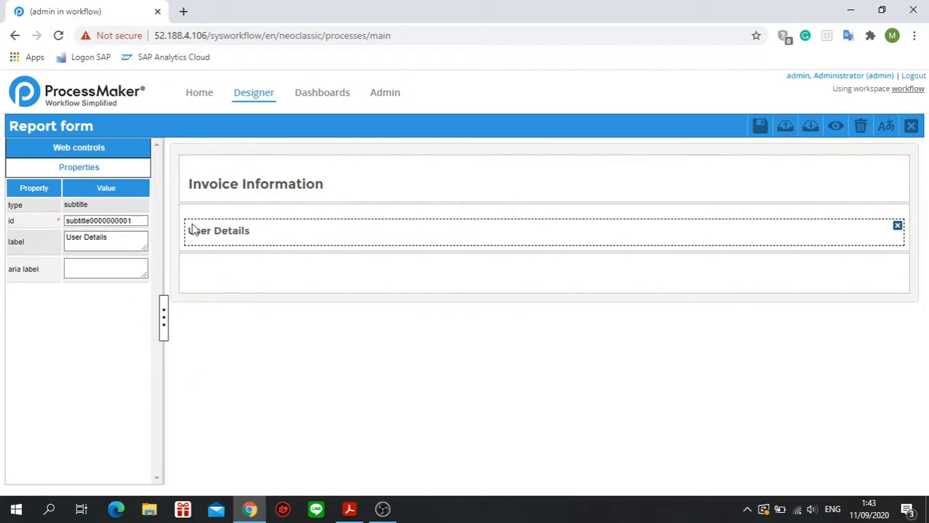
{"action": "left_click", "coordinate": [113, 151]}
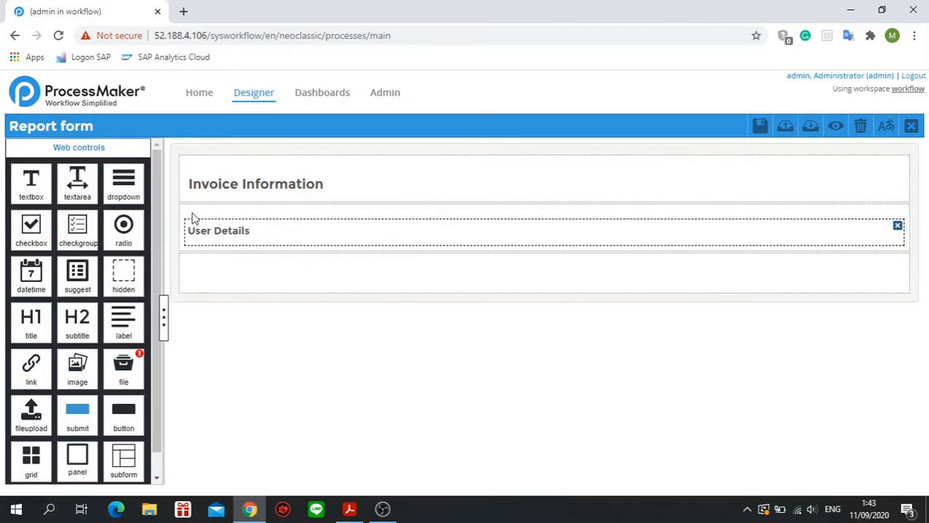
{"action": "left_click", "coordinate": [246, 284]}
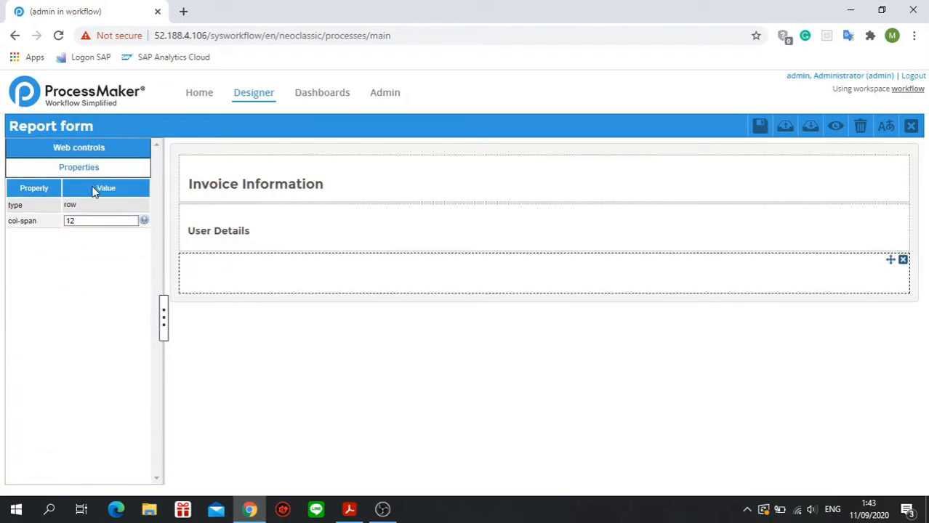
{"action": "left_click", "coordinate": [102, 159]}
{"action": "left_click_drag", "start_coordinate": [77, 182], "coordinate": [251, 311]}
{"action": "type", "text": "001"}
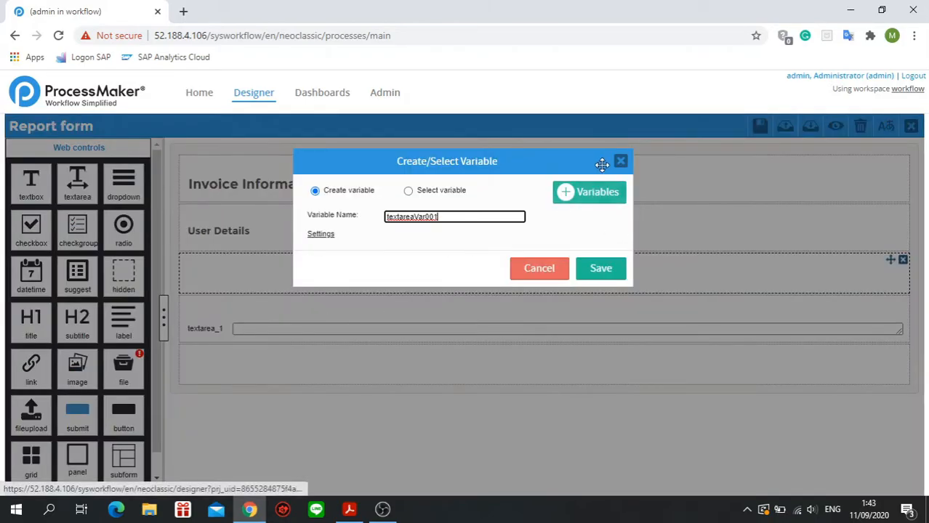
{"action": "left_click", "coordinate": [541, 268]}
{"action": "left_click", "coordinate": [894, 303]}
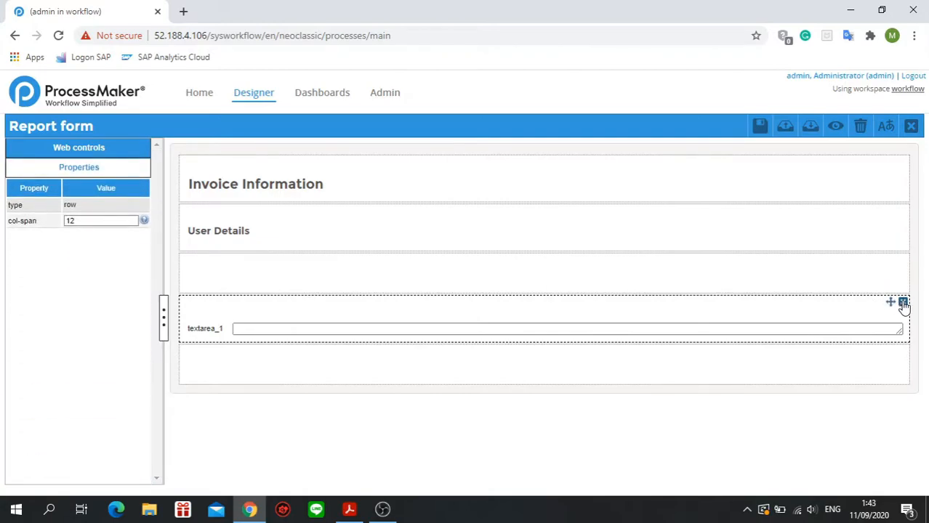
{"action": "left_click", "coordinate": [902, 303]}
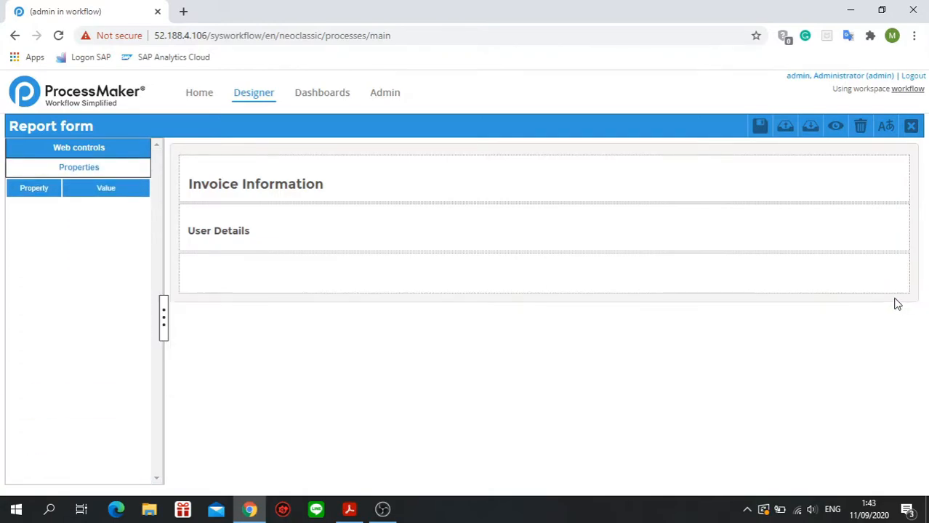
{"action": "left_click", "coordinate": [235, 282]}
{"action": "left_click", "coordinate": [118, 153]}
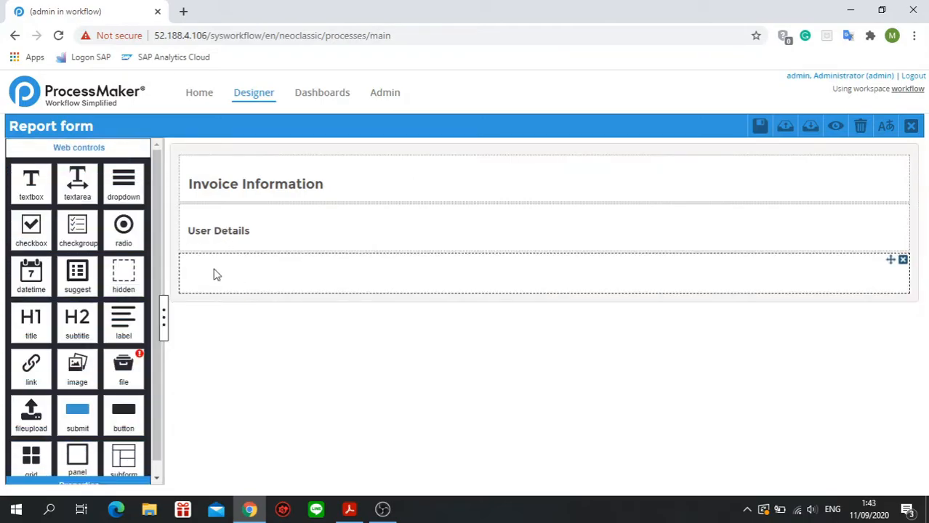
{"action": "left_click", "coordinate": [213, 274]}
{"action": "left_click", "coordinate": [95, 149]}
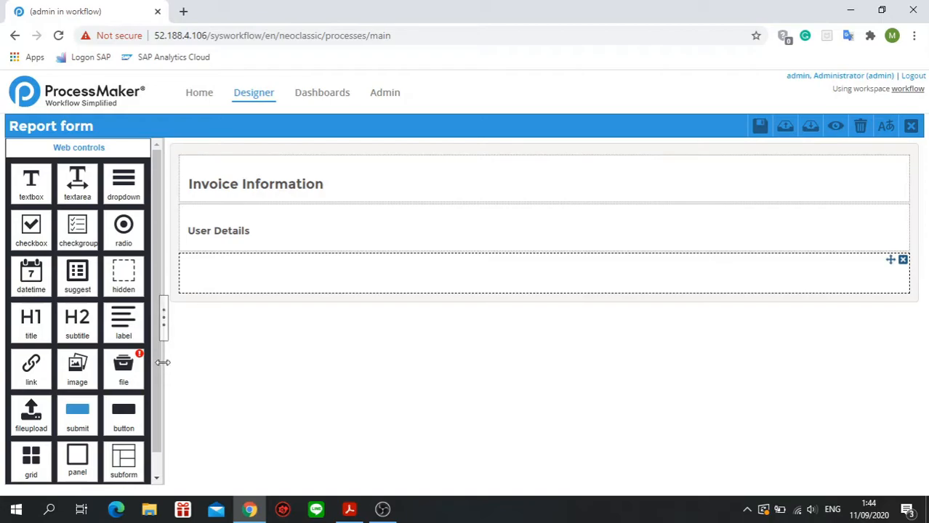
{"action": "left_click", "coordinate": [218, 297]}
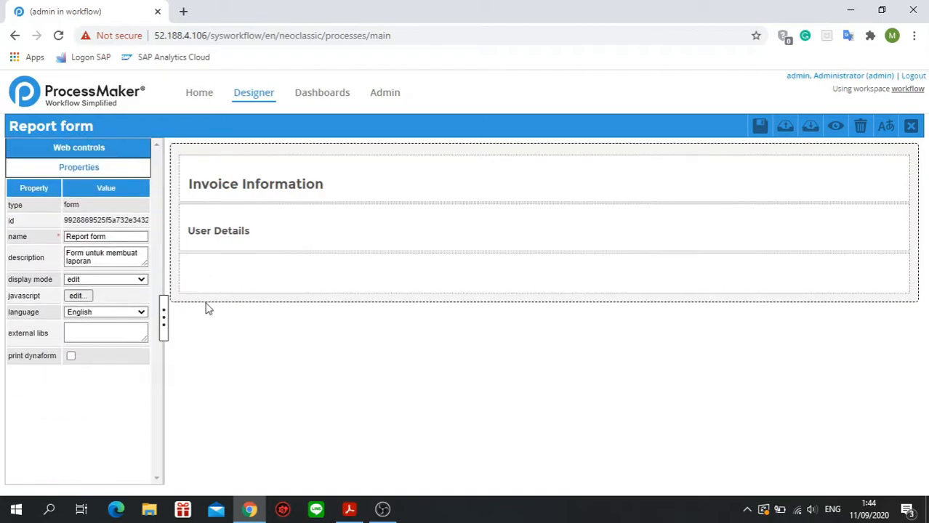
Split the empty row below the User Details subtitle into two equal columns with a col-span of 6 6.
{"action": "left_click", "coordinate": [206, 272]}
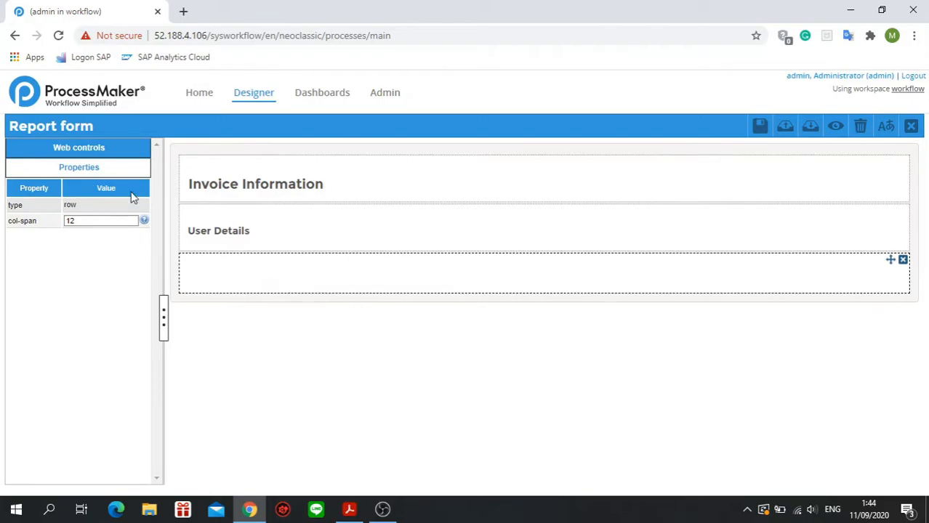
{"action": "left_click", "coordinate": [117, 222]}
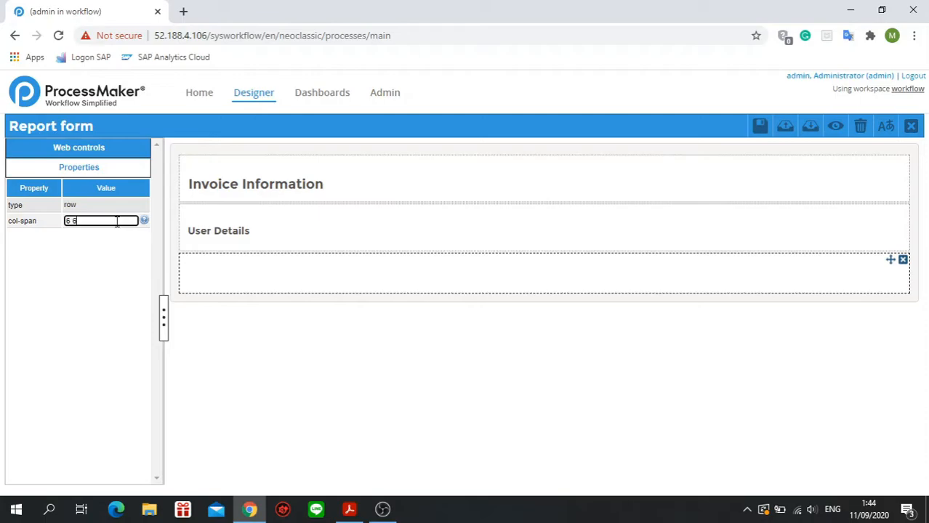
{"action": "key", "text": "Return"}
{"action": "left_click", "coordinate": [464, 356]}
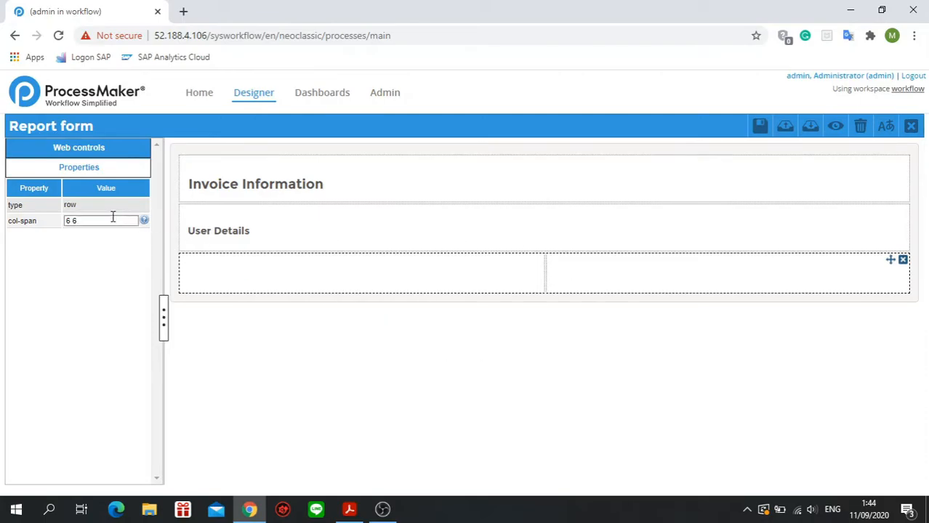
Try three equal columns in the row below User Details, and return its col-span to 6 6, accepting the column removal.
{"action": "left_click_drag", "start_coordinate": [112, 220], "coordinate": [63, 225]}
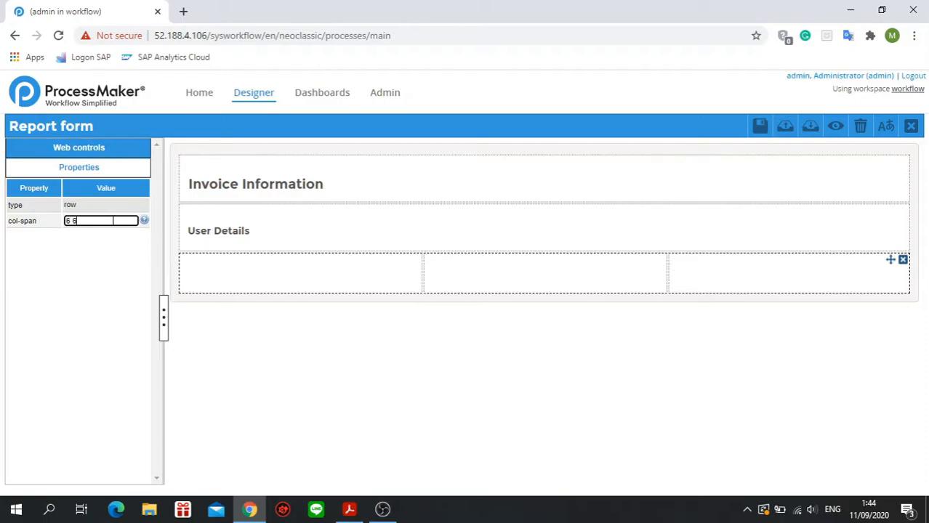
{"action": "key", "text": "Return"}
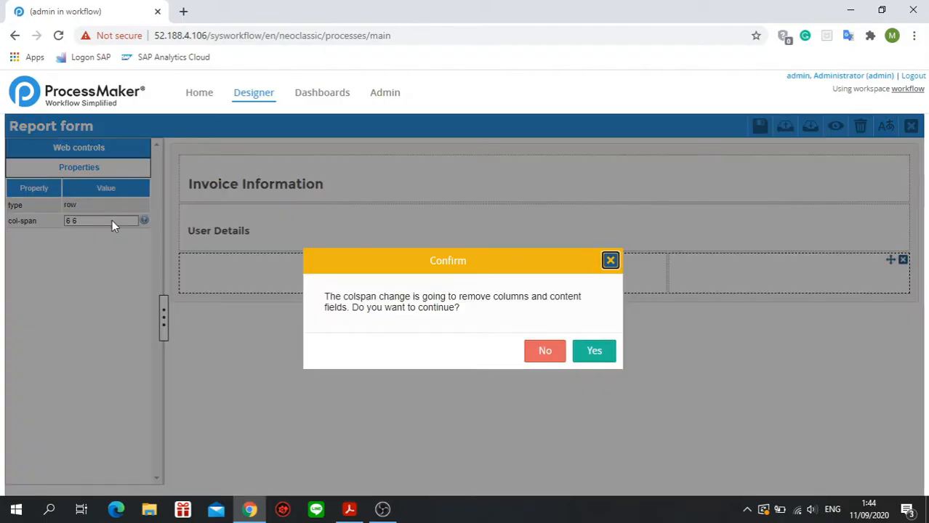
{"action": "left_click", "coordinate": [599, 350]}
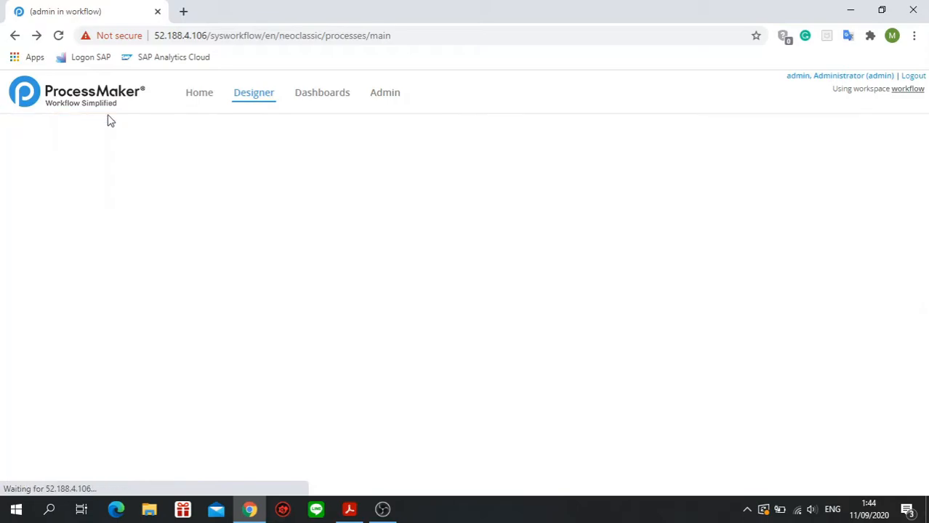
Reopen the Invoice Approval process and open its Report form Dynaform for editing.
{"action": "double_click", "coordinate": [207, 164]}
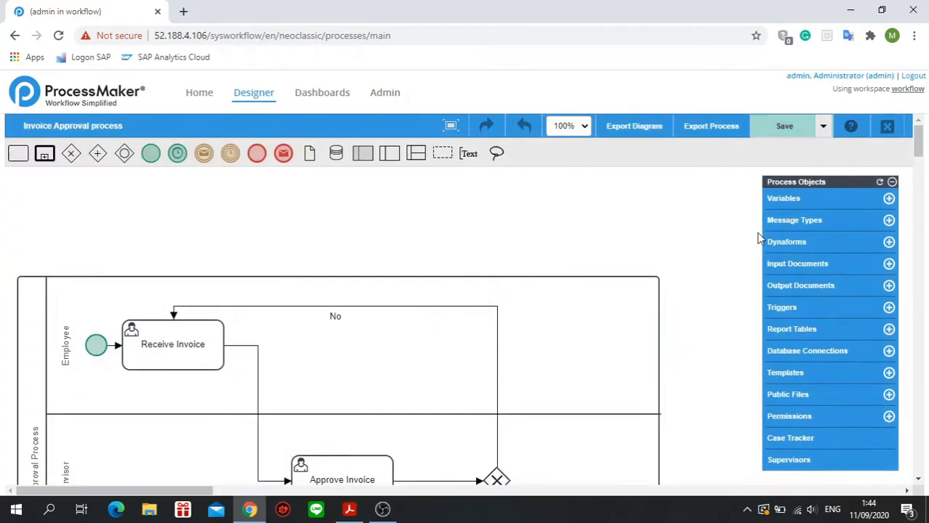
{"action": "left_click", "coordinate": [798, 250]}
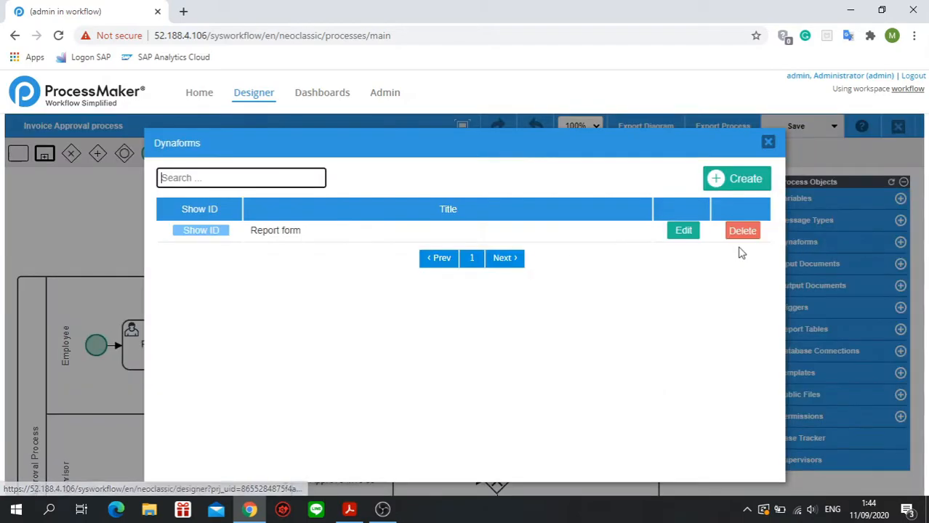
{"action": "left_click", "coordinate": [696, 231]}
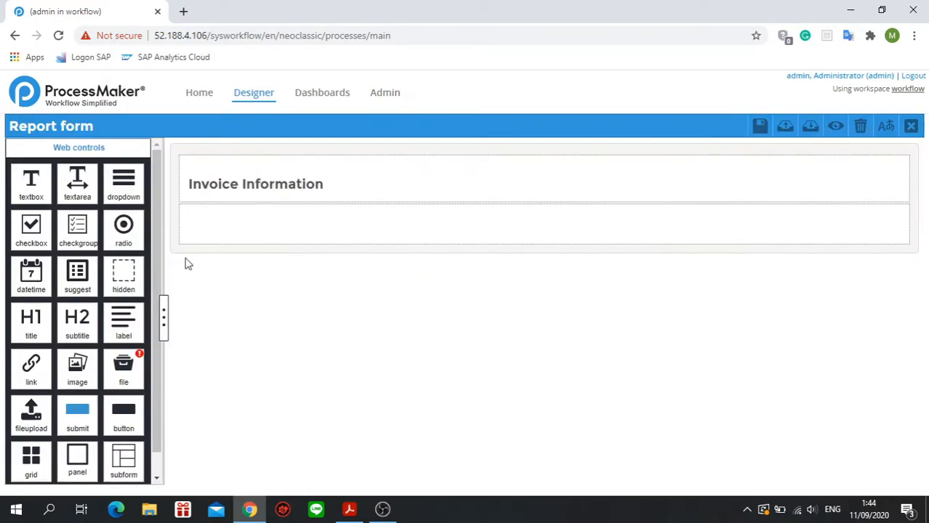
Add a subtitle control in the row under the Invoice Information title, label it "User Details" and save the form.
{"action": "left_click_drag", "start_coordinate": [78, 329], "coordinate": [228, 230]}
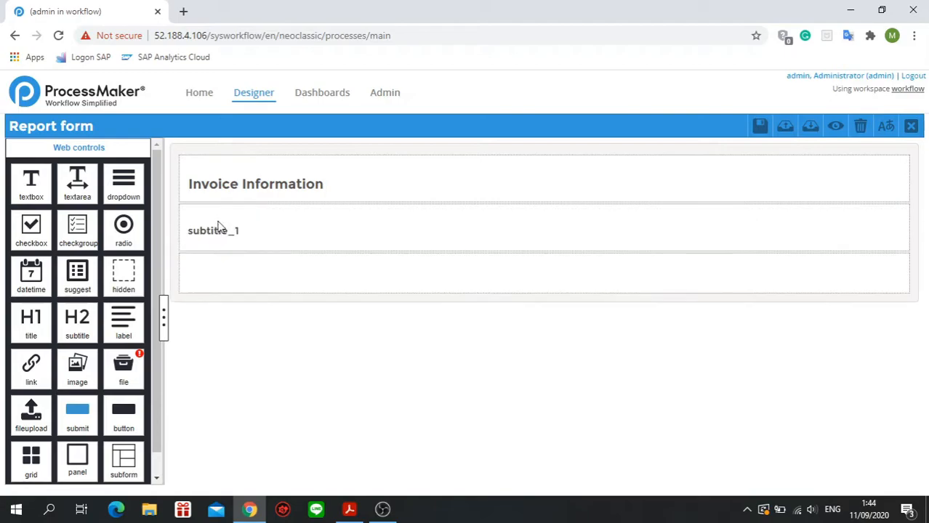
{"action": "left_click", "coordinate": [234, 228]}
{"action": "left_click", "coordinate": [112, 243]}
{"action": "left_click_drag", "start_coordinate": [113, 244], "coordinate": [35, 254]}
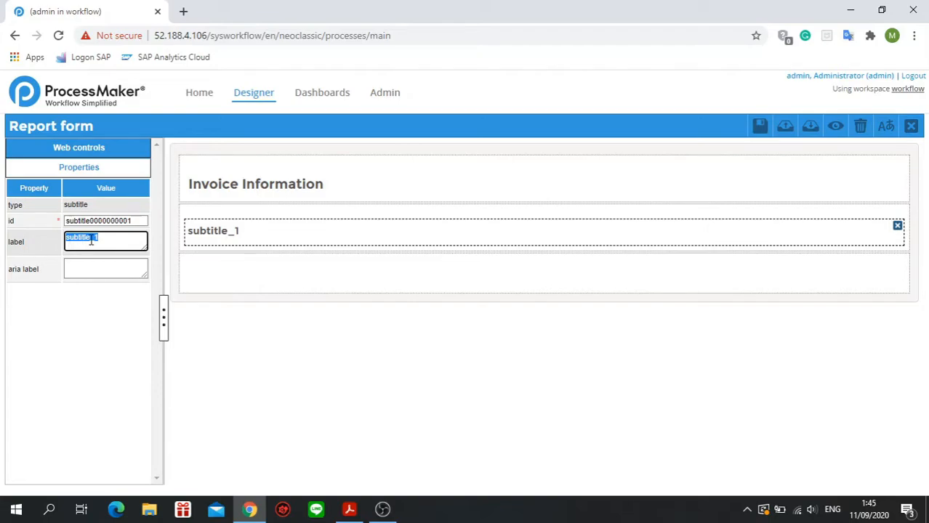
{"action": "type", "text": "User Details"}
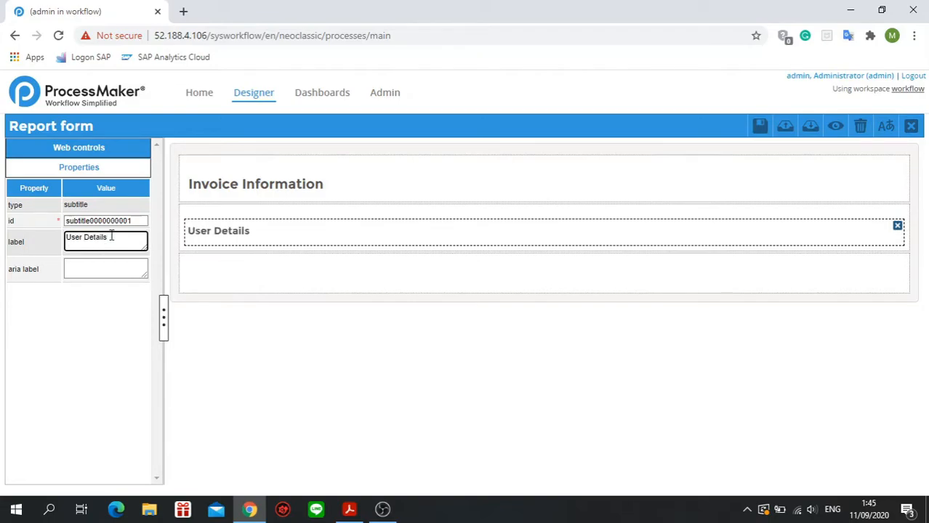
{"action": "left_click", "coordinate": [759, 127]}
Set the col-span of the empty row under User Details to 6 6 and save the form.
{"action": "left_click", "coordinate": [248, 295]}
{"action": "left_click", "coordinate": [248, 280]}
{"action": "left_click_drag", "start_coordinate": [119, 220], "coordinate": [50, 222]}
{"action": "type", "text": "6 6"}
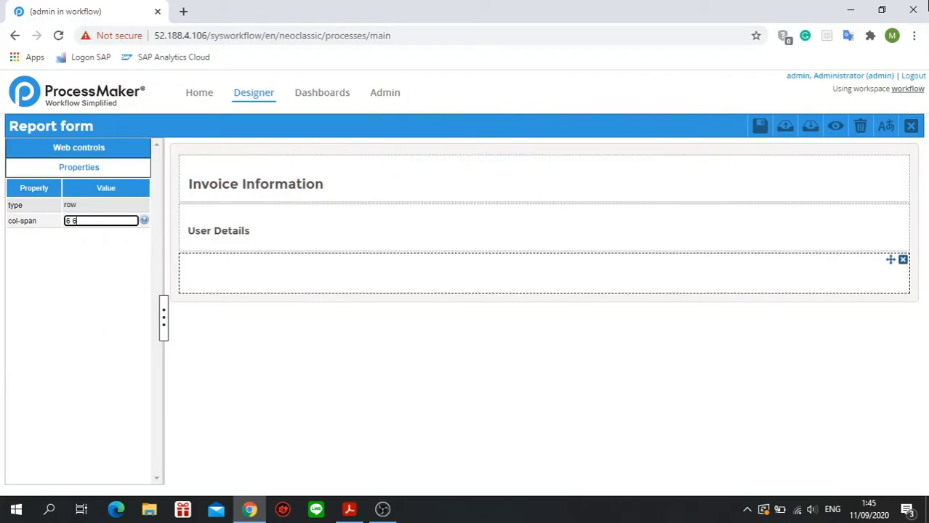
{"action": "left_click", "coordinate": [758, 131]}
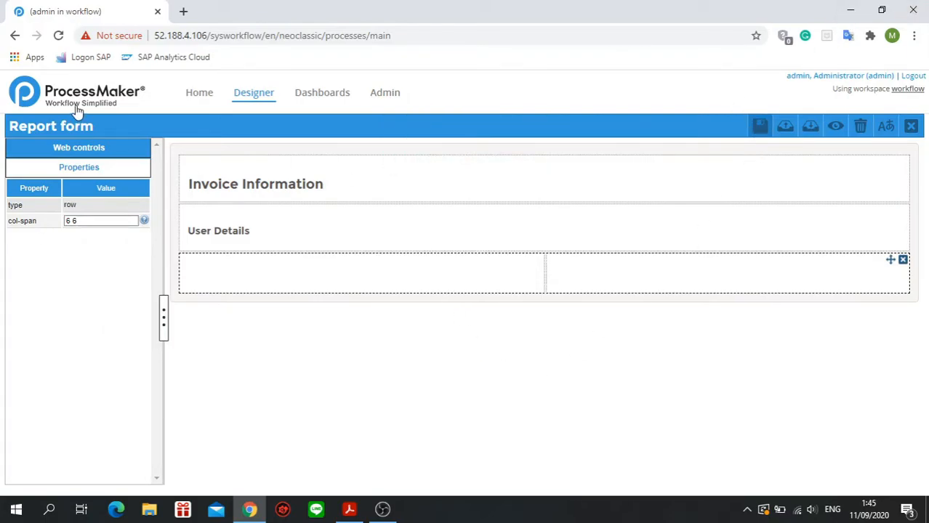
Add a textarea in the first column of the row under User Details, link it to the existing variable name and save the form.
{"action": "left_click", "coordinate": [105, 148]}
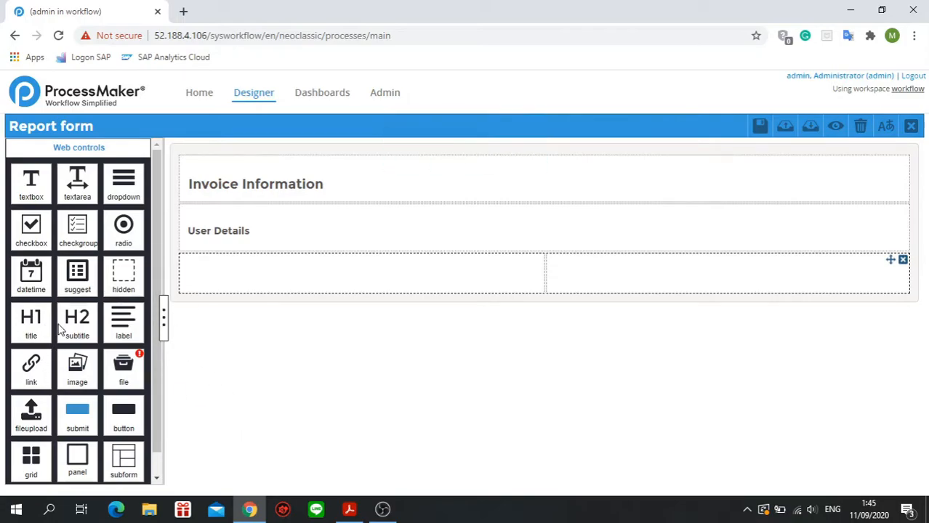
{"action": "left_click_drag", "start_coordinate": [70, 191], "coordinate": [228, 264]}
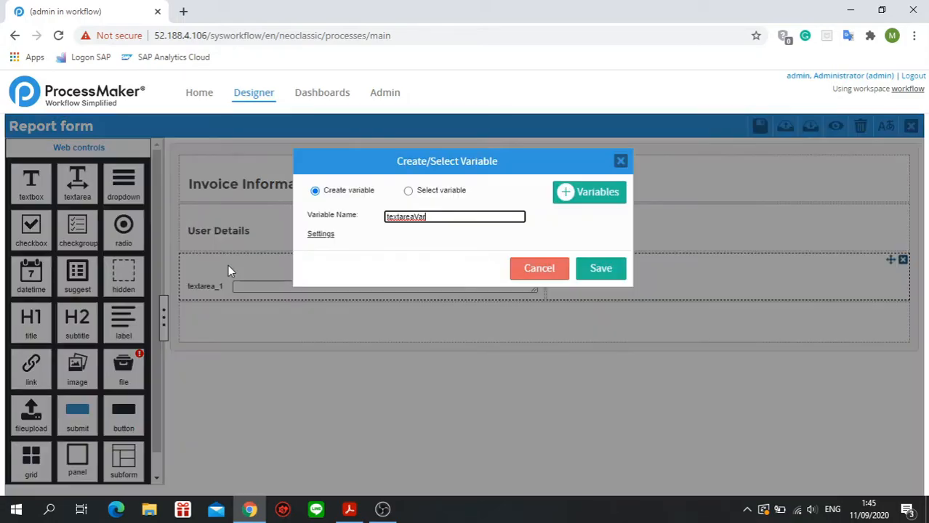
{"action": "left_click", "coordinate": [435, 196]}
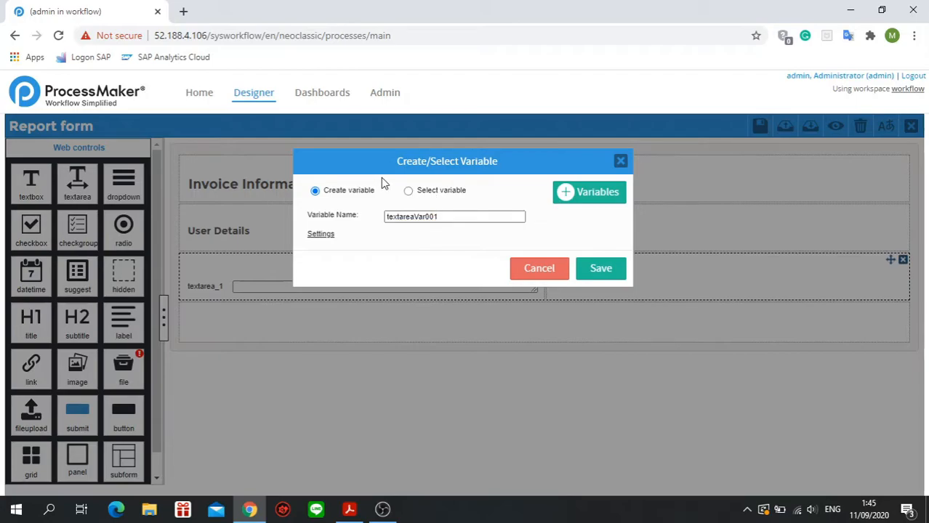
{"action": "left_click", "coordinate": [409, 193]}
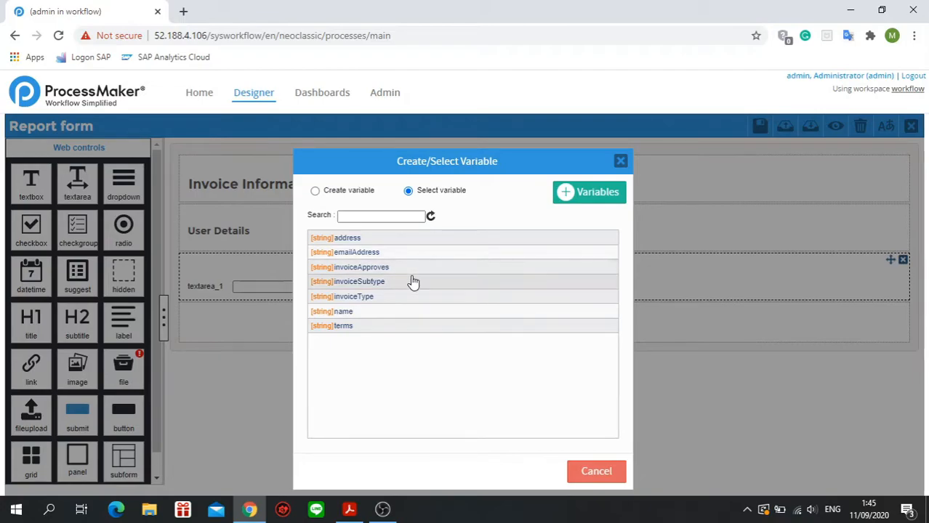
{"action": "left_click", "coordinate": [377, 313]}
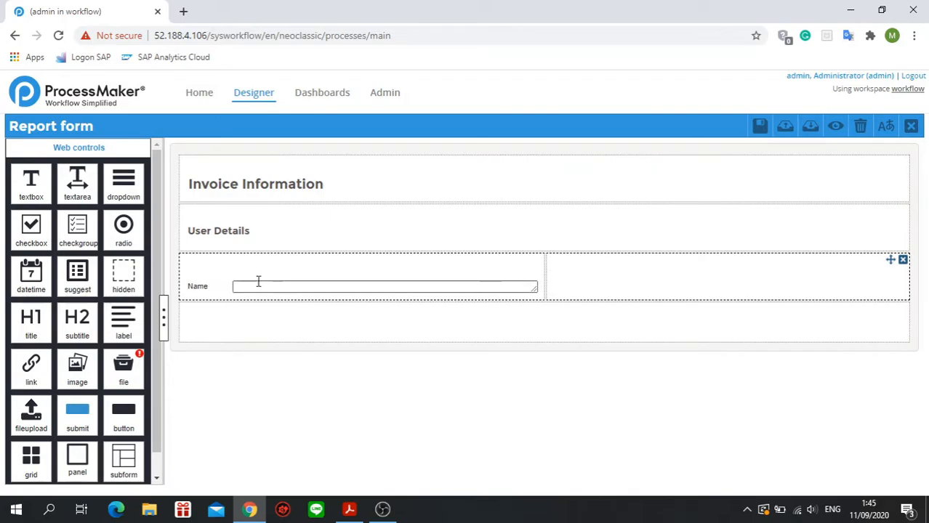
{"action": "left_click", "coordinate": [194, 289]}
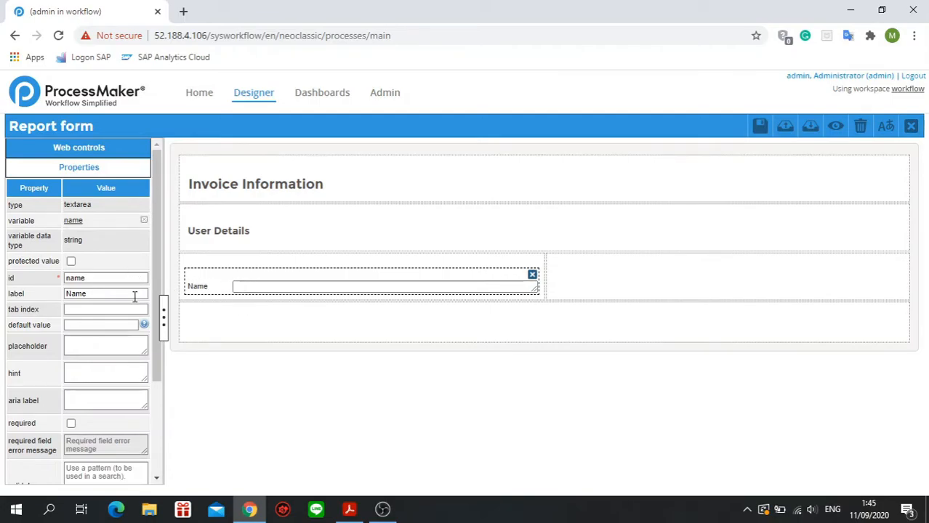
{"action": "scroll", "coordinate": [134, 294], "scroll_direction": "down", "scroll_amount": 2}
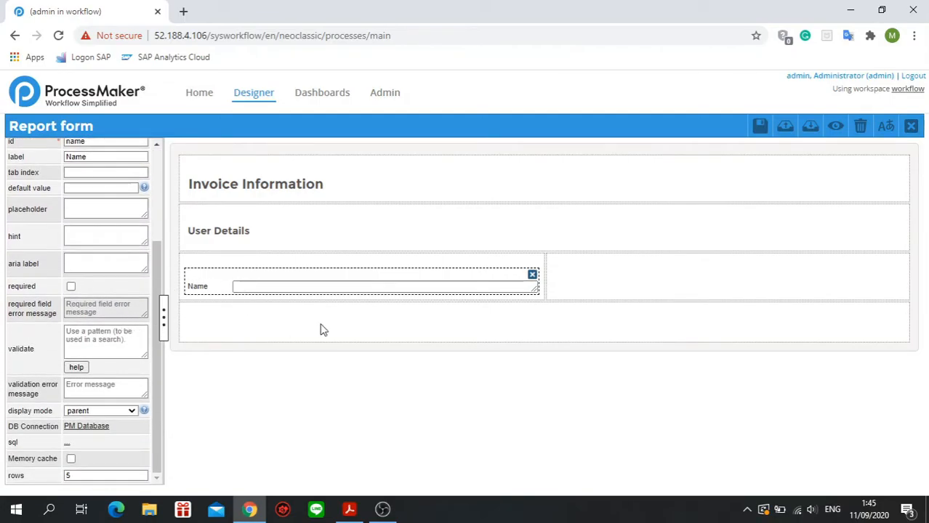
{"action": "left_click", "coordinate": [757, 127]}
{"action": "left_click", "coordinate": [501, 328]}
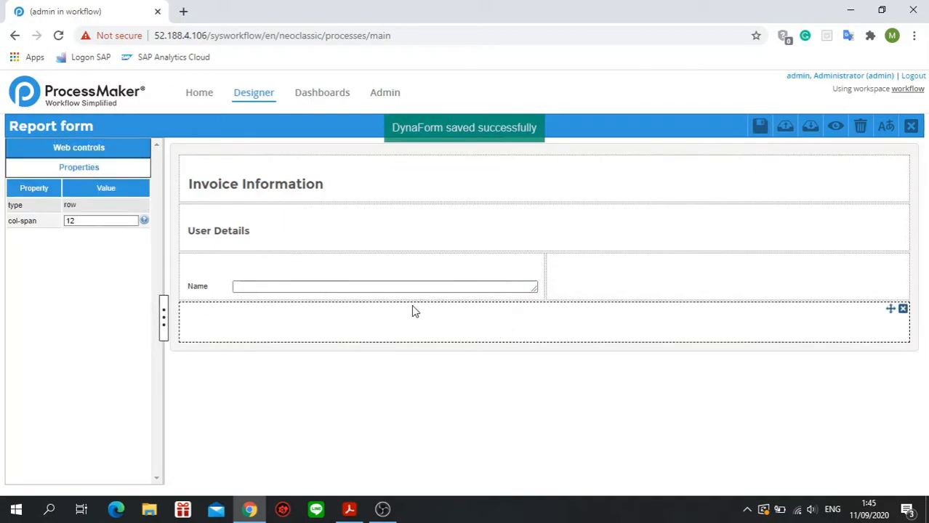
Examine the Name textarea's properties, including its database connection setting and its SQL query editor.
{"action": "left_click", "coordinate": [490, 280]}
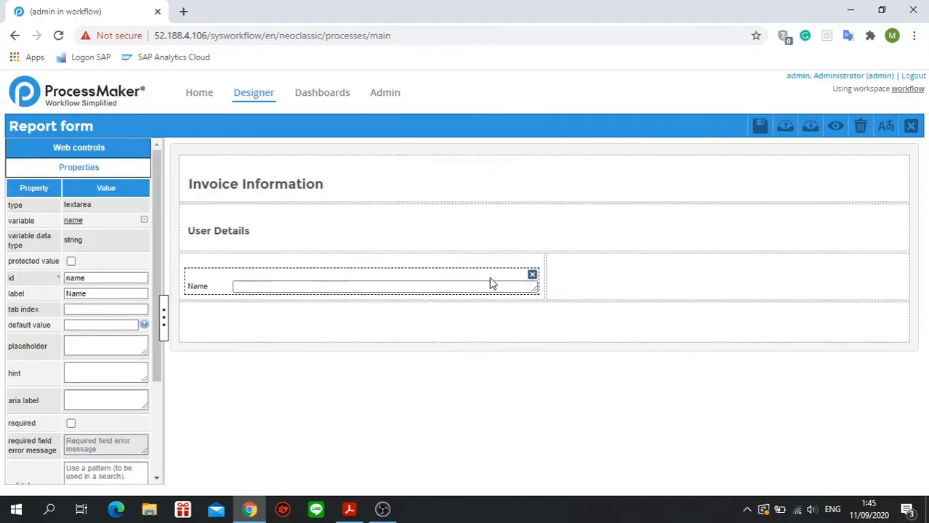
{"action": "scroll", "coordinate": [90, 352], "scroll_direction": "down", "scroll_amount": 2}
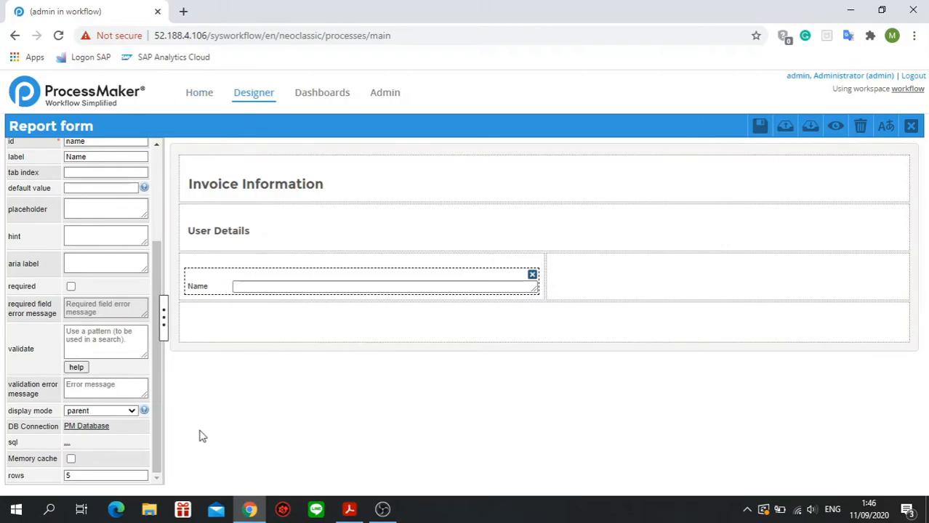
{"action": "left_click", "coordinate": [66, 445]}
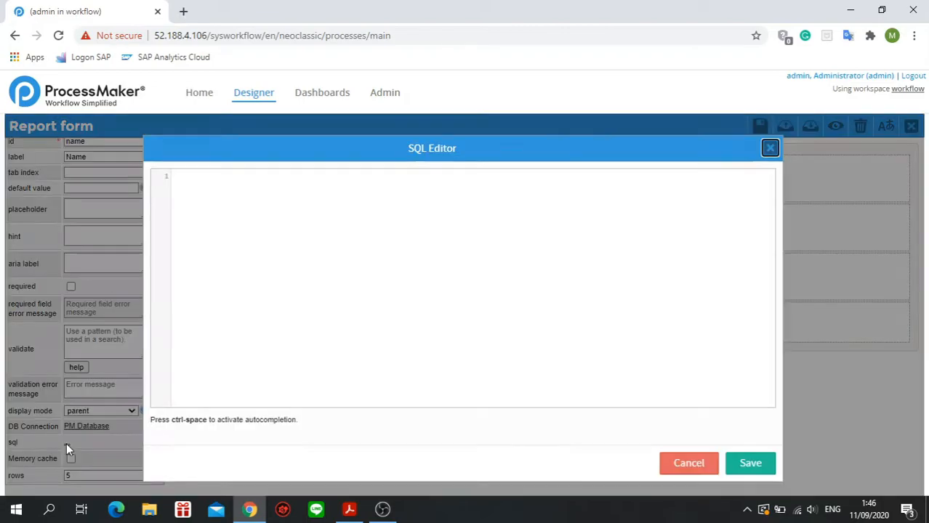
{"action": "left_click", "coordinate": [771, 149]}
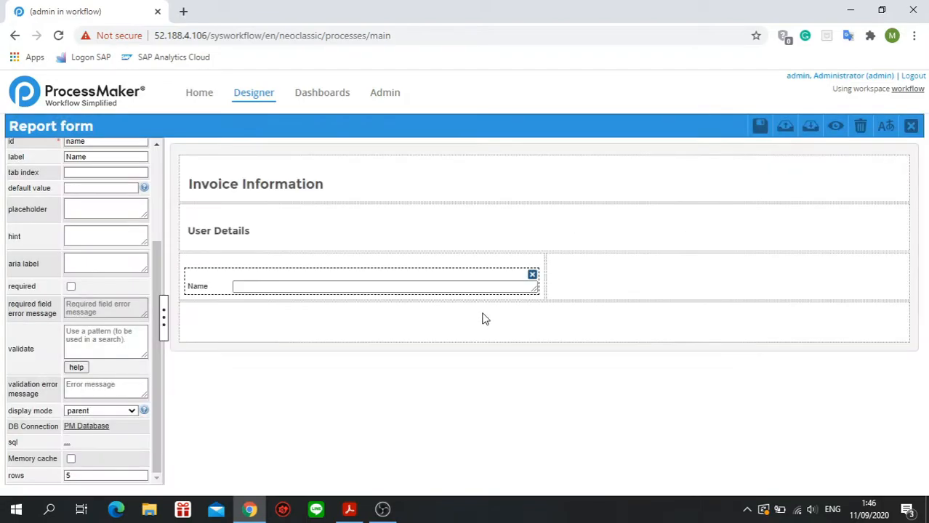
{"action": "left_click", "coordinate": [483, 317]}
{"action": "left_click", "coordinate": [623, 289]}
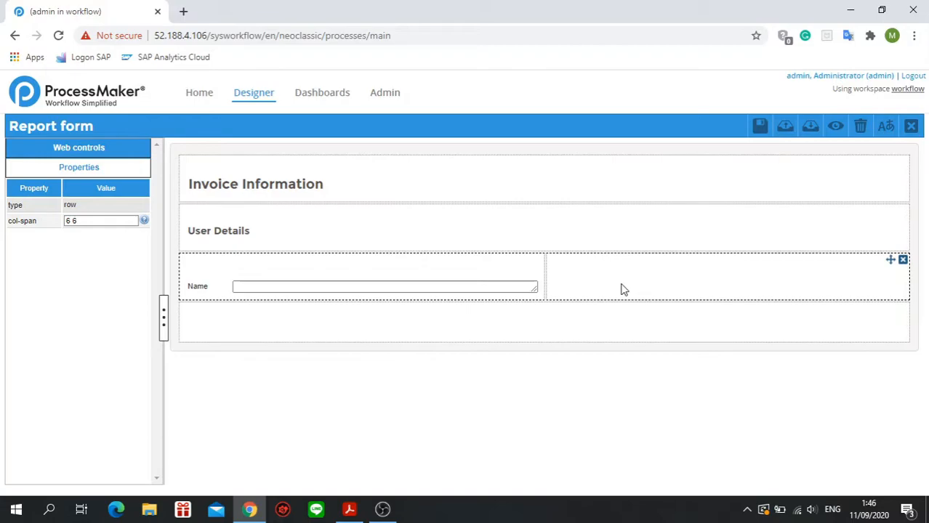
{"action": "left_click", "coordinate": [474, 334]}
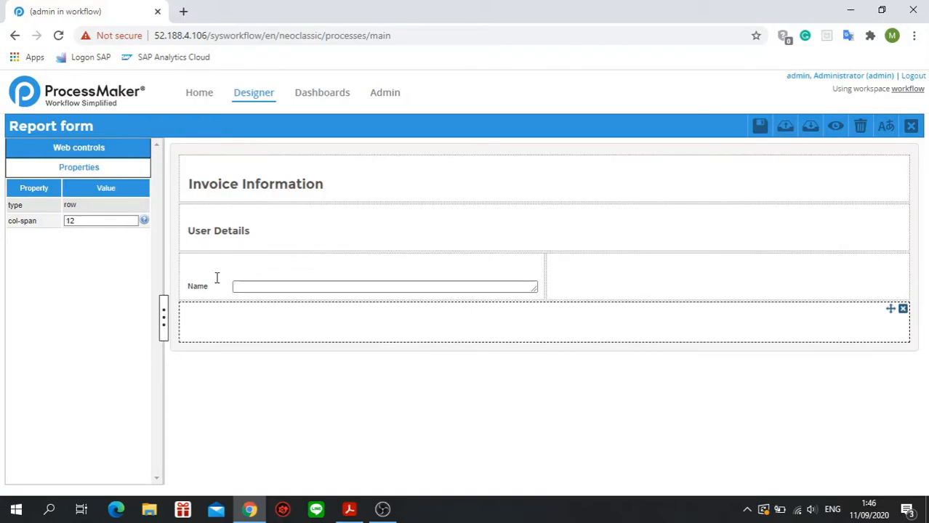
{"action": "left_click", "coordinate": [525, 274]}
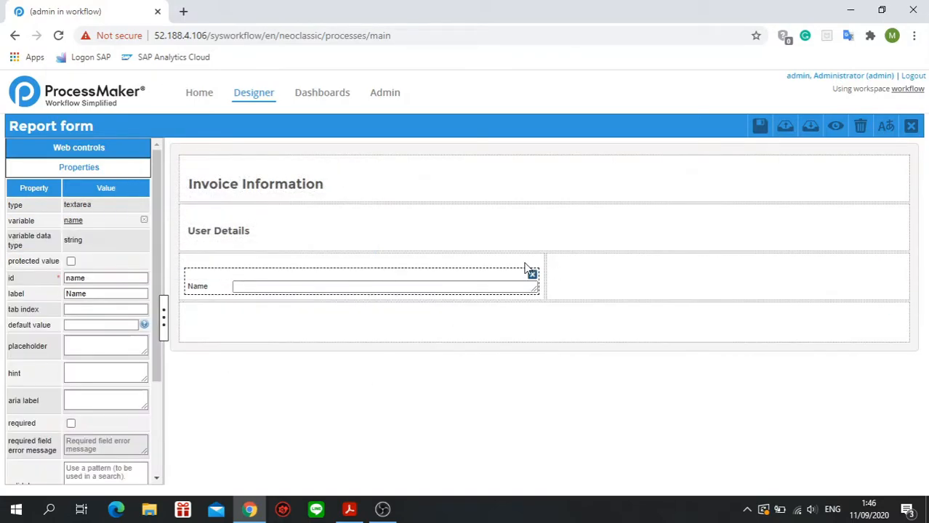
{"action": "scroll", "coordinate": [101, 411], "scroll_direction": "down", "scroll_amount": 2}
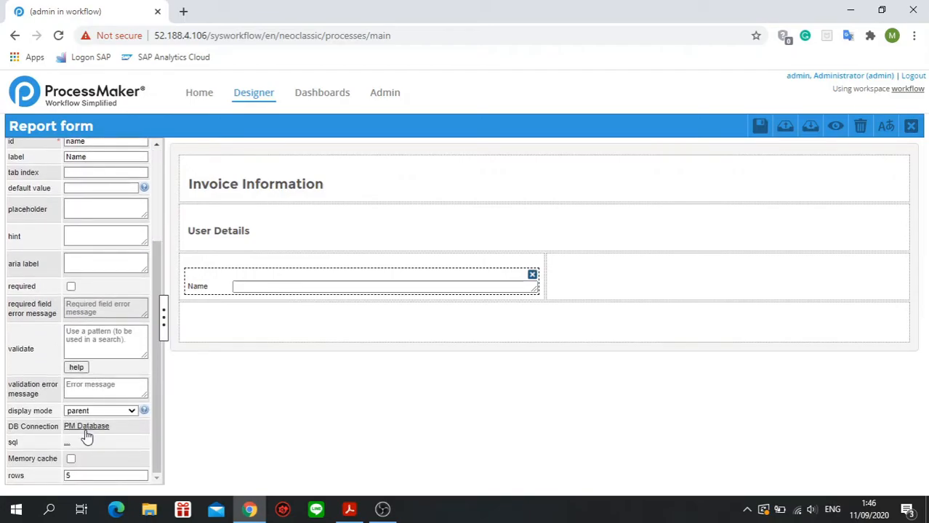
Add a textarea in the second column beside Name, link it to the existing variable emailAddress and save the form.
{"action": "left_click", "coordinate": [612, 286]}
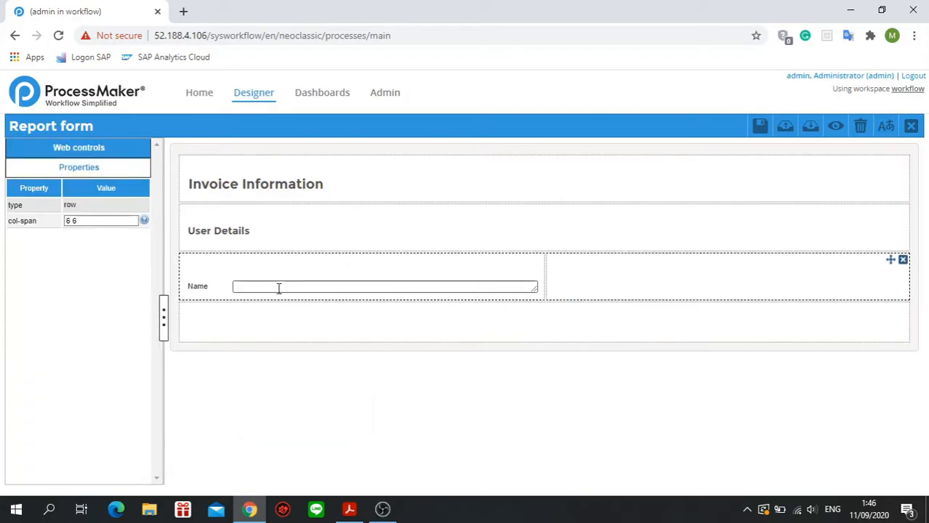
{"action": "left_click", "coordinate": [80, 149]}
{"action": "left_click_drag", "start_coordinate": [80, 190], "coordinate": [630, 276]}
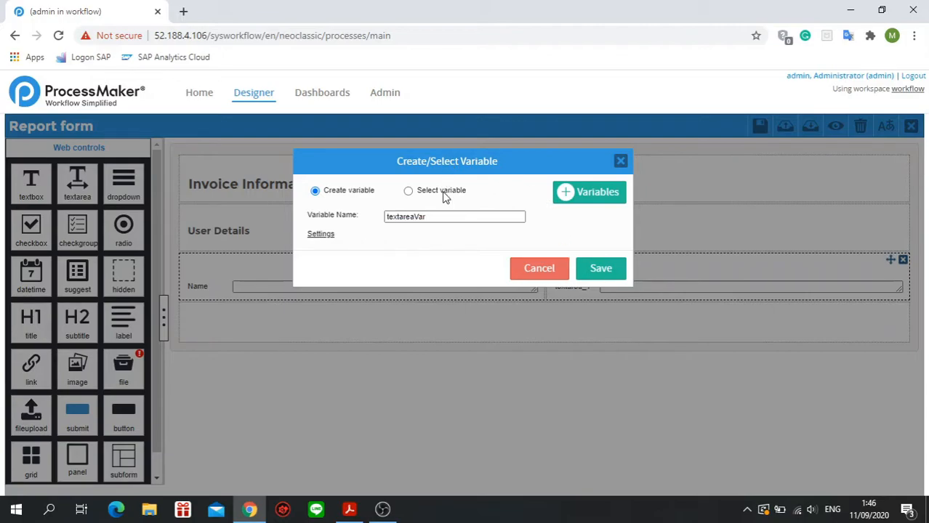
{"action": "left_click", "coordinate": [444, 194]}
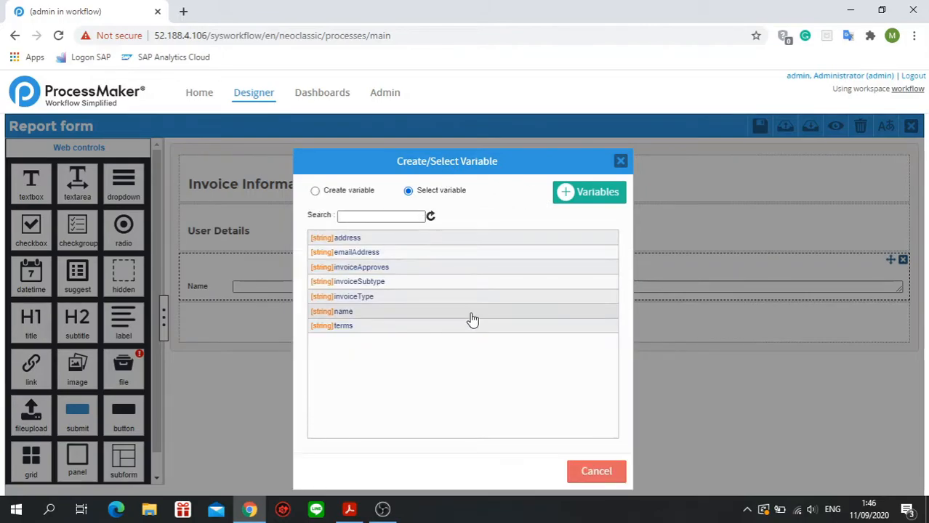
{"action": "left_click", "coordinate": [410, 254]}
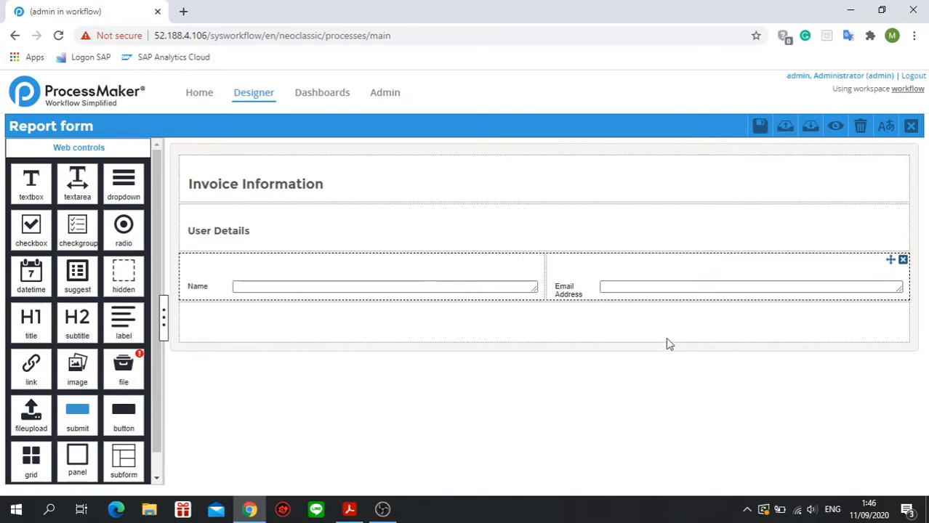
{"action": "left_click", "coordinate": [593, 286]}
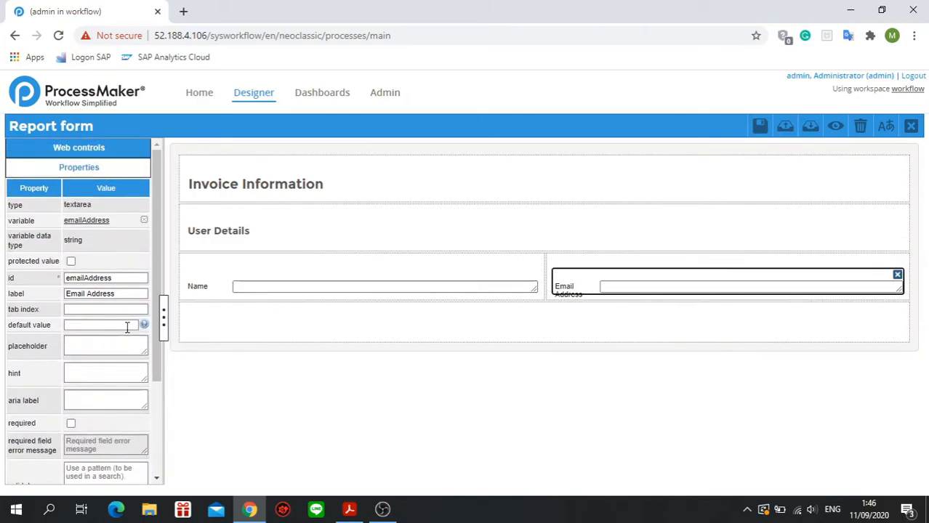
{"action": "left_click", "coordinate": [758, 125]}
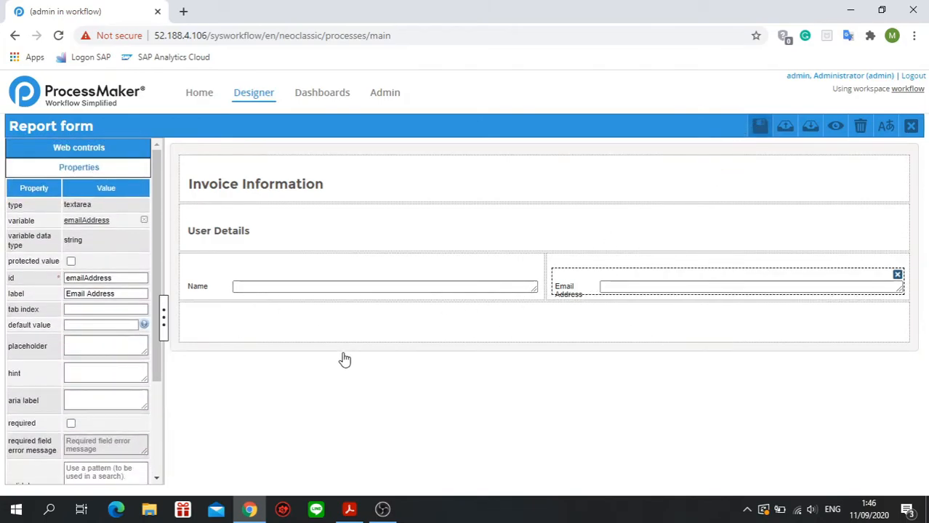
Add a full-width textarea in the row below Name, link it to the existing variable address and save the form.
{"action": "left_click", "coordinate": [304, 318]}
{"action": "left_click", "coordinate": [137, 153]}
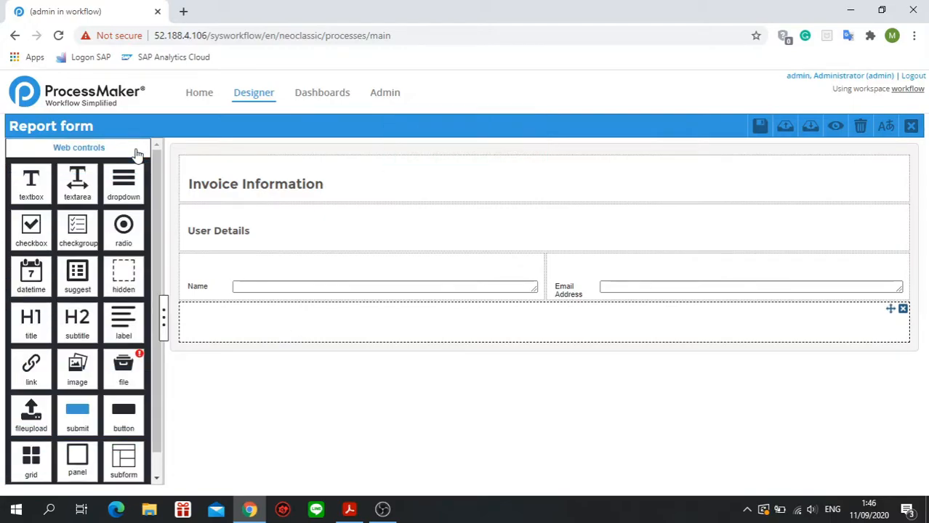
{"action": "left_click_drag", "start_coordinate": [77, 187], "coordinate": [230, 339]}
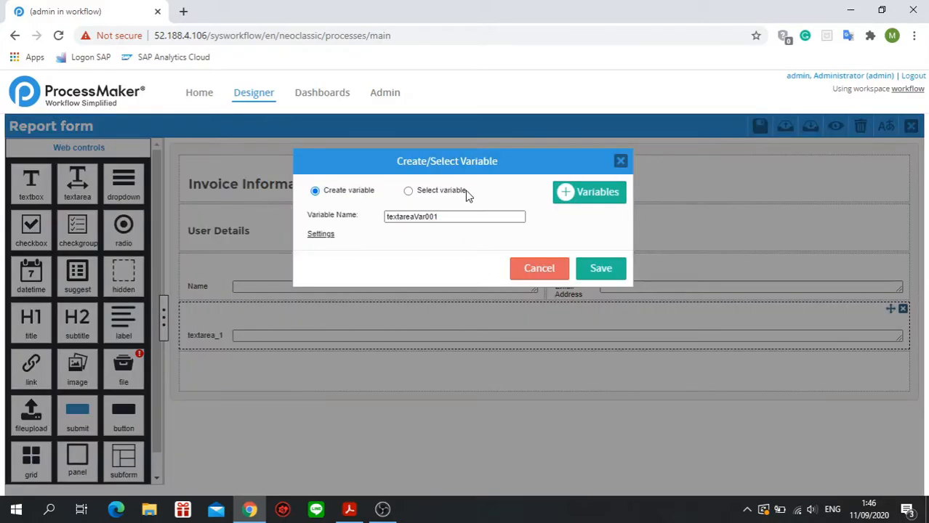
{"action": "left_click", "coordinate": [443, 191]}
{"action": "left_click", "coordinate": [383, 247]}
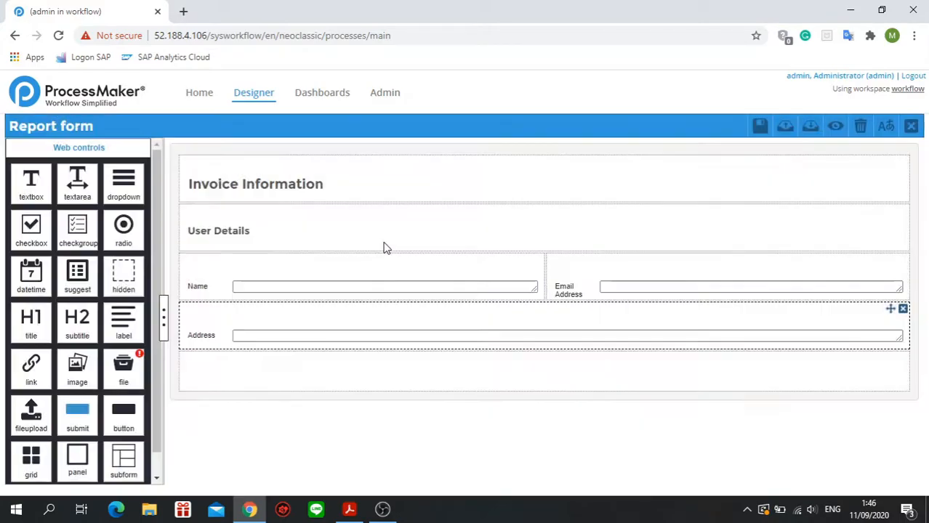
{"action": "left_click", "coordinate": [305, 388]}
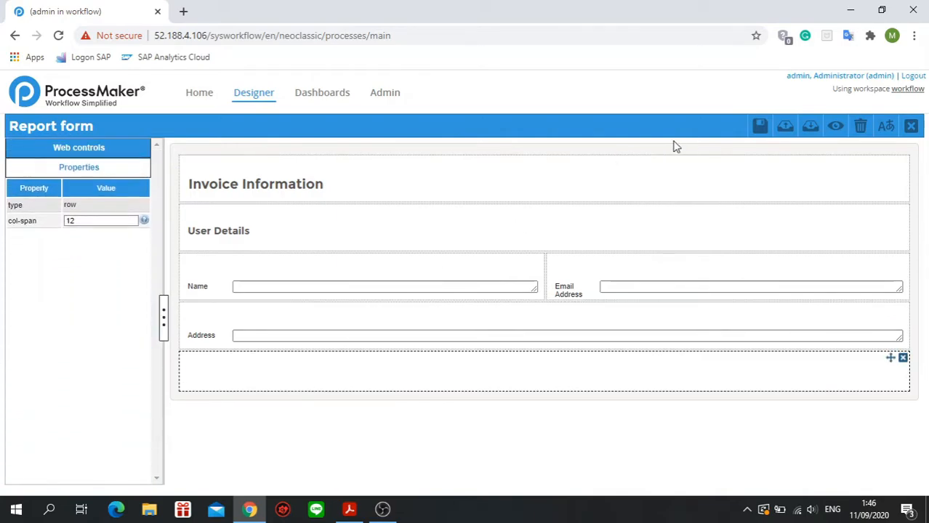
{"action": "left_click", "coordinate": [759, 126]}
Add a subtitle control in the empty row under Address and label it "Invoice Details".
{"action": "left_click", "coordinate": [134, 152]}
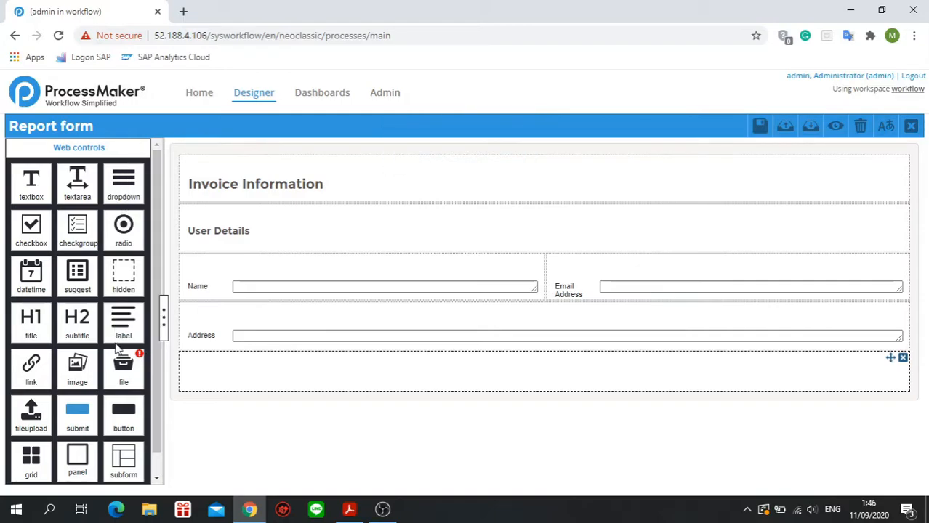
{"action": "left_click_drag", "start_coordinate": [78, 320], "coordinate": [220, 361]}
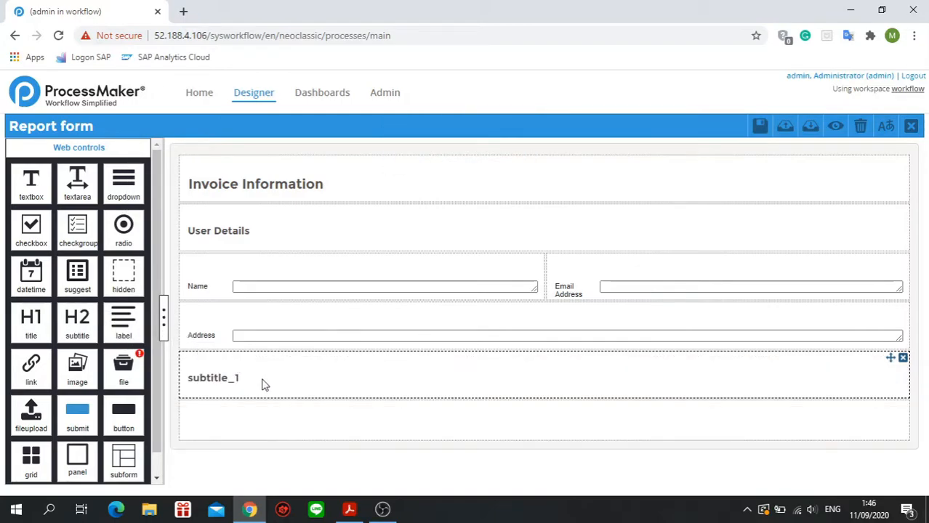
{"action": "left_click", "coordinate": [235, 380]}
{"action": "double_click", "coordinate": [83, 239]}
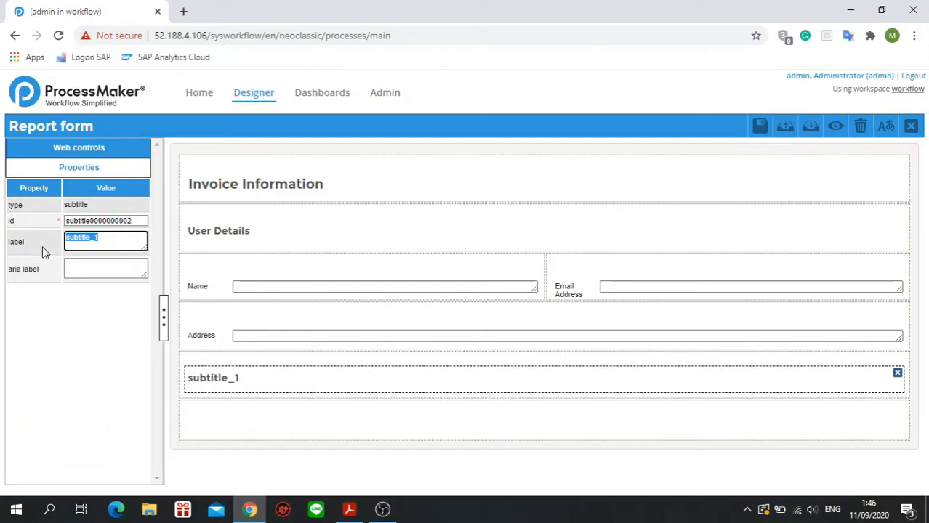
{"action": "type", "text": "Invoice Details"}
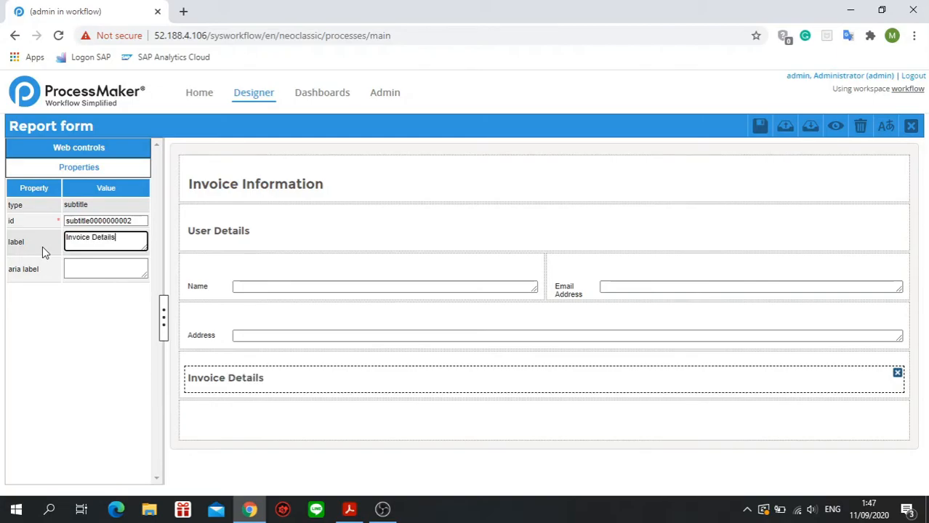
Split the empty row under Invoice Details into two equal columns with a col-span of 6 6.
{"action": "left_click", "coordinate": [249, 407]}
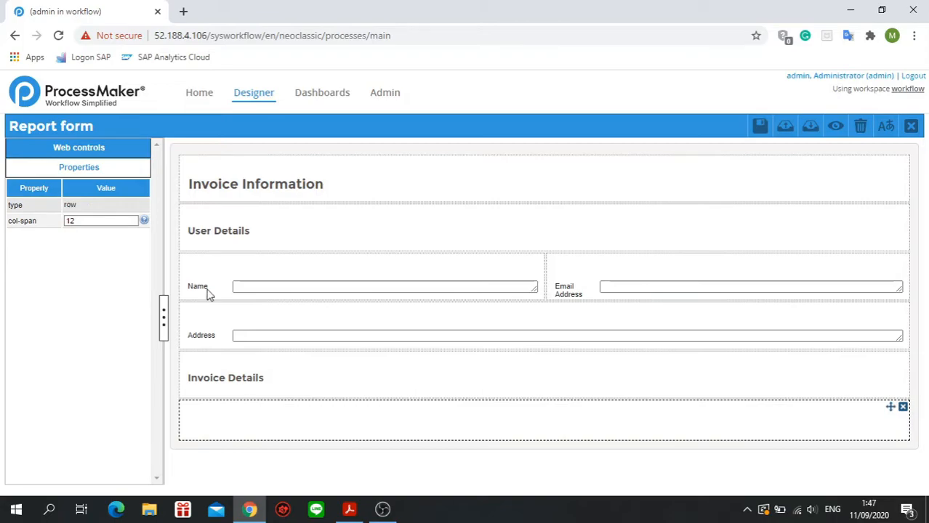
{"action": "left_click", "coordinate": [130, 148]}
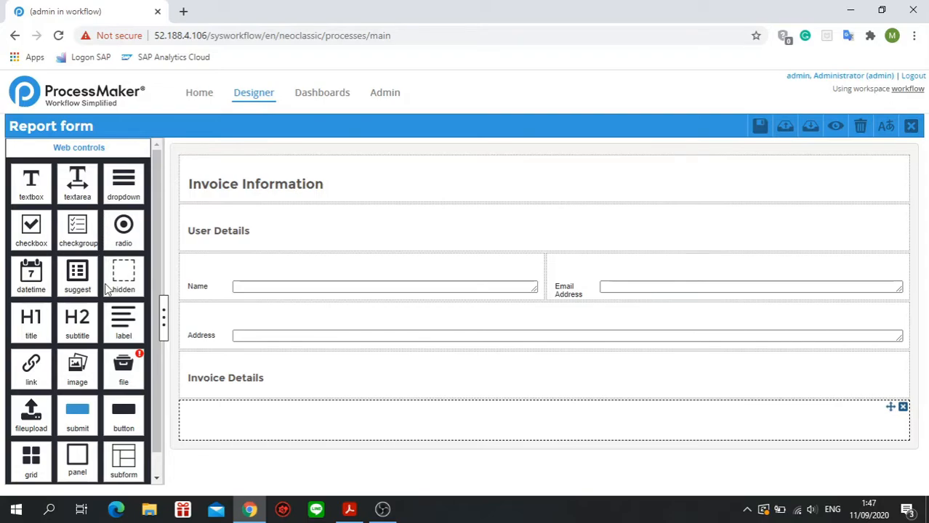
{"action": "mouse_move", "coordinate": [112, 189]}
{"action": "left_mouse_down"}
{"action": "mouse_move", "coordinate": [222, 415]}
{"action": "mouse_move", "coordinate": [142, 185]}
{"action": "mouse_move", "coordinate": [125, 179]}
{"action": "left_mouse_up"}
{"action": "left_click", "coordinate": [204, 423]}
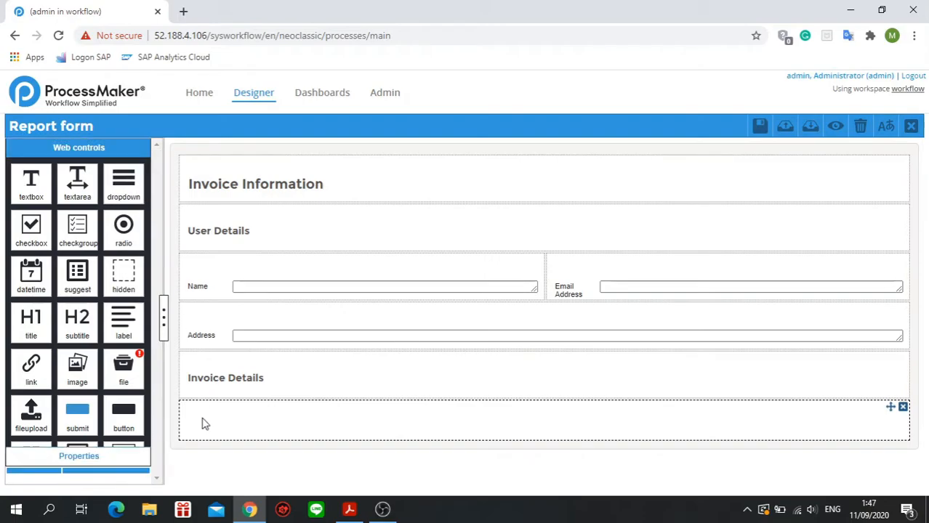
{"action": "left_click_drag", "start_coordinate": [104, 220], "coordinate": [58, 225]}
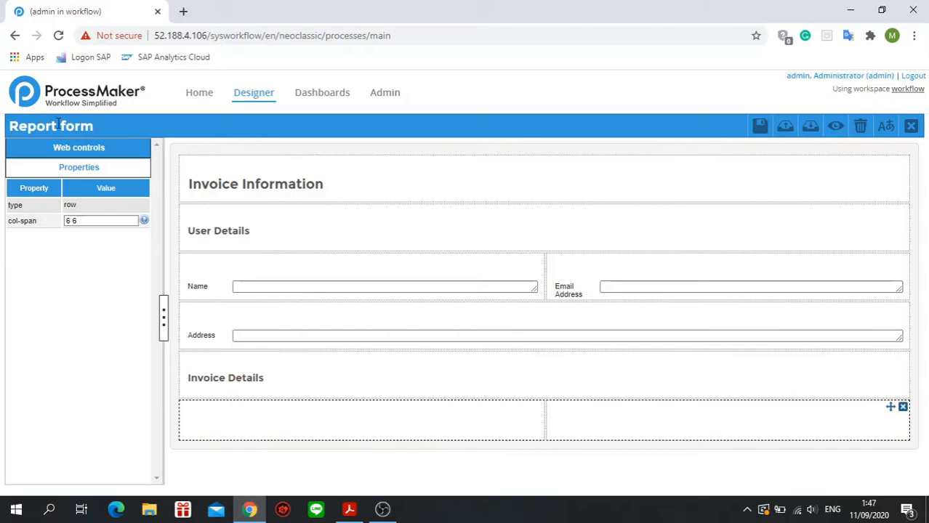
{"action": "left_click", "coordinate": [77, 147]}
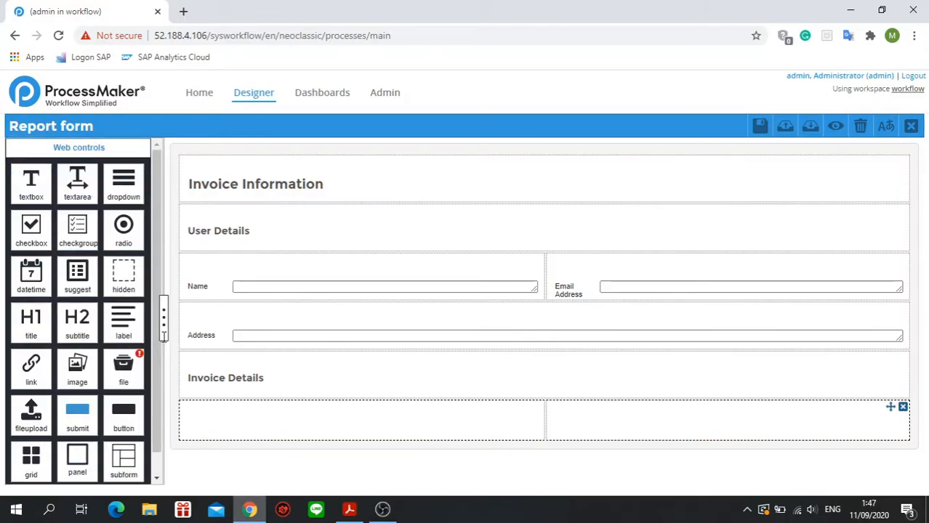
Add a dropdown in the first column under Invoice Details, link it to the existing variable invoiceType and save the form.
{"action": "left_click_drag", "start_coordinate": [122, 181], "coordinate": [281, 420]}
{"action": "triple_click", "coordinate": [455, 186]}
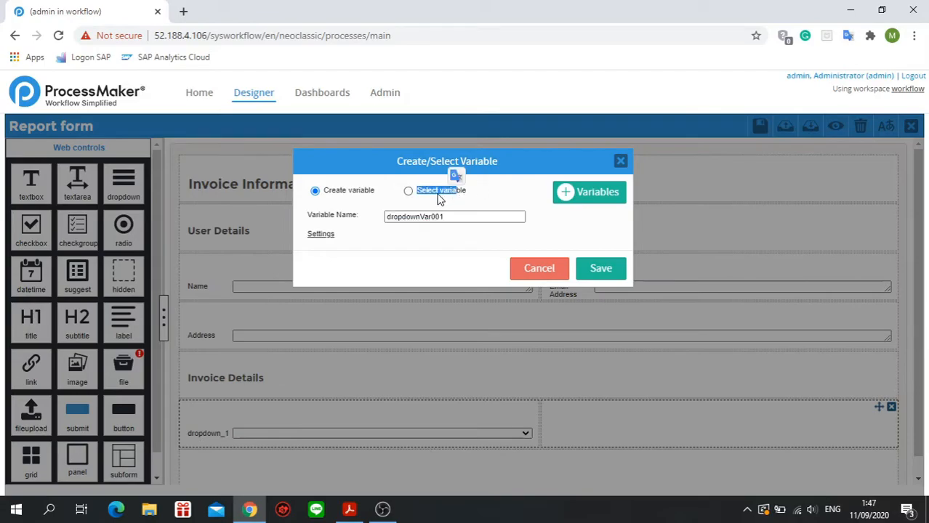
{"action": "left_click", "coordinate": [407, 190]}
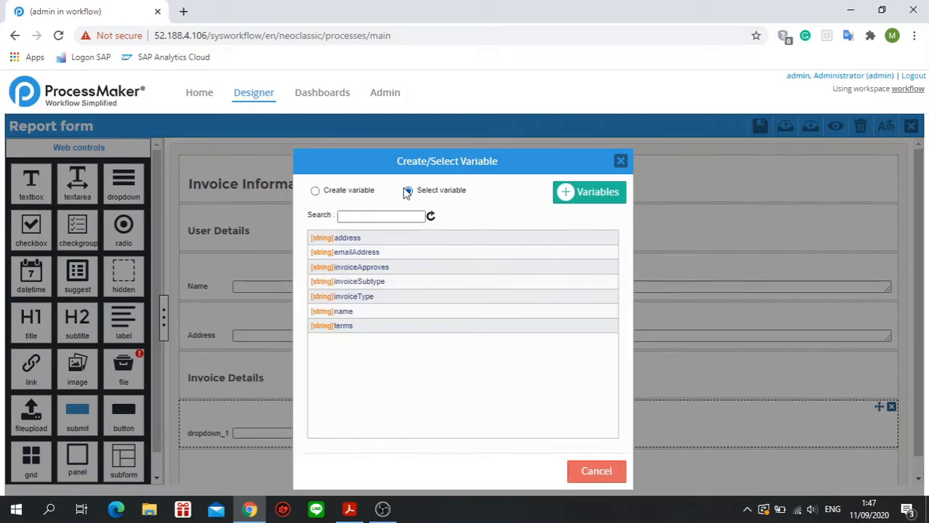
{"action": "left_click", "coordinate": [375, 298]}
{"action": "left_click", "coordinate": [502, 428]}
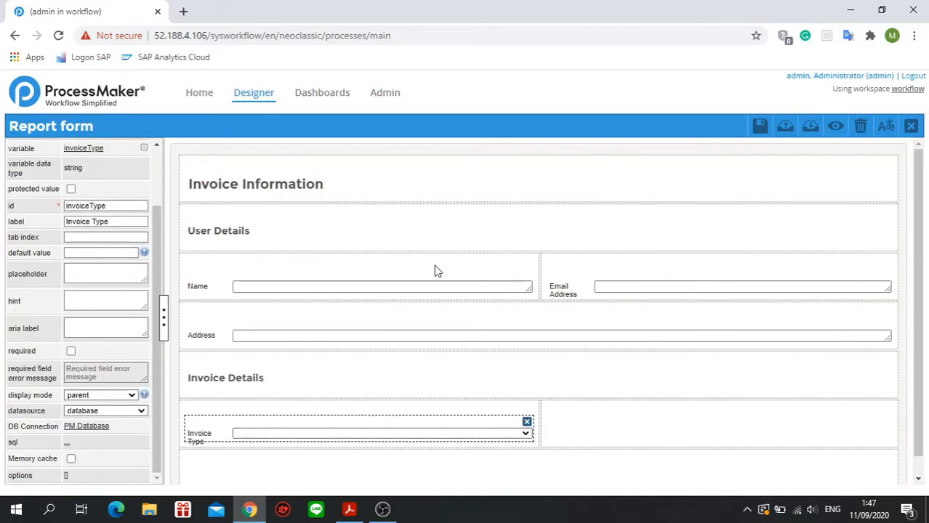
{"action": "left_click", "coordinate": [759, 126]}
Enter a sample person's name as the default value of the Name textarea.
{"action": "scroll", "coordinate": [148, 345], "scroll_direction": "up", "scroll_amount": 2}
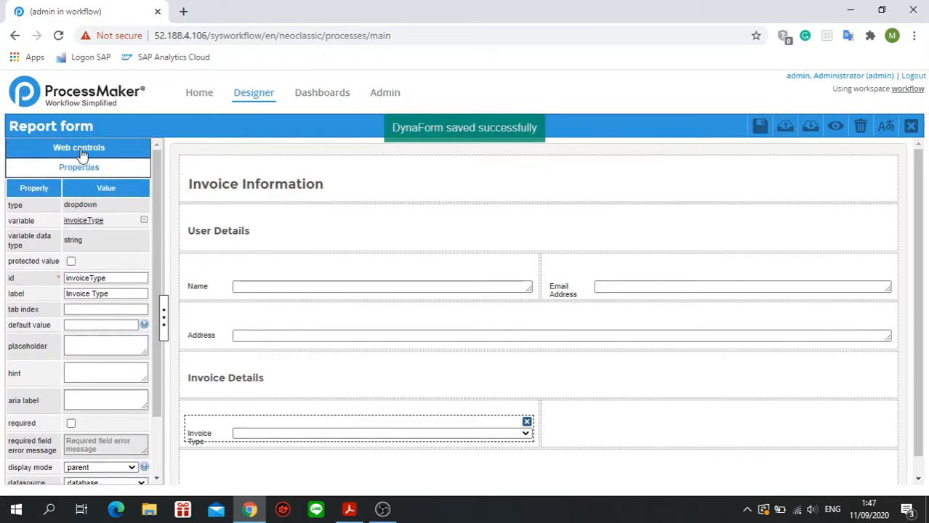
{"action": "left_click", "coordinate": [353, 285]}
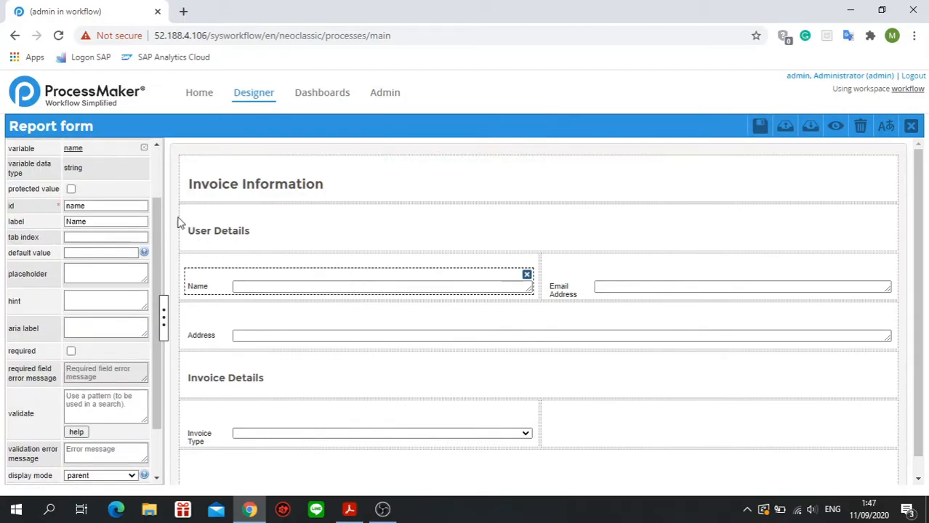
{"action": "left_click", "coordinate": [90, 251]}
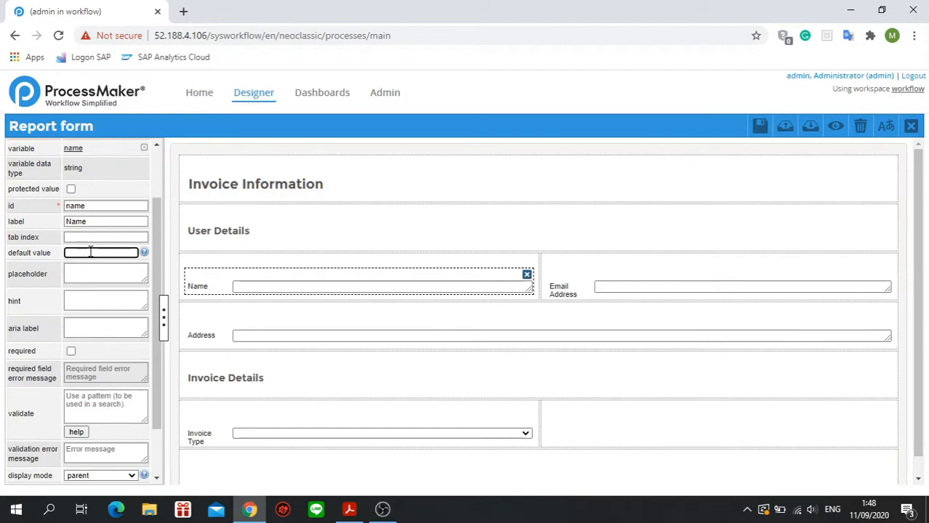
{"action": "left_click", "coordinate": [236, 287]}
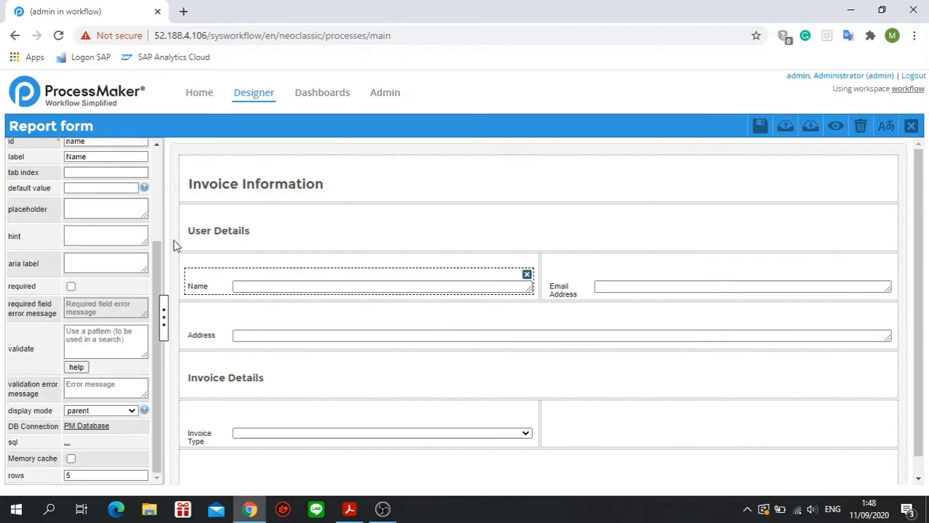
{"action": "left_click", "coordinate": [114, 209]}
{"action": "left_click", "coordinate": [106, 303]}
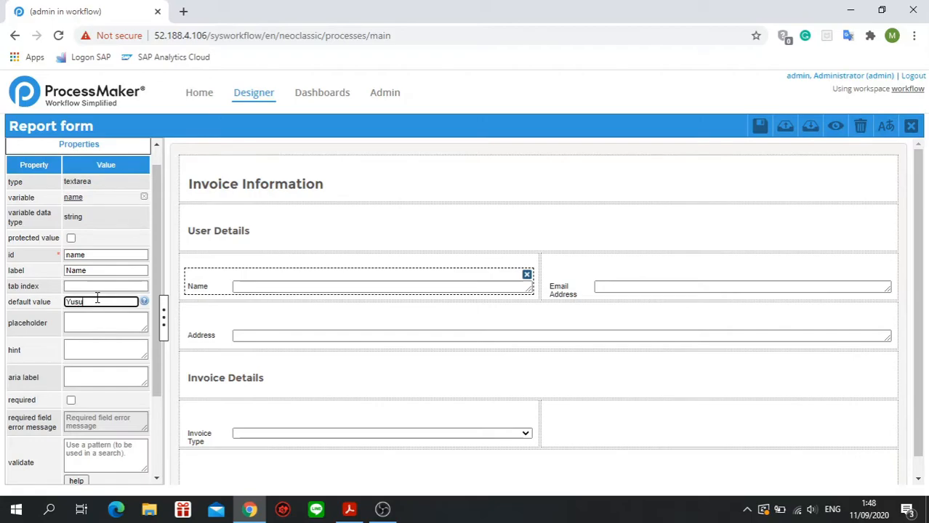
{"action": "left_click", "coordinate": [494, 174]}
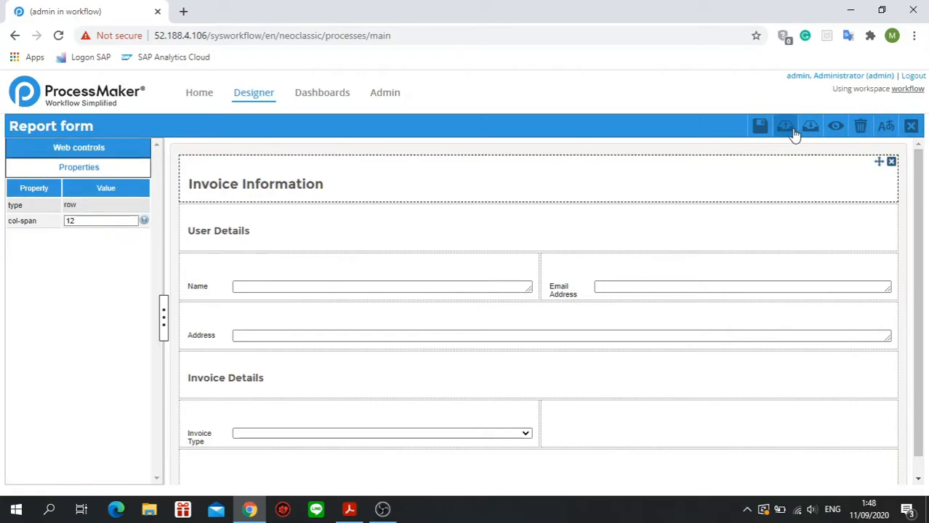
Preview the form to check the default value in the Name field, and close the preview.
{"action": "left_click", "coordinate": [836, 126]}
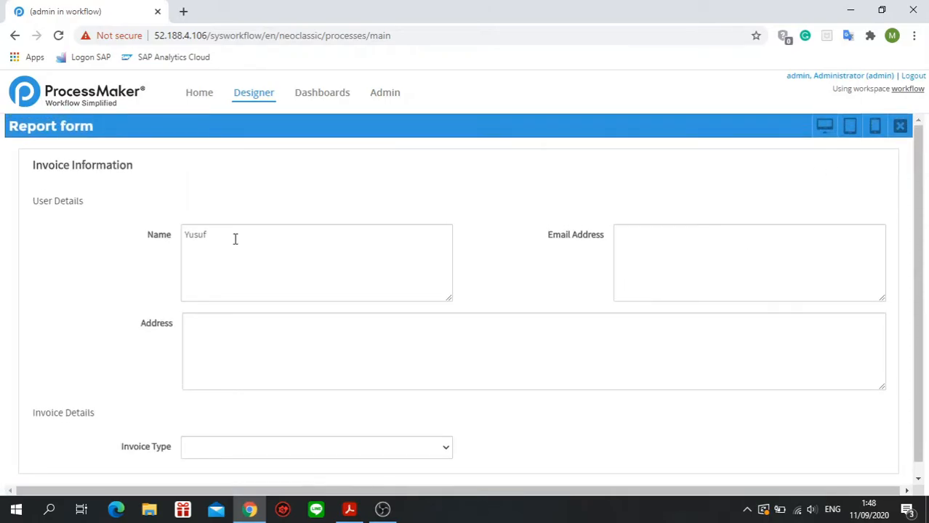
{"action": "left_click", "coordinate": [241, 235]}
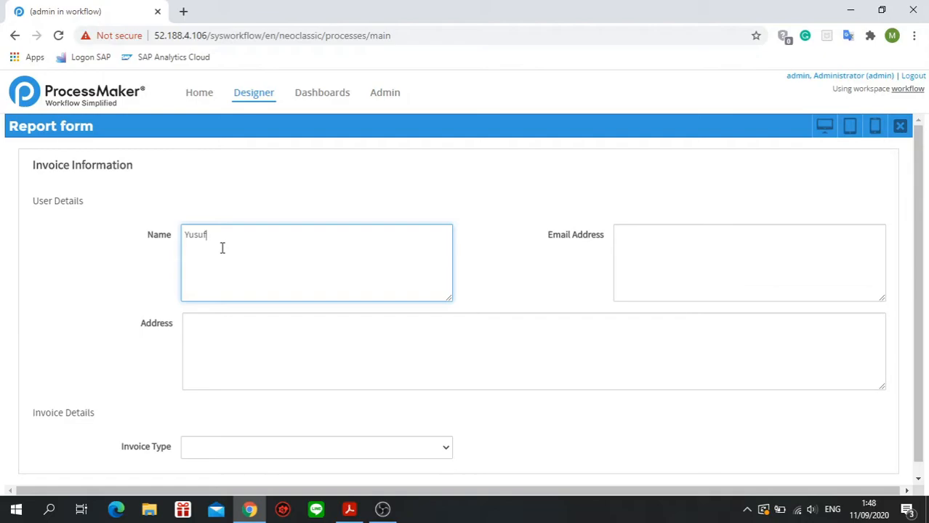
{"action": "left_click", "coordinate": [900, 127]}
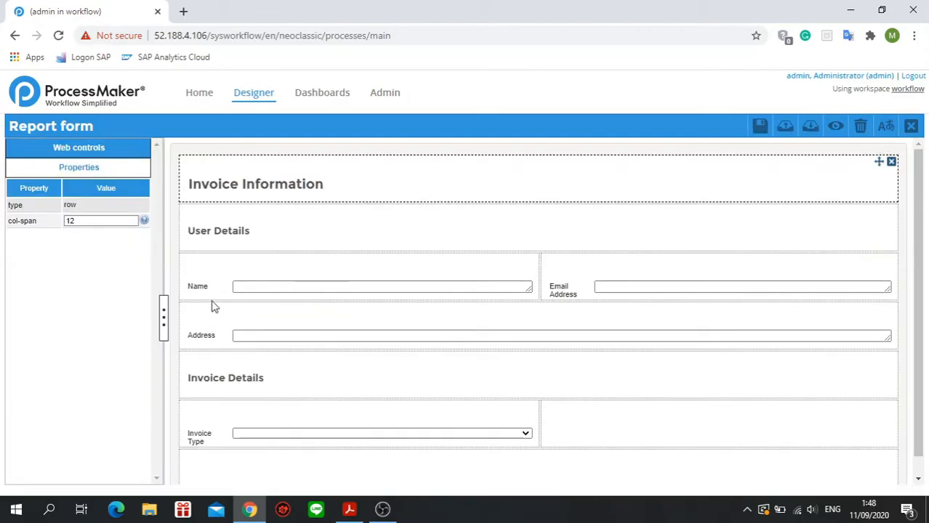
Clear the default value of the Name textarea and save the form.
{"action": "left_click", "coordinate": [221, 269]}
{"action": "left_click", "coordinate": [118, 148]}
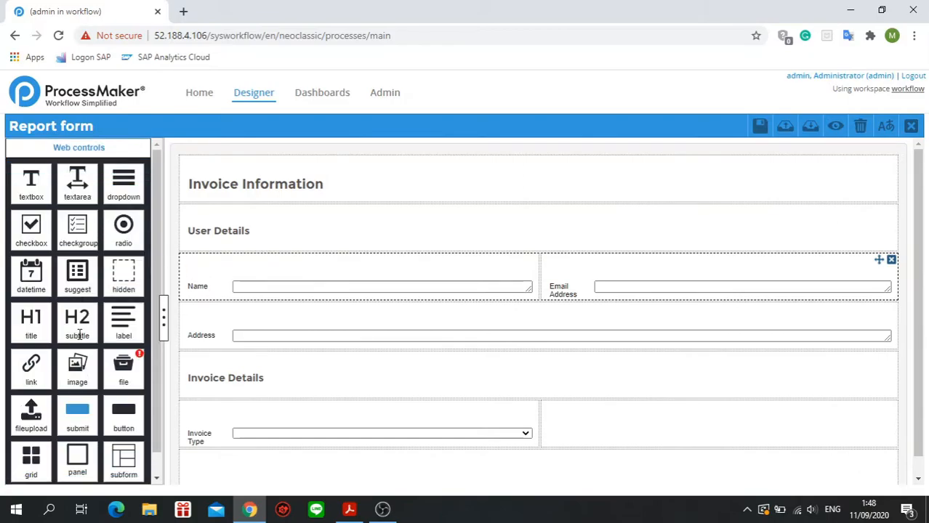
{"action": "left_click", "coordinate": [216, 282]}
{"action": "double_click", "coordinate": [120, 241]}
{"action": "key", "text": "BackSpace"}
{"action": "left_click", "coordinate": [636, 110]}
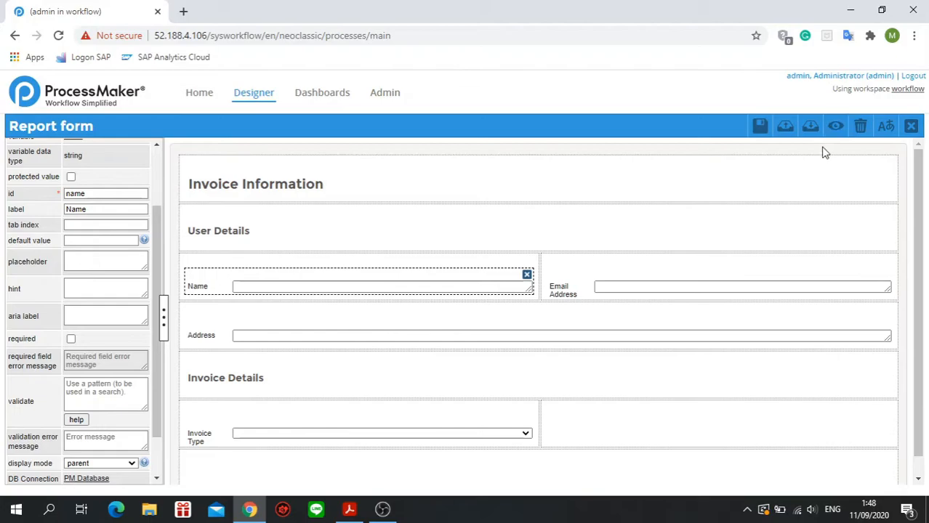
{"action": "left_click", "coordinate": [758, 124]}
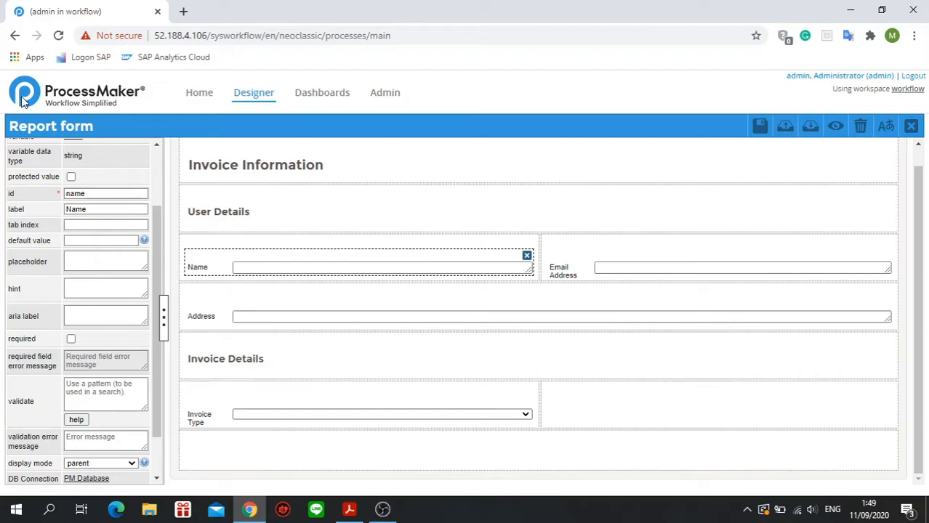
Add a datetime control in the column beside Invoice Type and link it to the existing variable invoiceDate.
{"action": "scroll", "coordinate": [472, 347], "scroll_direction": "up", "scroll_amount": 1}
{"action": "scroll", "coordinate": [127, 210], "scroll_direction": "up", "scroll_amount": 5}
{"action": "left_click", "coordinate": [119, 148]}
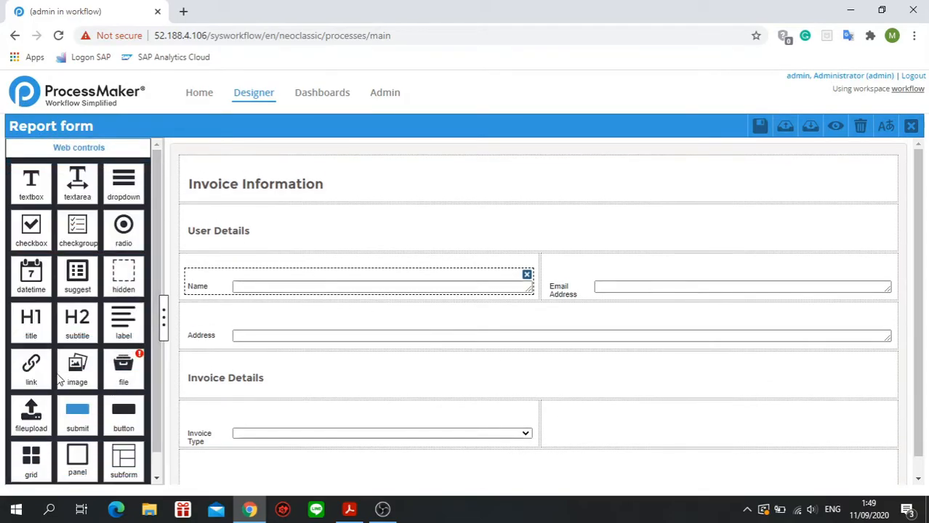
{"action": "left_click_drag", "start_coordinate": [31, 278], "coordinate": [619, 438]}
{"action": "left_click", "coordinate": [444, 192]}
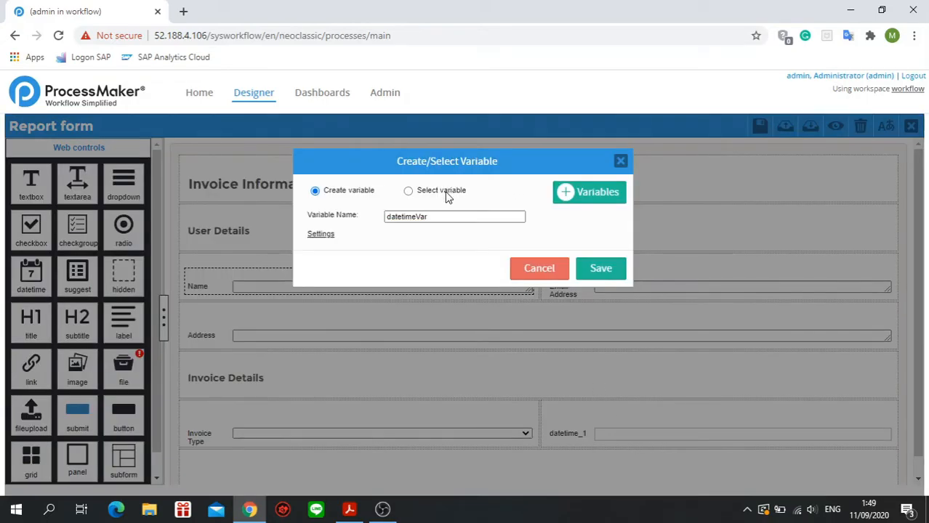
{"action": "left_click", "coordinate": [392, 239]}
{"action": "left_click", "coordinate": [391, 239]}
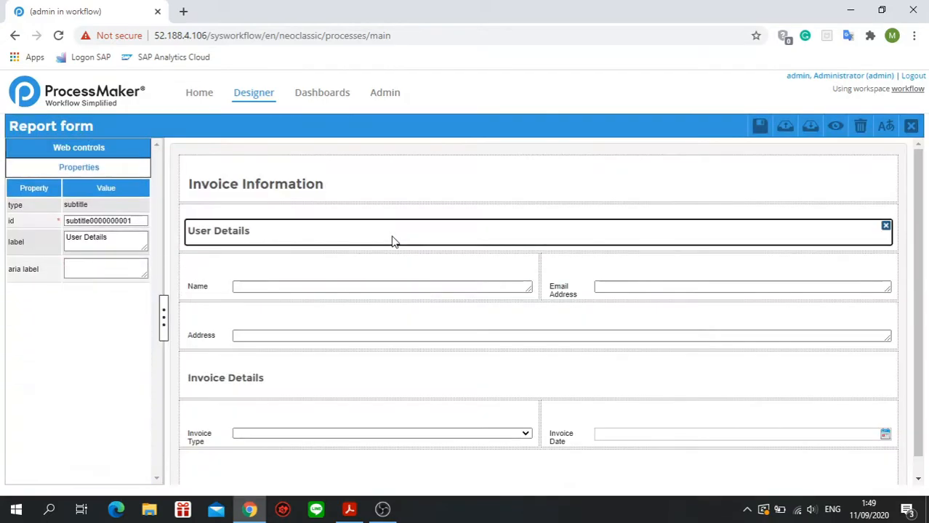
{"action": "left_click", "coordinate": [600, 429]}
Split the empty row under Invoice Type into two equal columns with a col-span of 6 6.
{"action": "scroll", "coordinate": [385, 350], "scroll_direction": "down", "scroll_amount": 1}
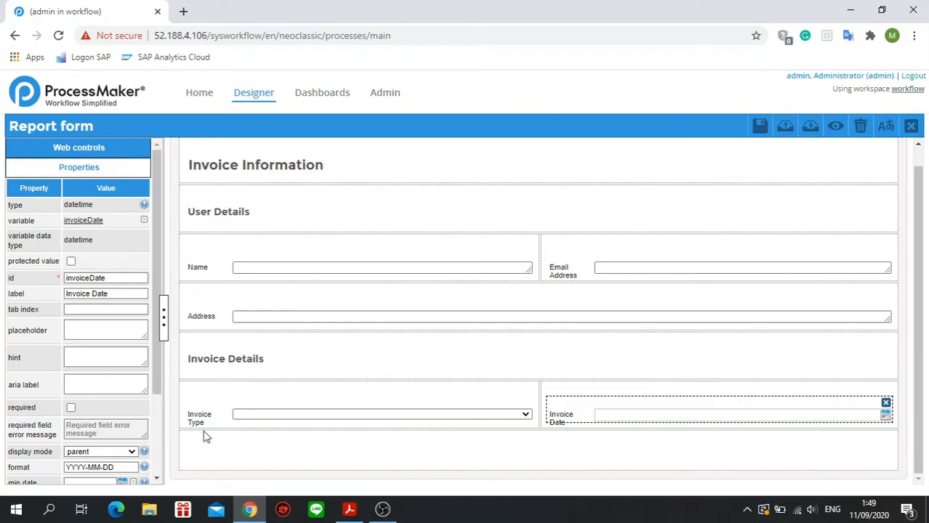
{"action": "left_click", "coordinate": [222, 447]}
{"action": "left_click", "coordinate": [117, 221]}
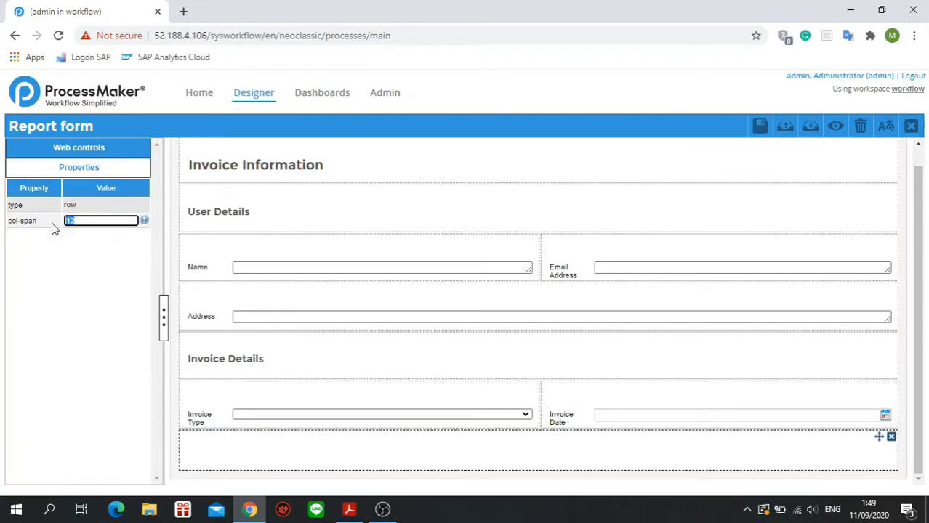
{"action": "left_click", "coordinate": [100, 148]}
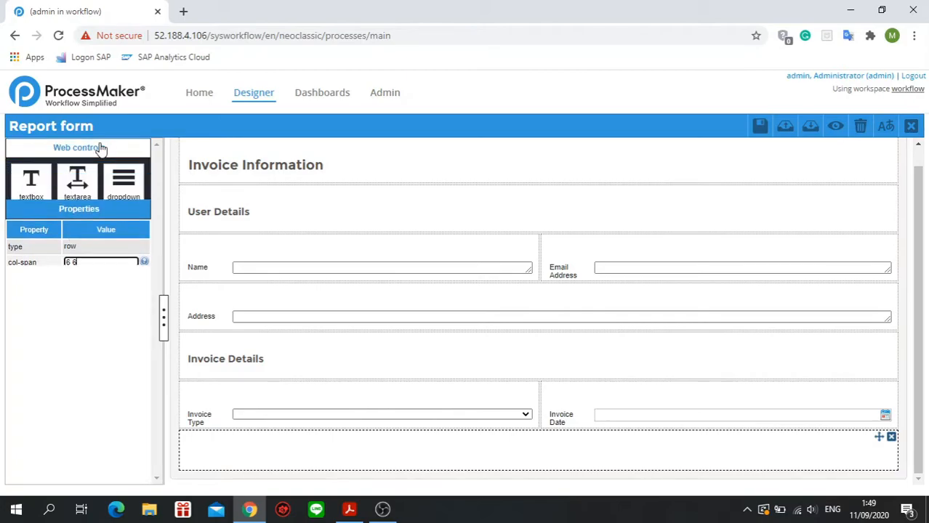
{"action": "left_click", "coordinate": [128, 150]}
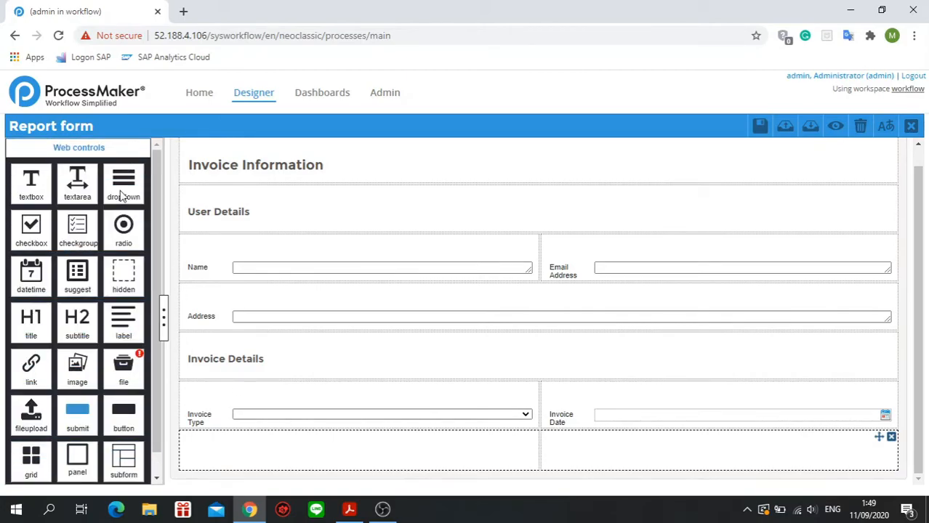
Add a dropdown in the first column under Invoice Type and link it to the existing variable invoiceSubtype.
{"action": "left_click_drag", "start_coordinate": [126, 197], "coordinate": [254, 465]}
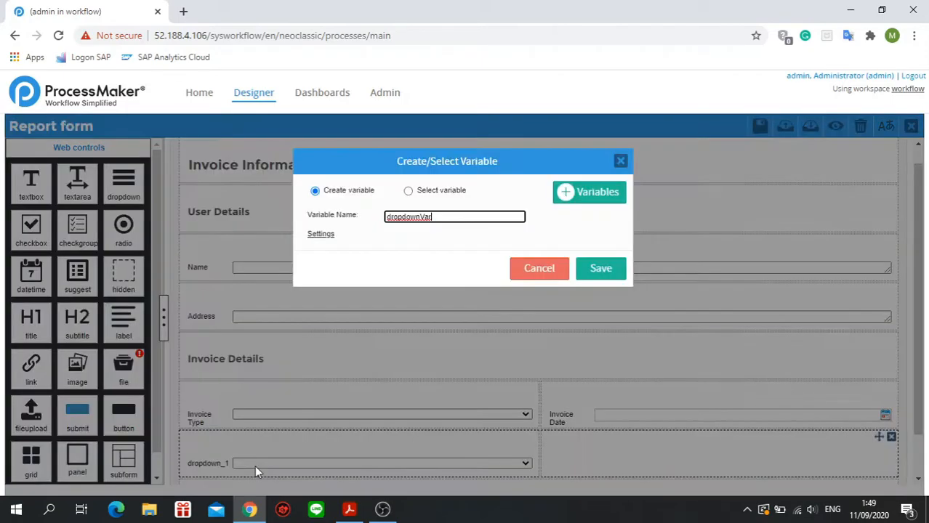
{"action": "left_click", "coordinate": [416, 189]}
{"action": "left_click", "coordinate": [412, 192]}
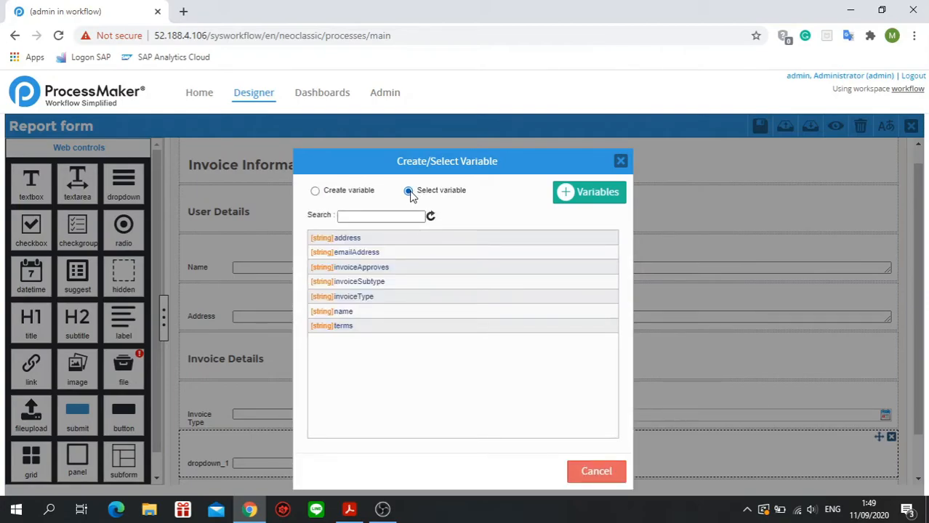
{"action": "left_click", "coordinate": [353, 281]}
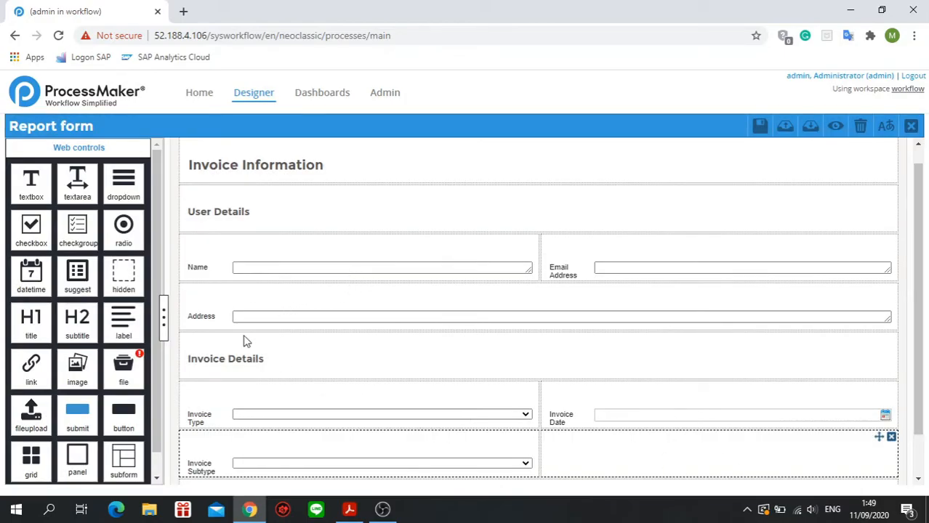
Add a radio control in the column beside Invoice Subtype and link it to the existing variable terms.
{"action": "left_click_drag", "start_coordinate": [129, 227], "coordinate": [579, 454]}
{"action": "left_click", "coordinate": [434, 191]}
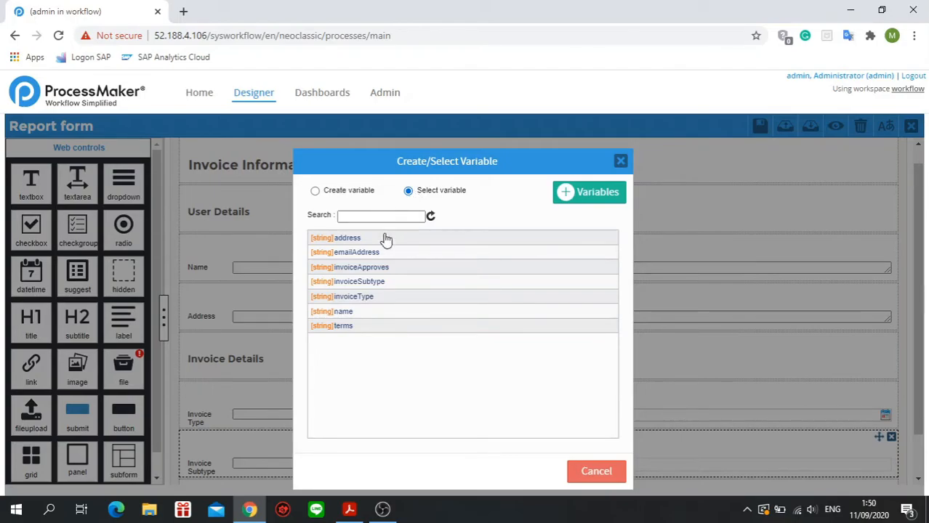
{"action": "left_click", "coordinate": [369, 326]}
{"action": "scroll", "coordinate": [678, 378], "scroll_direction": "down", "scroll_amount": 2}
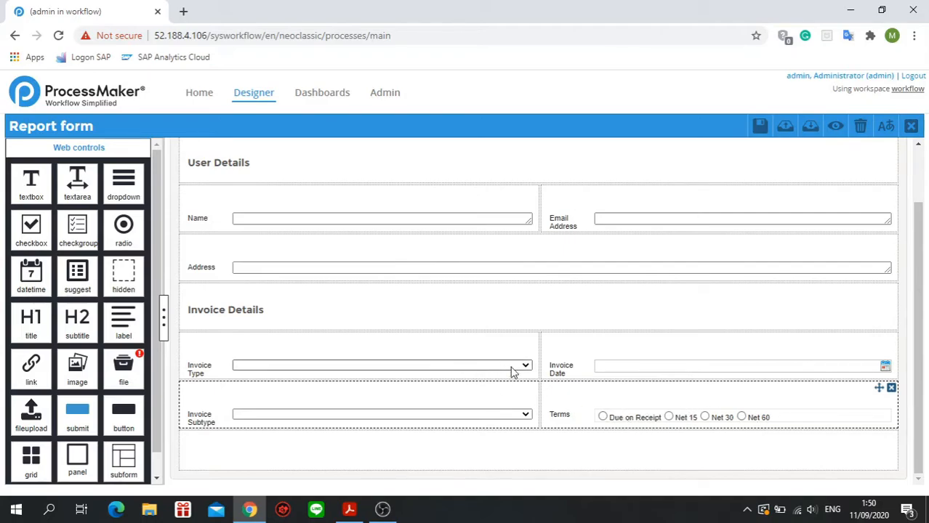
Preview the form and examine the option lists of the Invoice Type and Invoice Subtype dropdowns.
{"action": "left_click", "coordinate": [223, 367]}
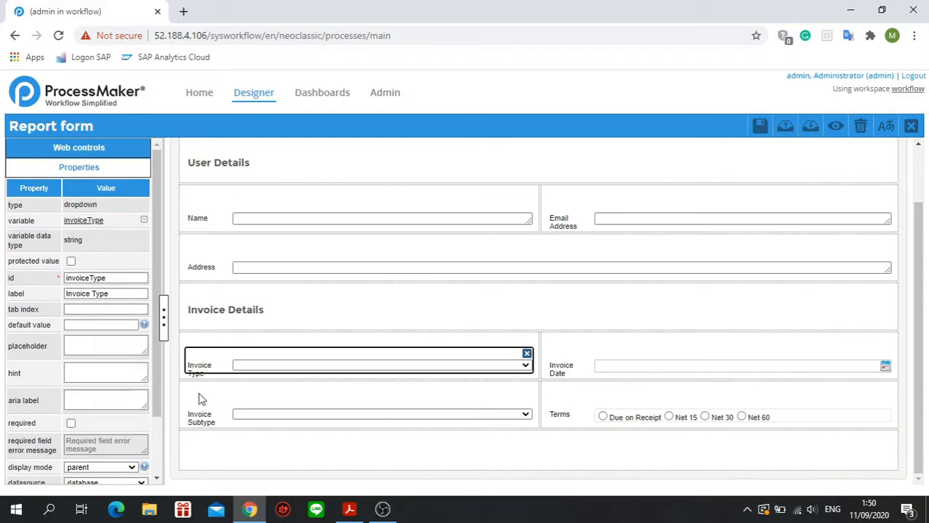
{"action": "left_click", "coordinate": [840, 127]}
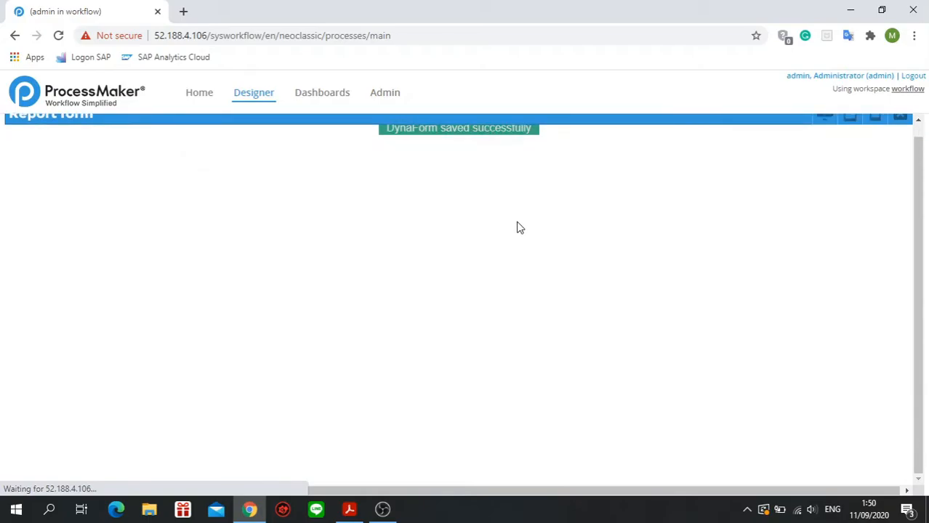
{"action": "scroll", "coordinate": [516, 229], "scroll_direction": "down", "scroll_amount": 2}
{"action": "left_click", "coordinate": [428, 362]}
{"action": "left_click", "coordinate": [431, 360]}
{"action": "left_click", "coordinate": [431, 360]}
{"action": "left_click", "coordinate": [436, 390]}
{"action": "left_click", "coordinate": [435, 389]}
{"action": "left_click", "coordinate": [448, 354]}
{"action": "left_click", "coordinate": [438, 357]}
{"action": "left_click", "coordinate": [435, 359]}
{"action": "left_click", "coordinate": [437, 358]}
{"action": "left_click", "coordinate": [438, 361]}
{"action": "left_click", "coordinate": [438, 360]}
{"action": "left_click", "coordinate": [438, 361]}
{"action": "left_click", "coordinate": [437, 360]}
{"action": "left_click", "coordinate": [438, 359]}
{"action": "left_click", "coordinate": [431, 392]}
{"action": "left_click", "coordinate": [431, 392]}
{"action": "left_click", "coordinate": [439, 364]}
{"action": "left_click", "coordinate": [438, 365]}
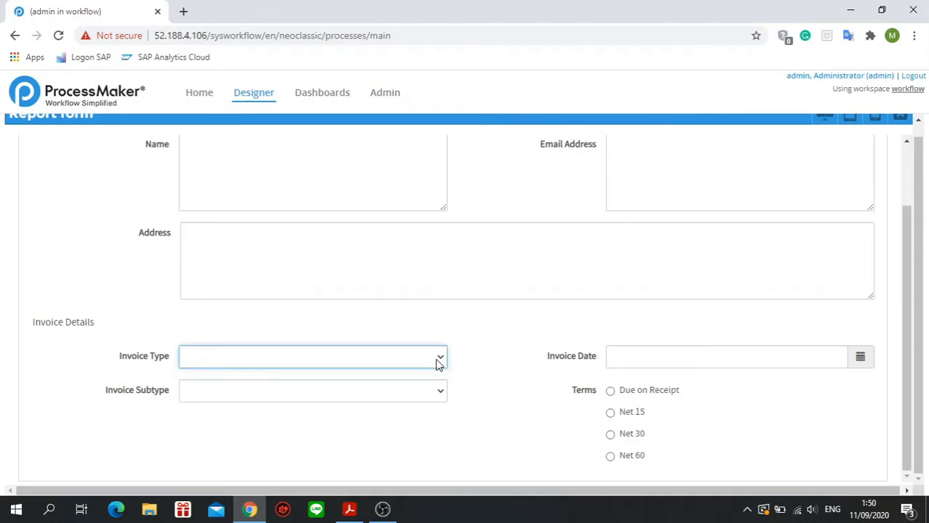
{"action": "scroll", "coordinate": [437, 375], "scroll_direction": "up", "scroll_amount": 2}
{"action": "scroll", "coordinate": [437, 375], "scroll_direction": "down", "scroll_amount": 2}
{"action": "left_click", "coordinate": [437, 357]}
{"action": "left_click", "coordinate": [437, 357]}
{"action": "left_click", "coordinate": [441, 357]}
{"action": "left_click", "coordinate": [433, 395]}
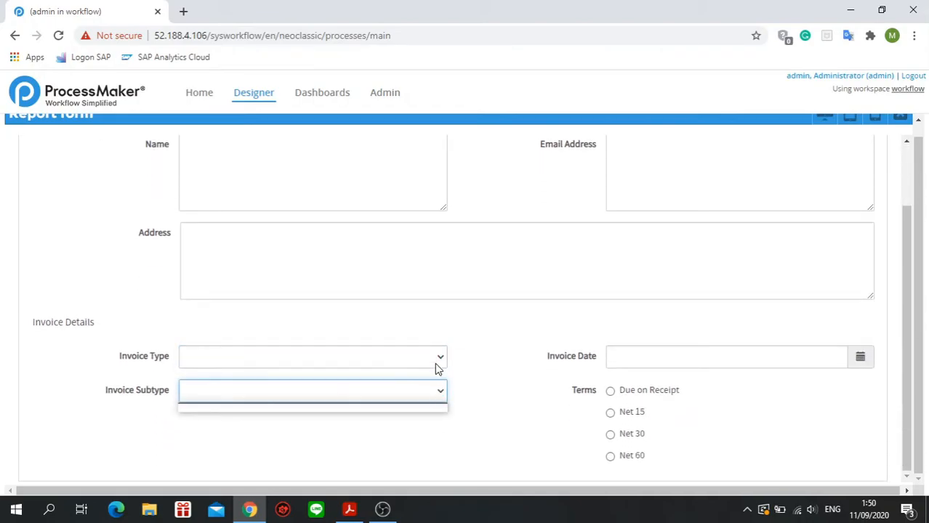
{"action": "left_click", "coordinate": [438, 359]}
{"action": "double_click", "coordinate": [438, 401]}
{"action": "left_click", "coordinate": [439, 386]}
{"action": "left_click", "coordinate": [440, 361]}
{"action": "left_click", "coordinate": [442, 359]}
{"action": "left_click", "coordinate": [442, 358]}
{"action": "left_click", "coordinate": [441, 358]}
{"action": "left_click", "coordinate": [440, 361]}
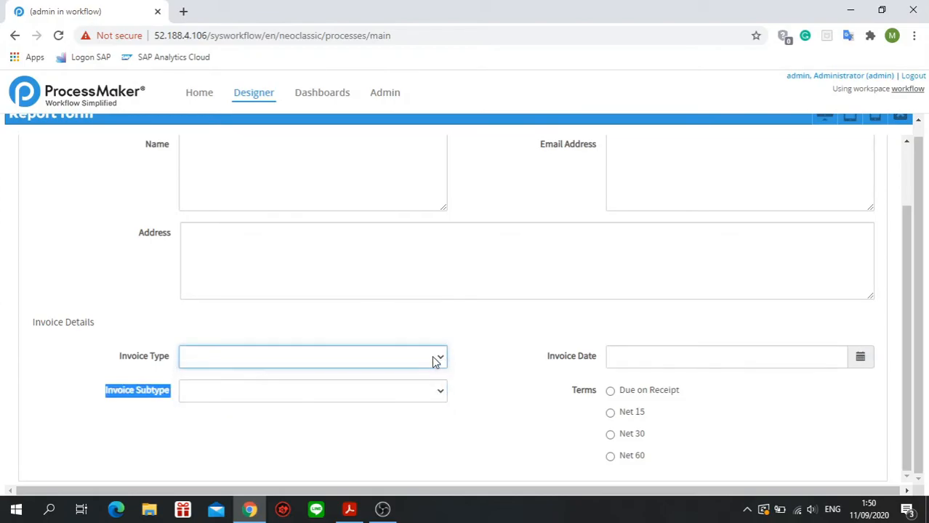
Examine the Invoice Date calendar and recheck the Invoice Subtype dropdown in the preview.
{"action": "left_click", "coordinate": [851, 365]}
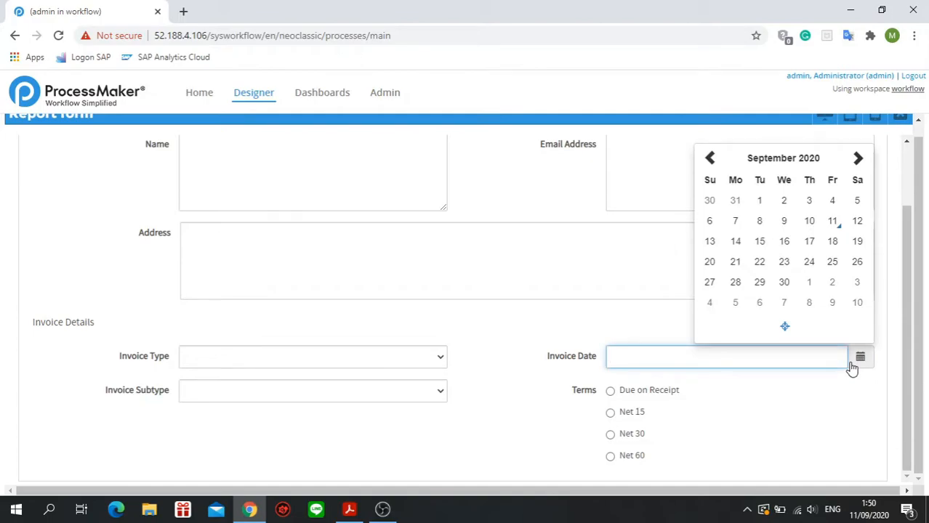
{"action": "left_click", "coordinate": [851, 364]}
{"action": "left_click", "coordinate": [439, 397]}
{"action": "left_click", "coordinate": [438, 396]}
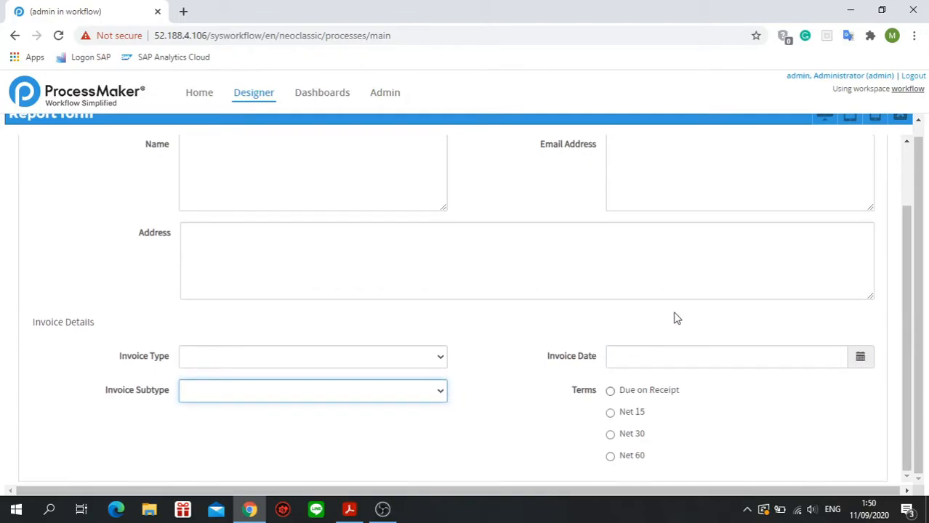
{"action": "scroll", "coordinate": [708, 284], "scroll_direction": "up", "scroll_amount": 3}
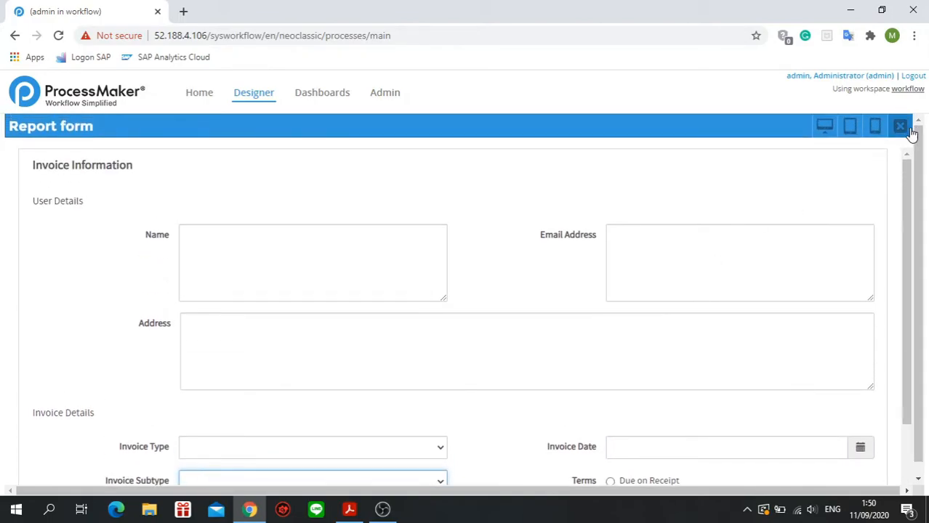
Close the preview, save the Report form Dynaform and return to the process diagram.
{"action": "left_click", "coordinate": [901, 127]}
{"action": "left_click", "coordinate": [759, 125]}
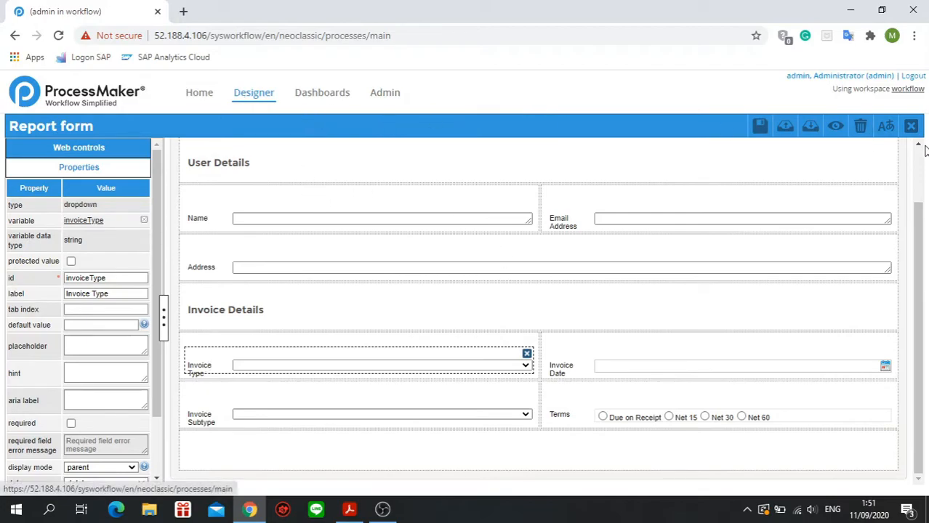
{"action": "left_click", "coordinate": [911, 126]}
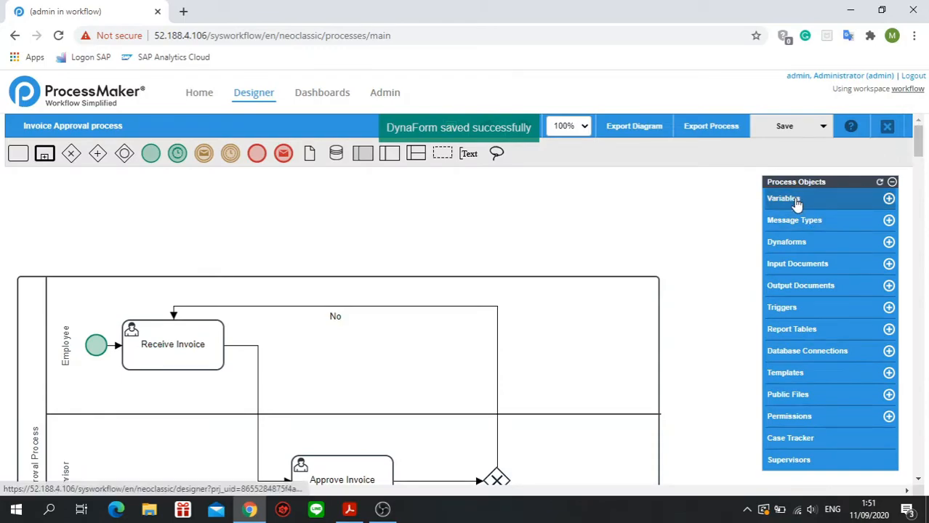
Examine the definitions of the invoiceType and invoiceApproves variables in the process's variable list, including the accepted values.
{"action": "left_click", "coordinate": [789, 206]}
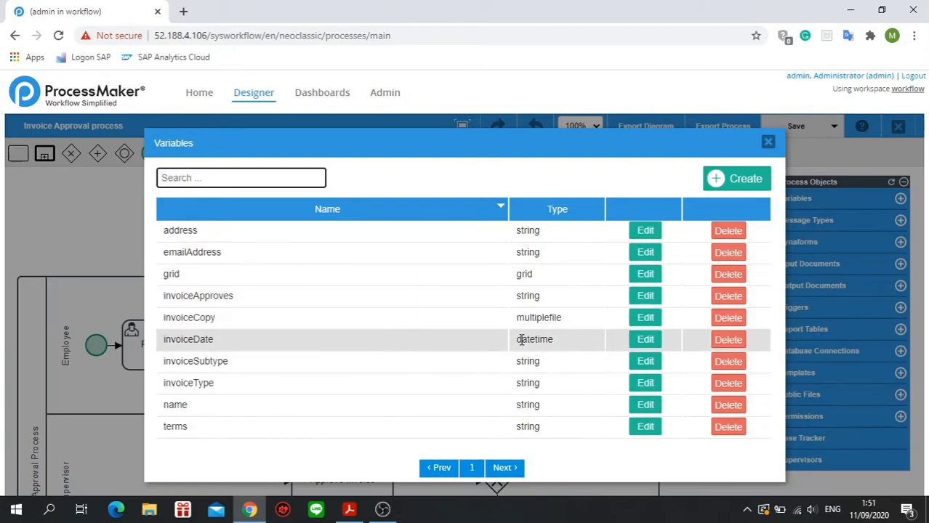
{"action": "left_click", "coordinate": [646, 383]}
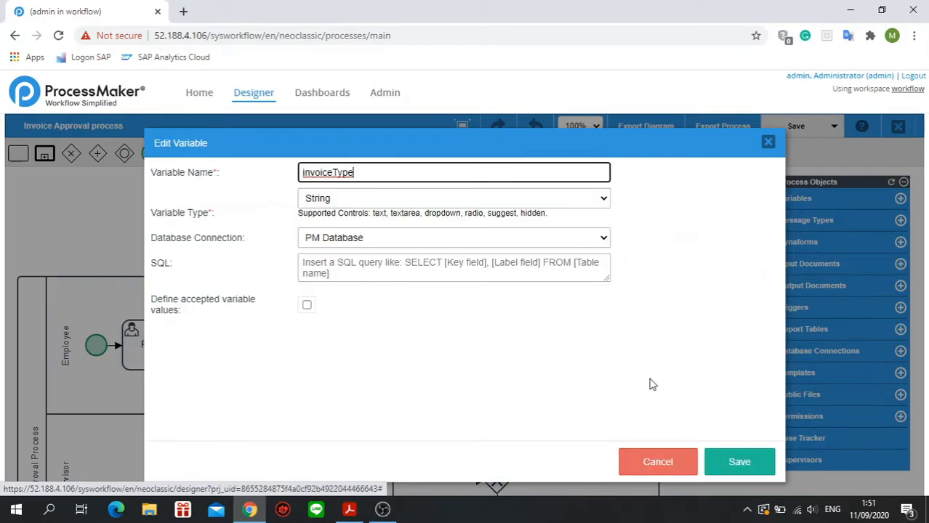
{"action": "left_click", "coordinate": [676, 461]}
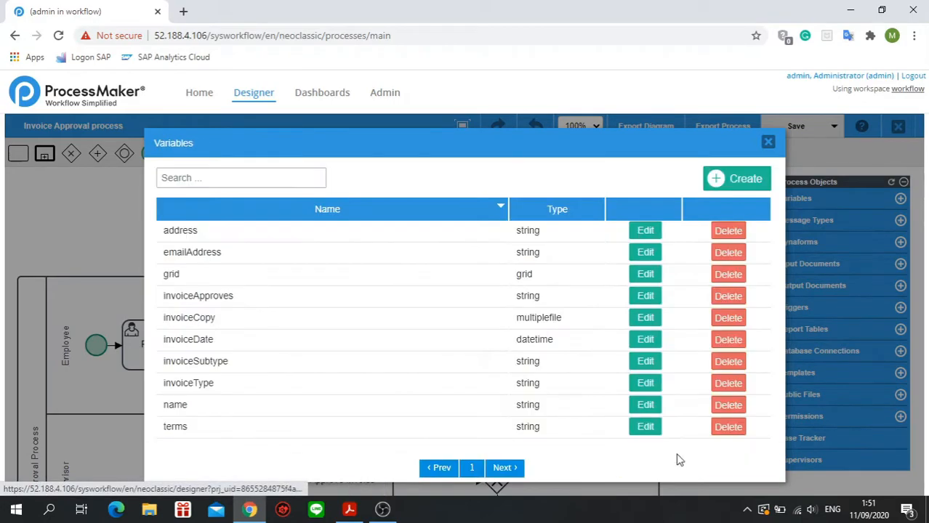
{"action": "left_click", "coordinate": [637, 301]}
{"action": "scroll", "coordinate": [581, 356], "scroll_direction": "down", "scroll_amount": 3}
{"action": "scroll", "coordinate": [582, 359], "scroll_direction": "up", "scroll_amount": 3}
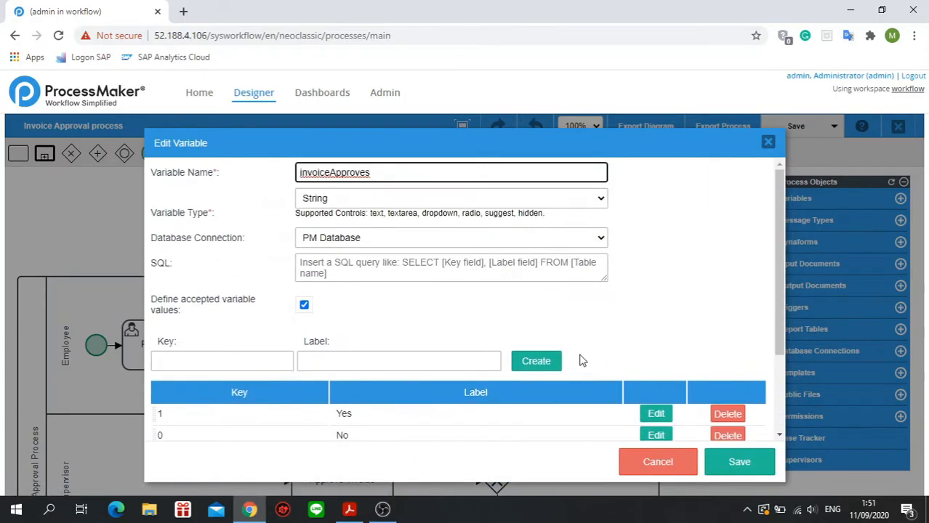
{"action": "left_click", "coordinate": [741, 471]}
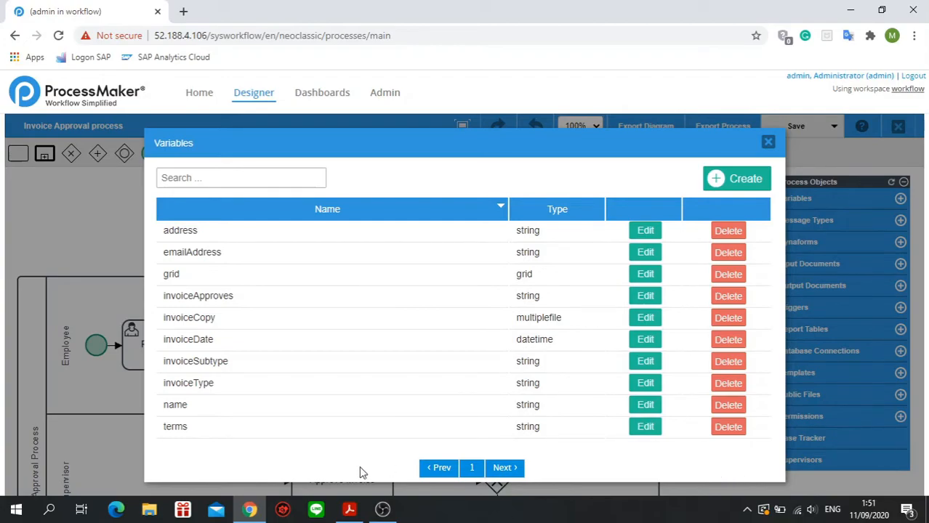
Switch to Adobe Acrobat Reader and review the course manual's pages on Dynaforms, the variable list and variables with static options.
{"action": "left_click", "coordinate": [348, 509]}
{"action": "left_click_drag", "start_coordinate": [875, 149], "coordinate": [876, 168]}
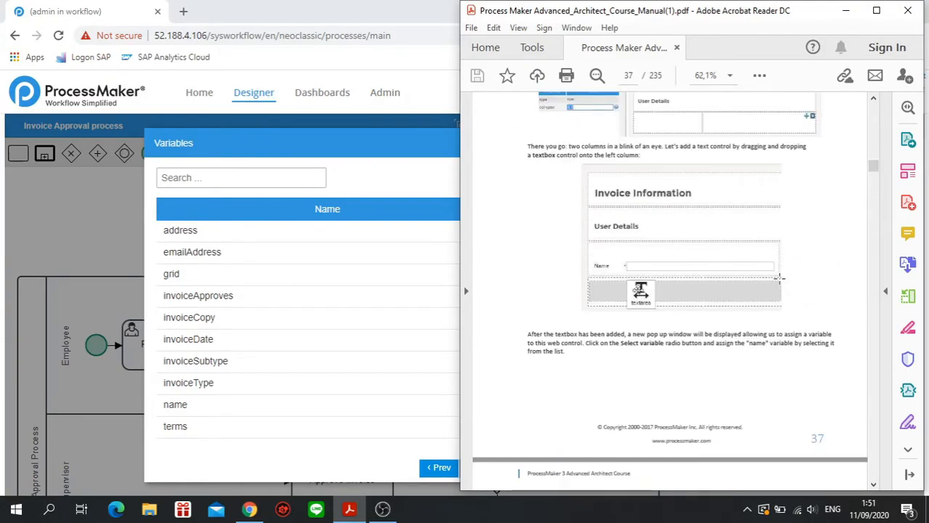
{"action": "scroll", "coordinate": [769, 270], "scroll_direction": "down", "scroll_amount": 3}
{"action": "scroll", "coordinate": [769, 269], "scroll_direction": "up", "scroll_amount": 10}
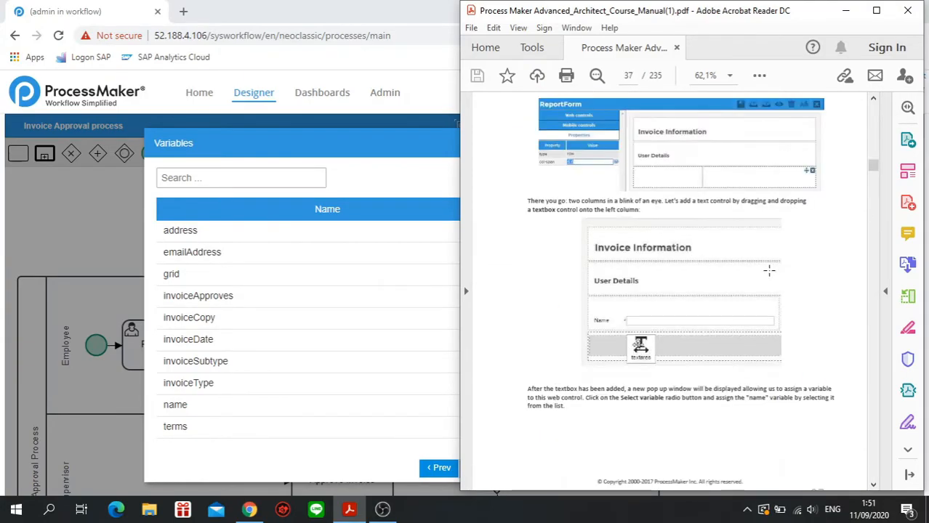
{"action": "scroll", "coordinate": [769, 270], "scroll_direction": "up", "scroll_amount": 12}
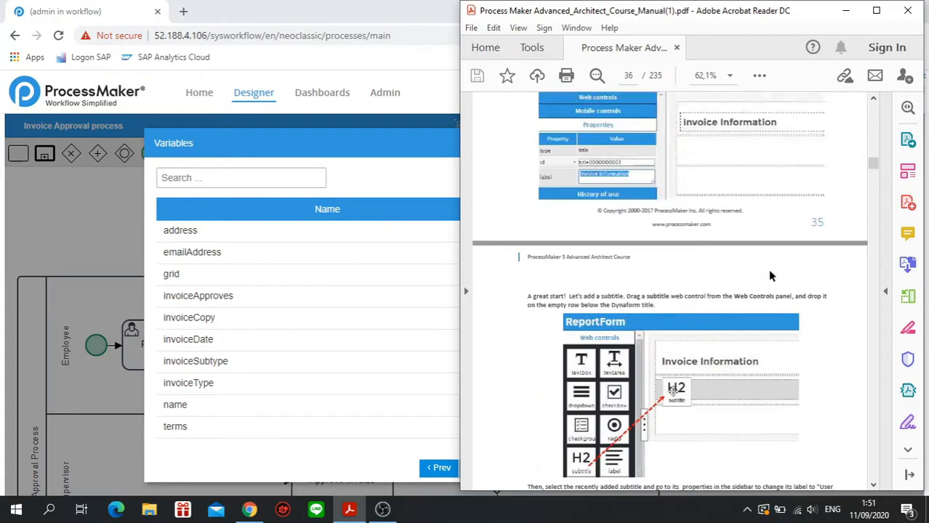
{"action": "scroll", "coordinate": [769, 270], "scroll_direction": "up", "scroll_amount": 8}
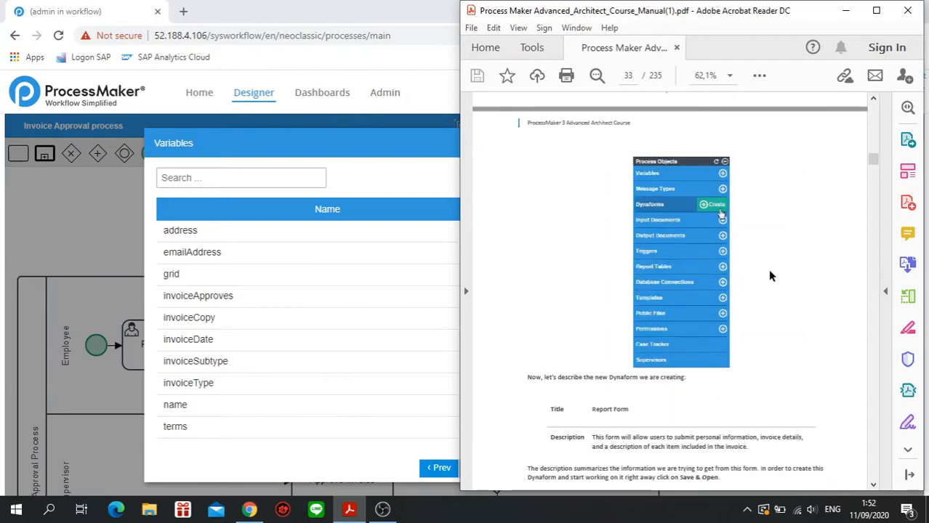
{"action": "scroll", "coordinate": [771, 276], "scroll_direction": "up", "scroll_amount": 10}
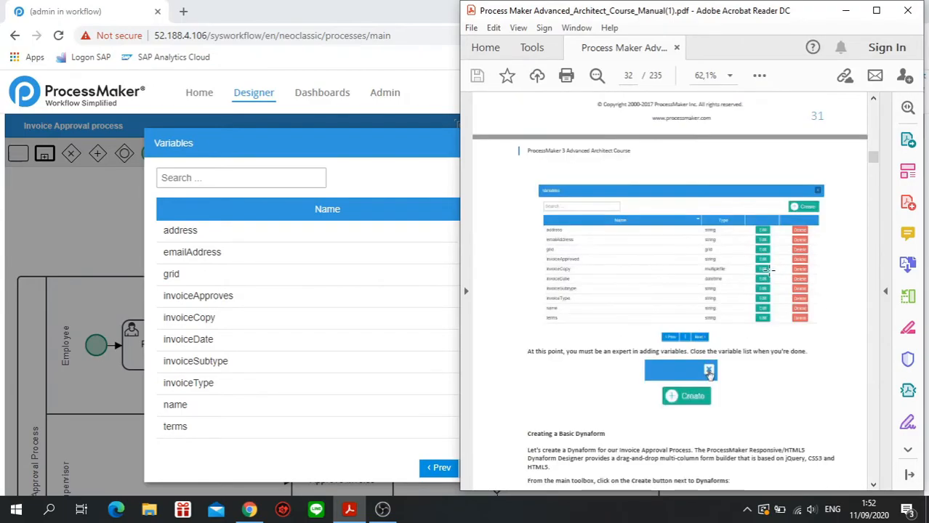
{"action": "scroll", "coordinate": [769, 270], "scroll_direction": "up", "scroll_amount": 8}
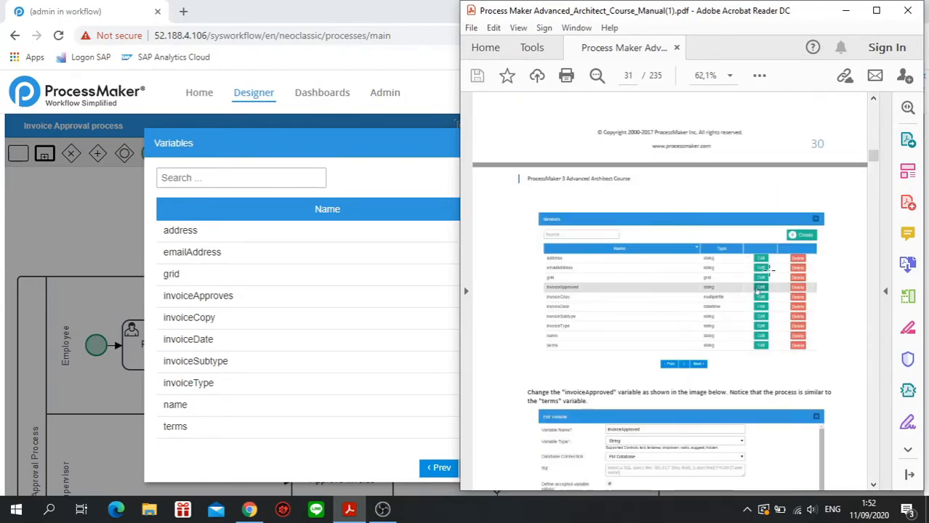
{"action": "scroll", "coordinate": [769, 270], "scroll_direction": "down", "scroll_amount": 3}
{"action": "scroll", "coordinate": [769, 273], "scroll_direction": "down", "scroll_amount": 10}
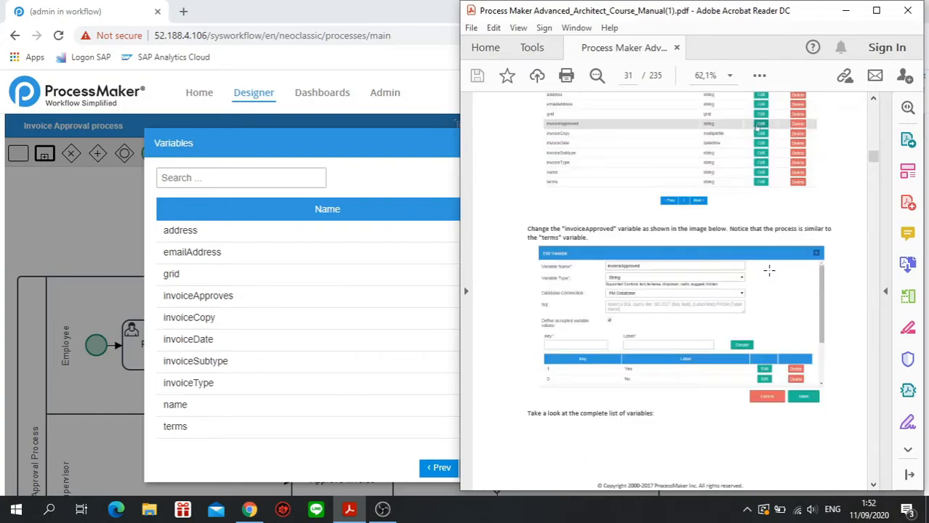
{"action": "scroll", "coordinate": [771, 275], "scroll_direction": "down", "scroll_amount": 2}
{"action": "scroll", "coordinate": [770, 273], "scroll_direction": "up", "scroll_amount": 9}
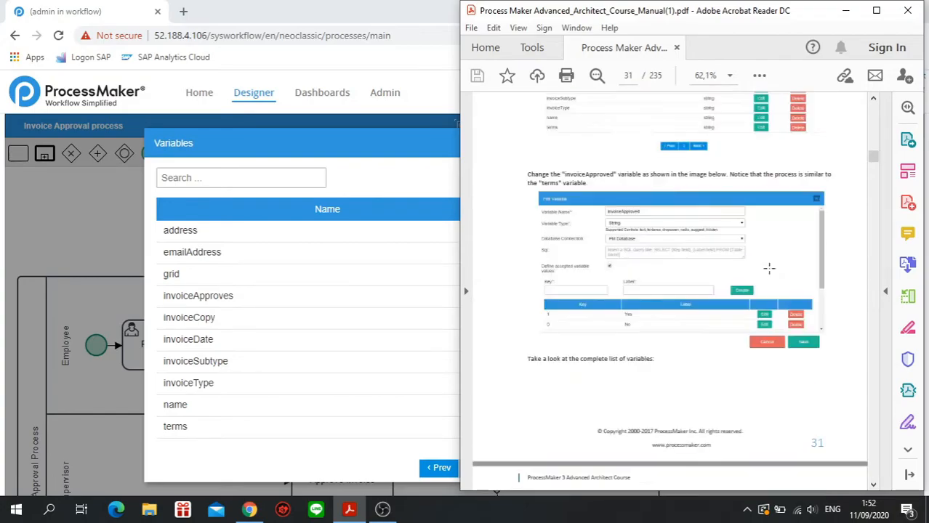
{"action": "scroll", "coordinate": [769, 269], "scroll_direction": "up", "scroll_amount": 6}
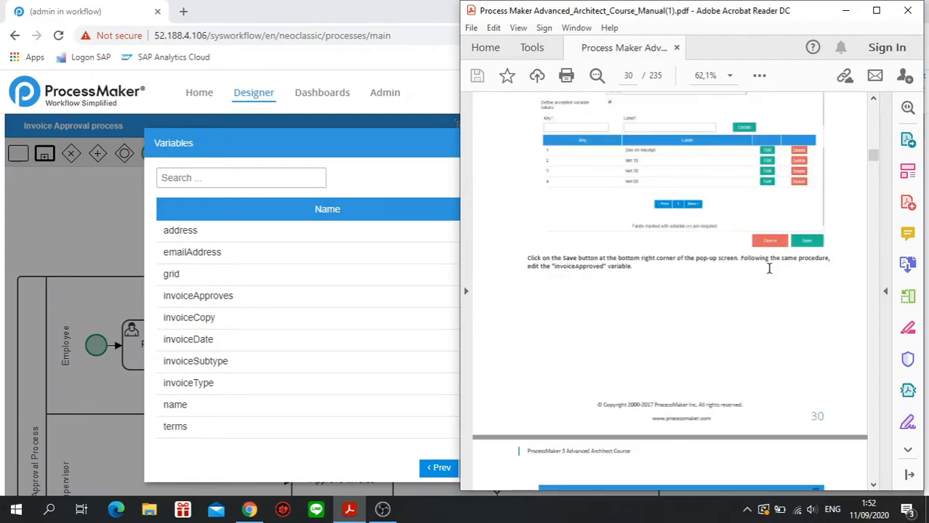
{"action": "scroll", "coordinate": [768, 269], "scroll_direction": "up", "scroll_amount": 2}
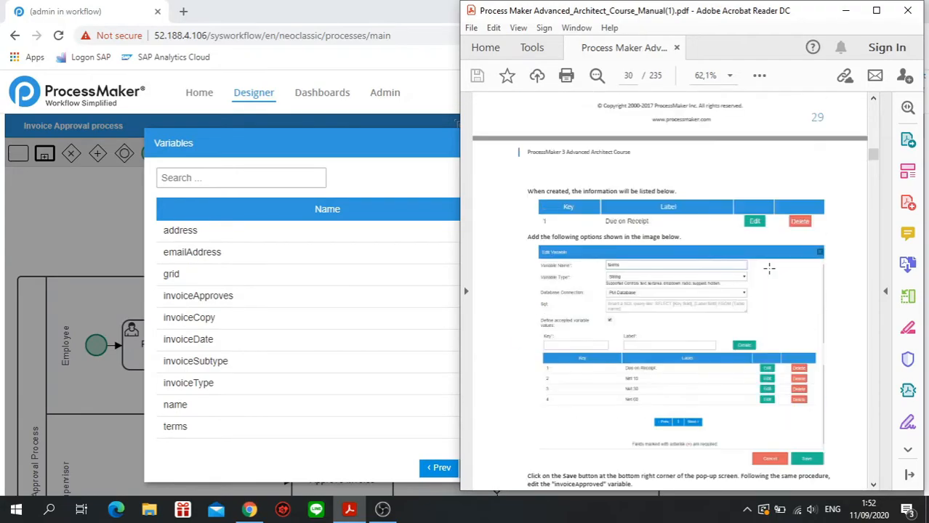
{"action": "scroll", "coordinate": [769, 268], "scroll_direction": "up", "scroll_amount": 10}
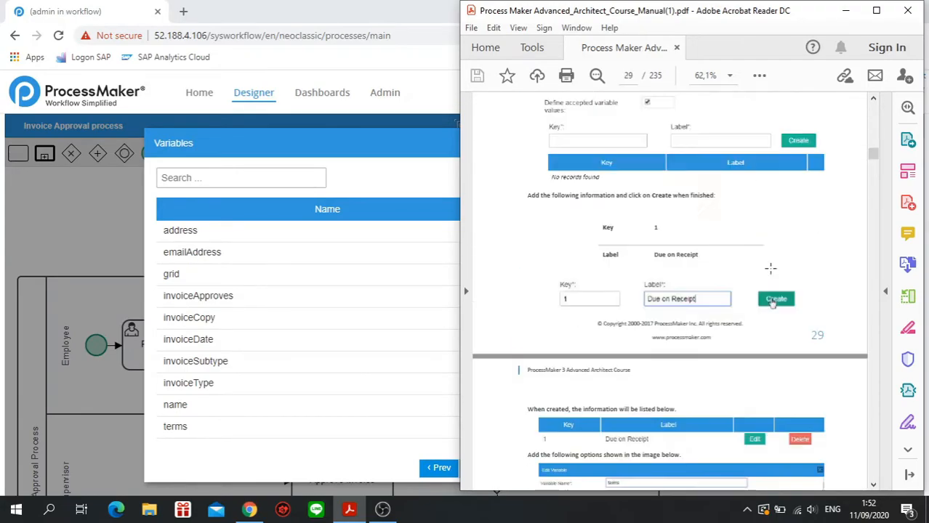
{"action": "scroll", "coordinate": [771, 269], "scroll_direction": "up", "scroll_amount": 10}
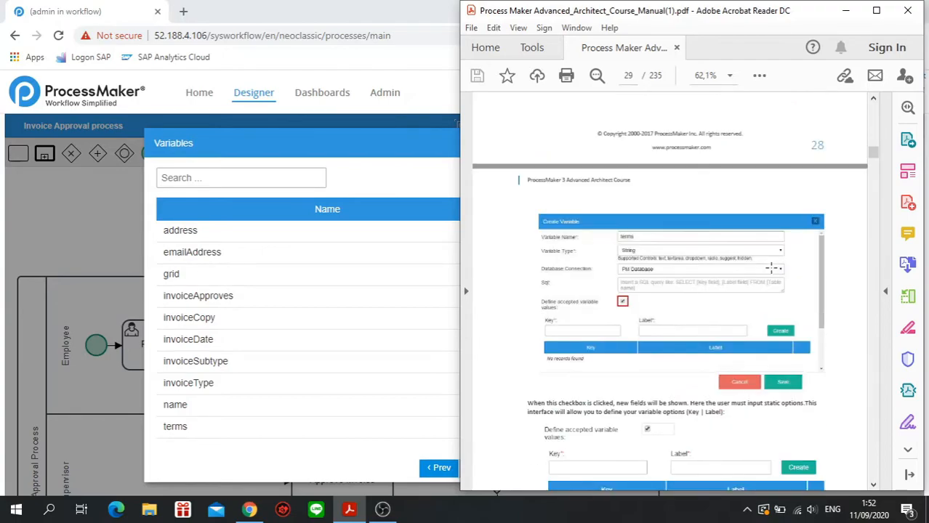
{"action": "scroll", "coordinate": [772, 273], "scroll_direction": "up", "scroll_amount": 8}
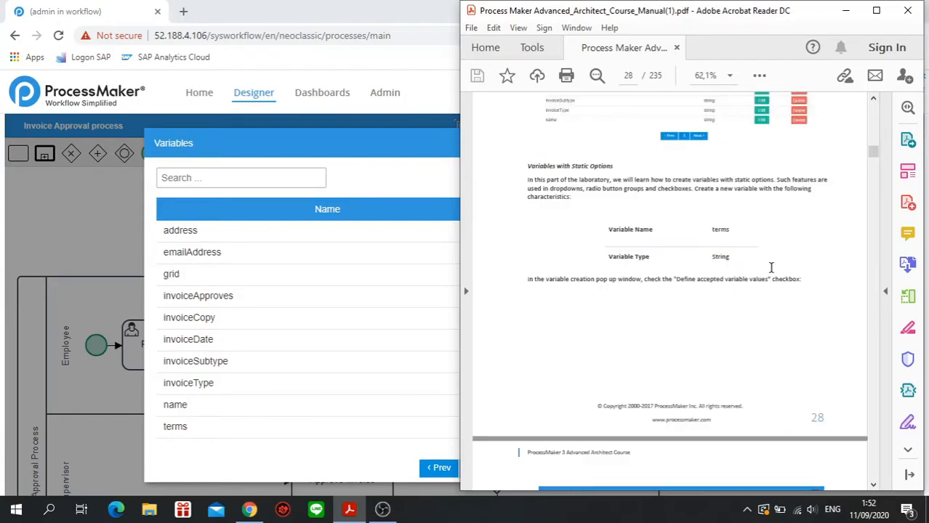
{"action": "scroll", "coordinate": [772, 273], "scroll_direction": "up", "scroll_amount": 5}
Switch back to the browser, close the variable list, reopen the Report form Dynaform for editing and select the empty row below Invoice Subtype.
{"action": "left_click", "coordinate": [400, 146]}
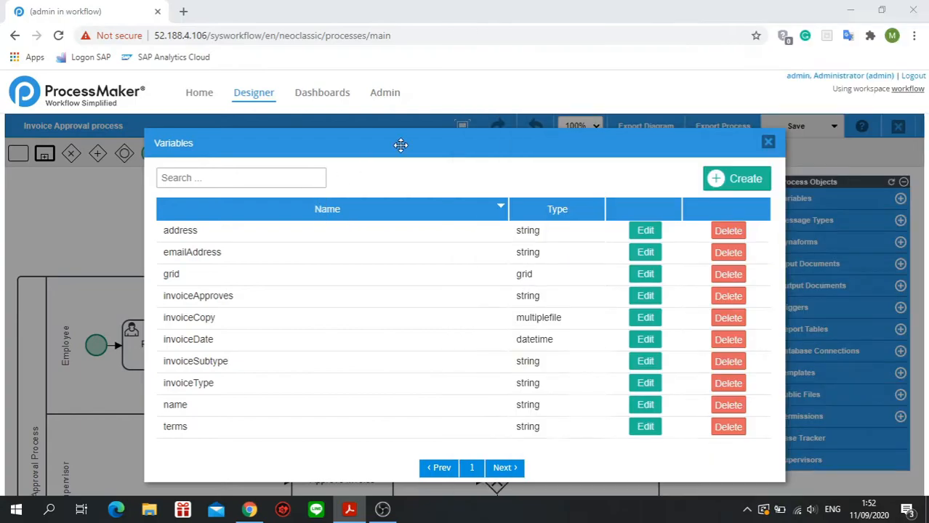
{"action": "left_click", "coordinate": [769, 143]}
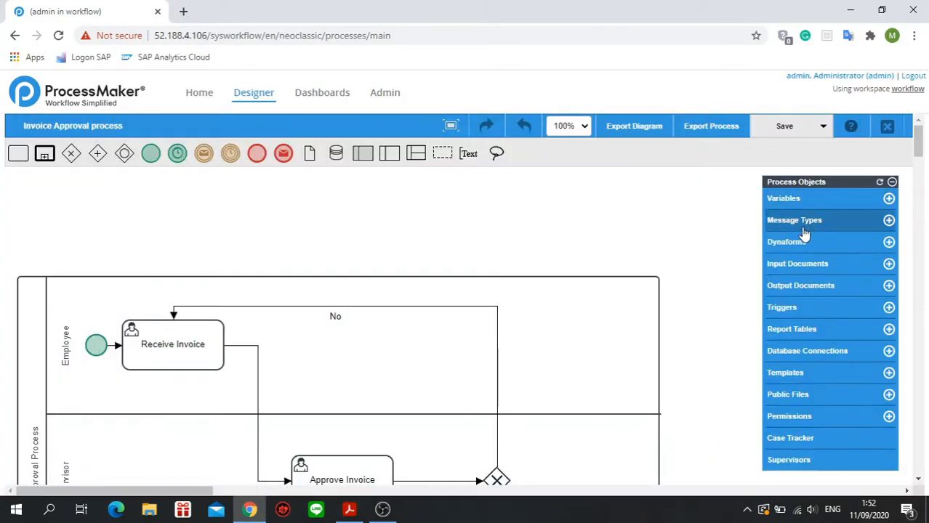
{"action": "left_click", "coordinate": [796, 251]}
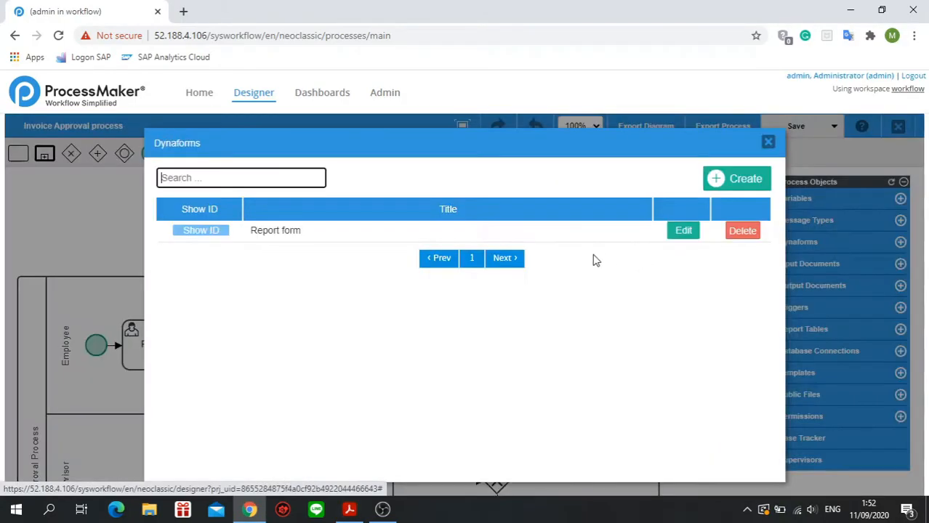
{"action": "left_click", "coordinate": [684, 230]}
{"action": "scroll", "coordinate": [417, 350], "scroll_direction": "down", "scroll_amount": 1}
{"action": "scroll", "coordinate": [417, 350], "scroll_direction": "down", "scroll_amount": 1}
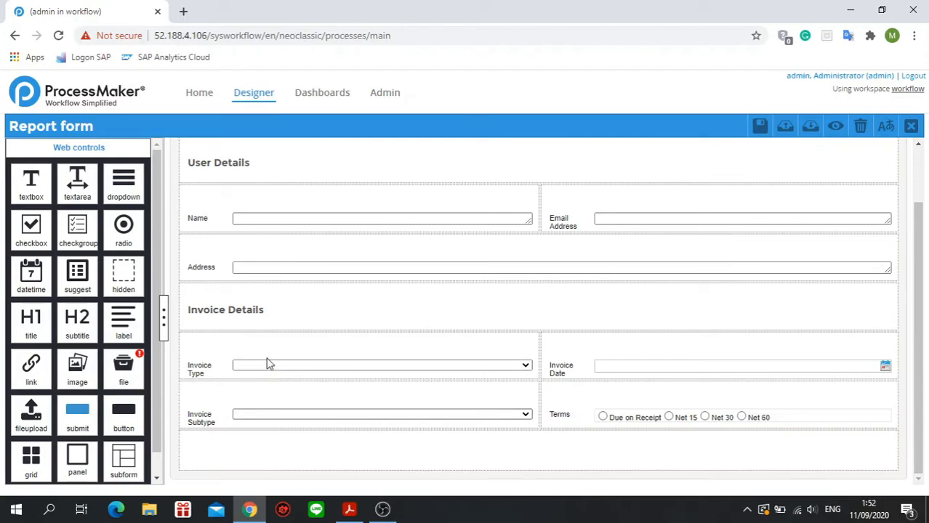
{"action": "left_click", "coordinate": [256, 448]}
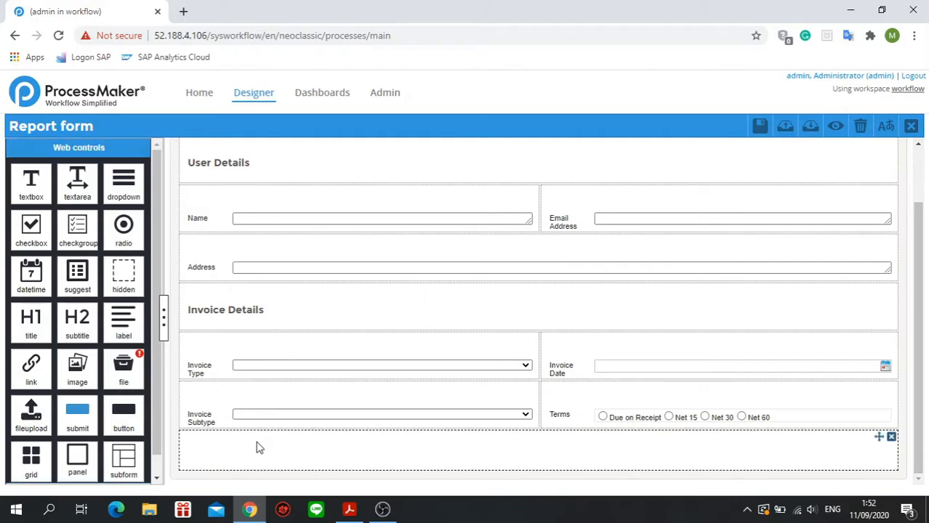
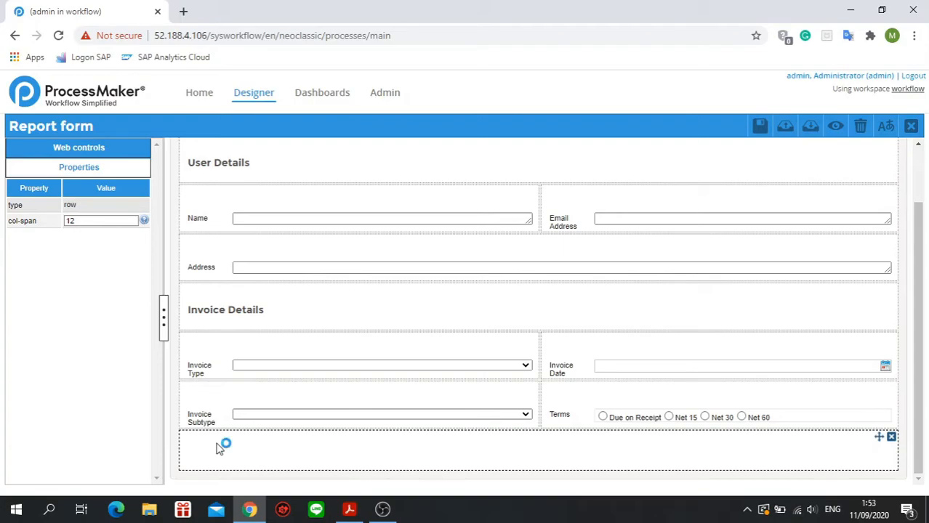
Add a subtitle control in the empty row below Invoice Subtype and label it "Line Item".
{"action": "left_click", "coordinate": [207, 417]}
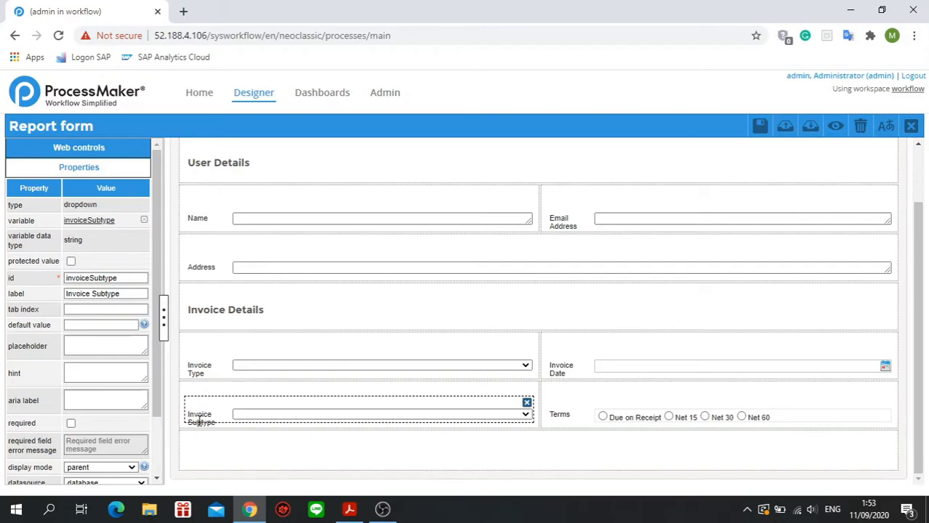
{"action": "left_click", "coordinate": [227, 441]}
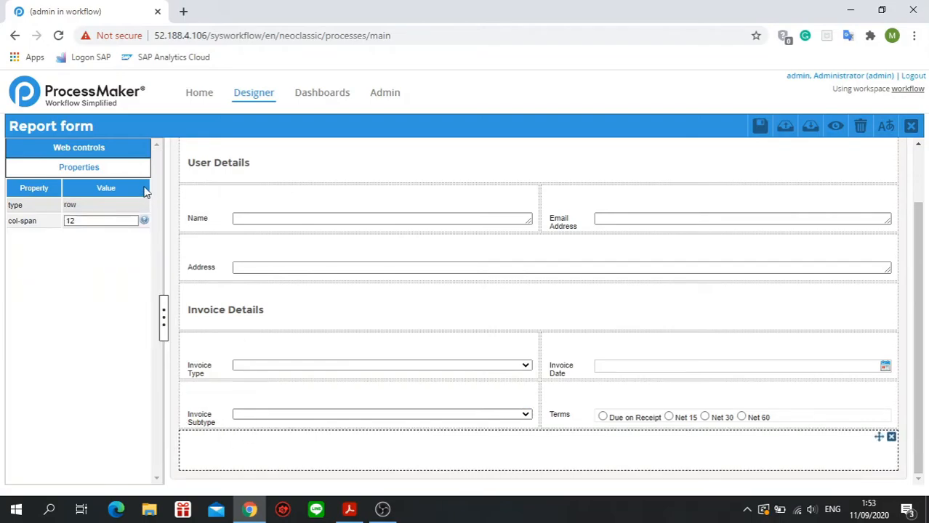
{"action": "left_click", "coordinate": [128, 154]}
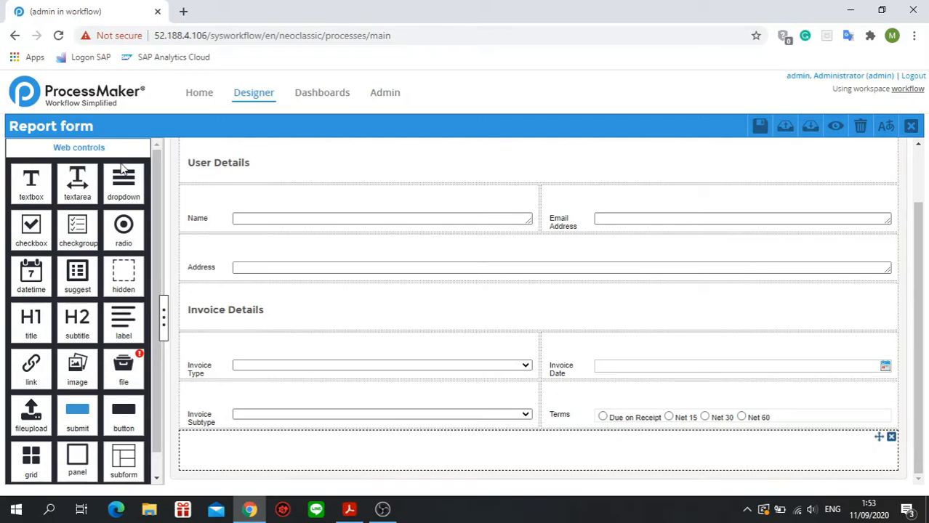
{"action": "left_click_drag", "start_coordinate": [78, 318], "coordinate": [244, 463]}
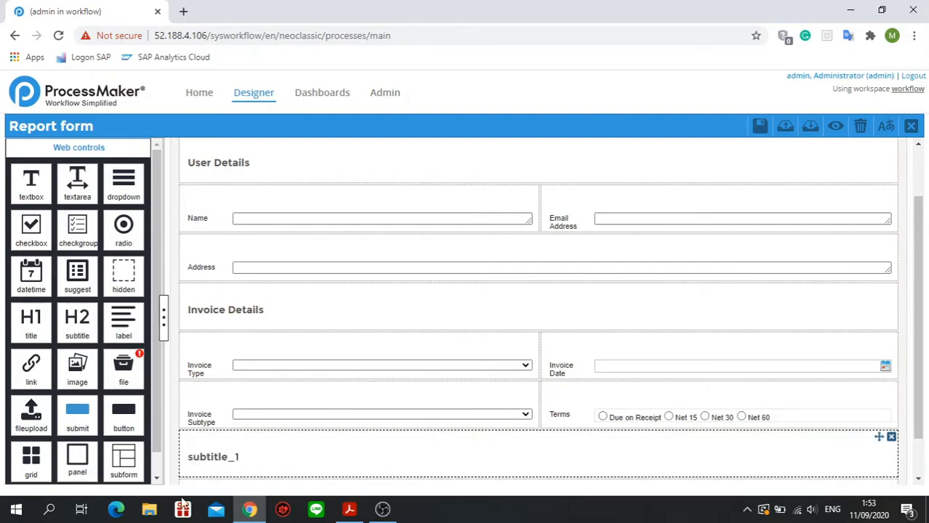
{"action": "left_click", "coordinate": [215, 477]}
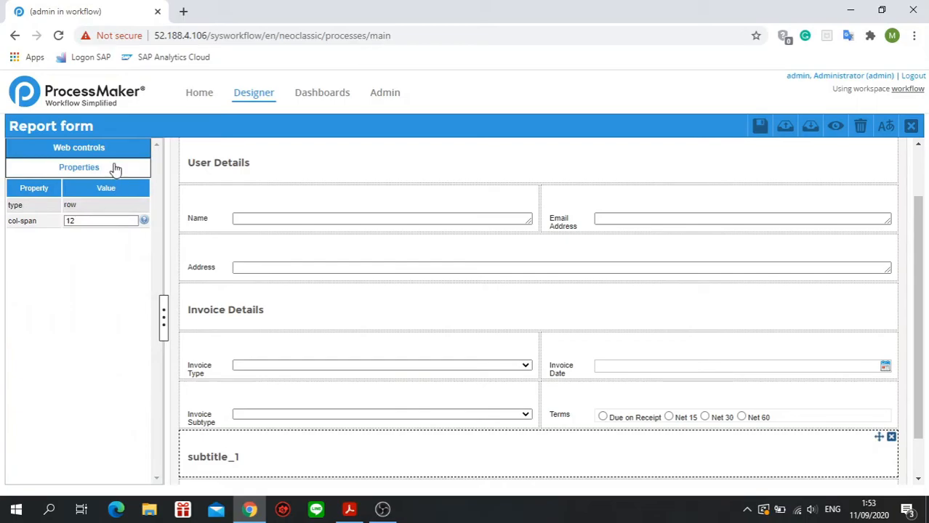
{"action": "left_click", "coordinate": [210, 452]}
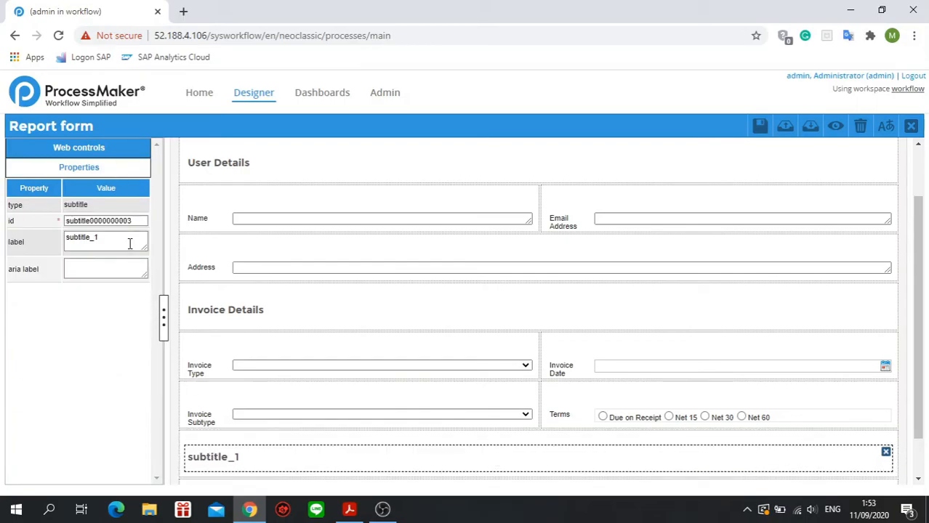
{"action": "left_click_drag", "start_coordinate": [131, 243], "coordinate": [12, 247]}
{"action": "type", "text": "Lin"}
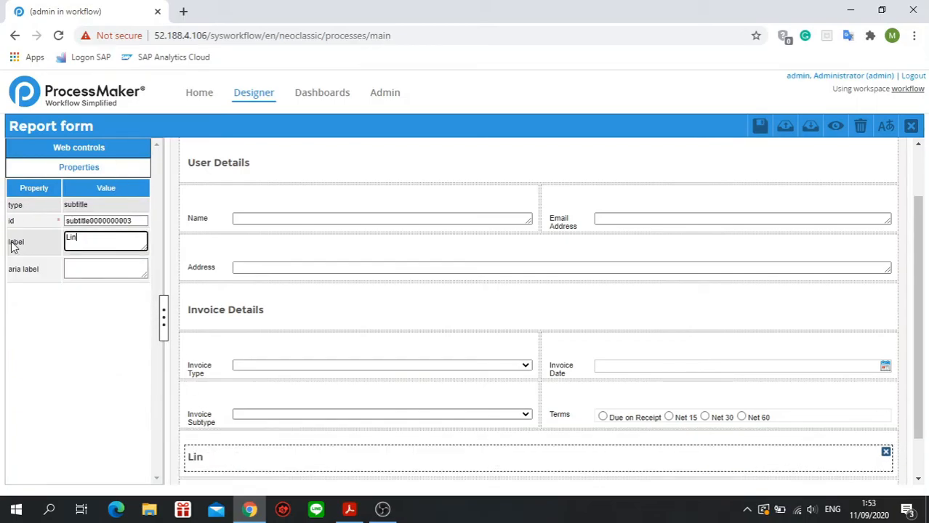
{"action": "type", "text": "e Item"}
Add a grid control in the empty row below the Line Item subtitle and link it to the existing variable "grid".
{"action": "scroll", "coordinate": [247, 394], "scroll_direction": "down", "scroll_amount": 2}
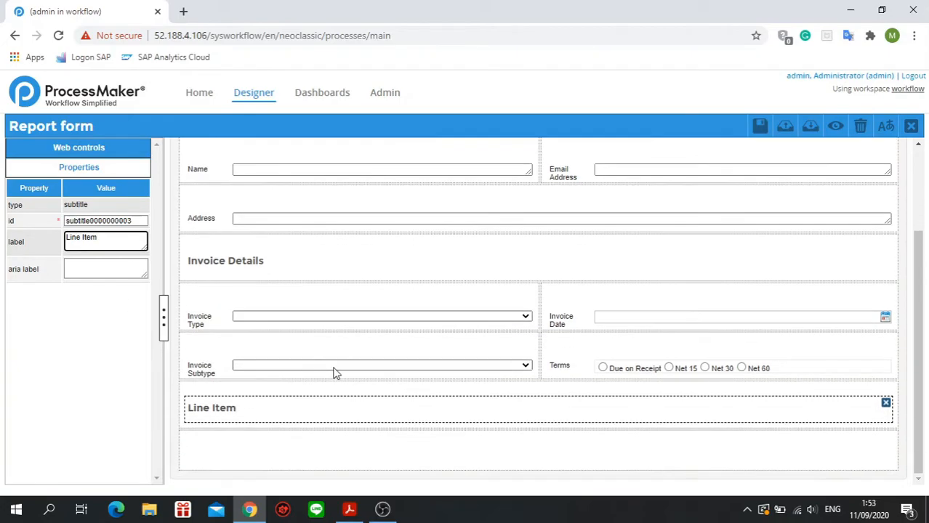
{"action": "left_click", "coordinate": [123, 149]}
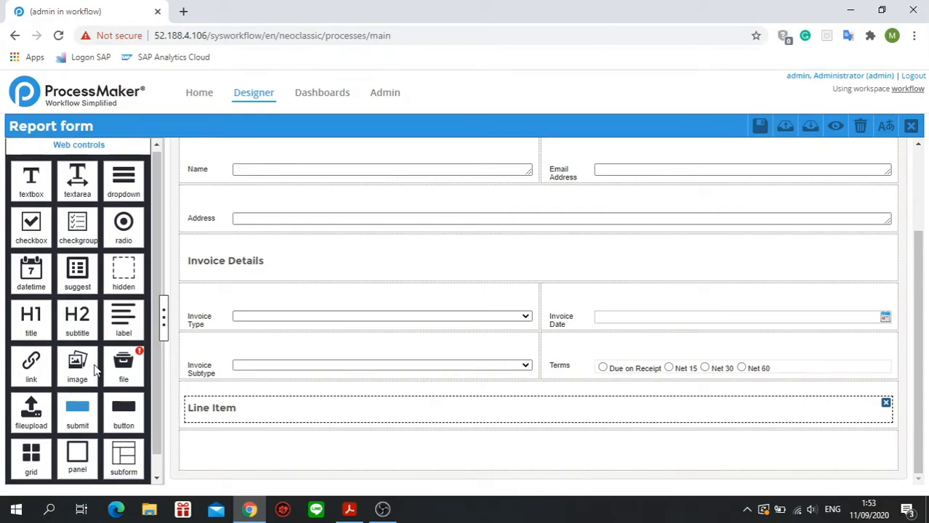
{"action": "scroll", "coordinate": [37, 429], "scroll_direction": "down", "scroll_amount": 1}
{"action": "left_click_drag", "start_coordinate": [36, 431], "coordinate": [207, 447]}
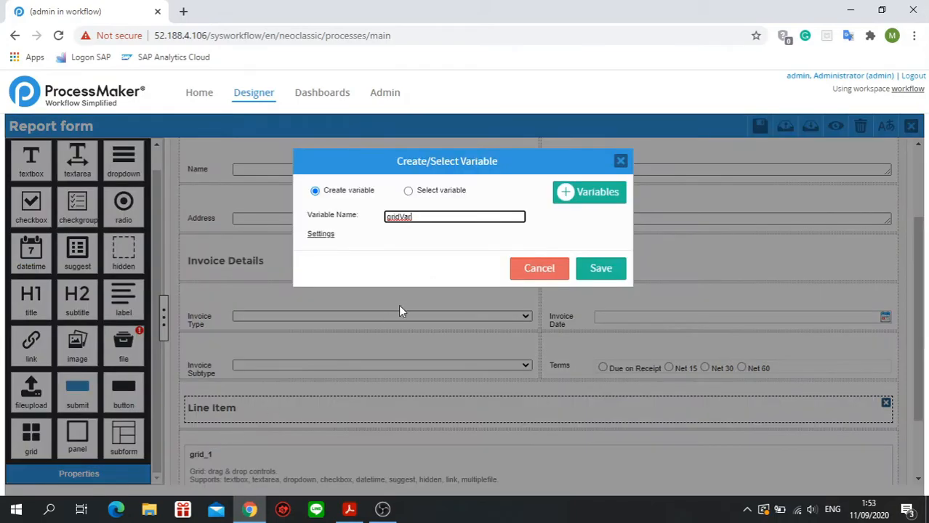
{"action": "left_click", "coordinate": [409, 192]}
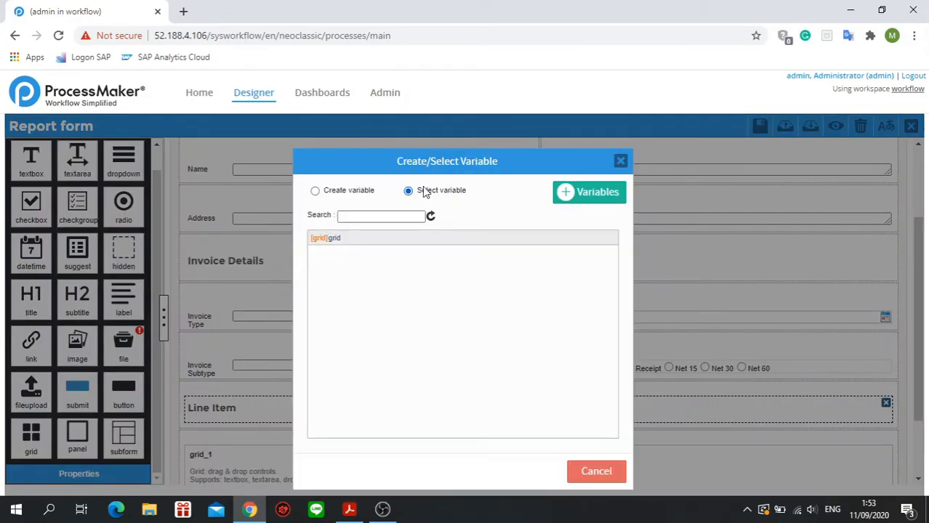
{"action": "left_click", "coordinate": [367, 240]}
{"action": "scroll", "coordinate": [359, 392], "scroll_direction": "down", "scroll_amount": 3}
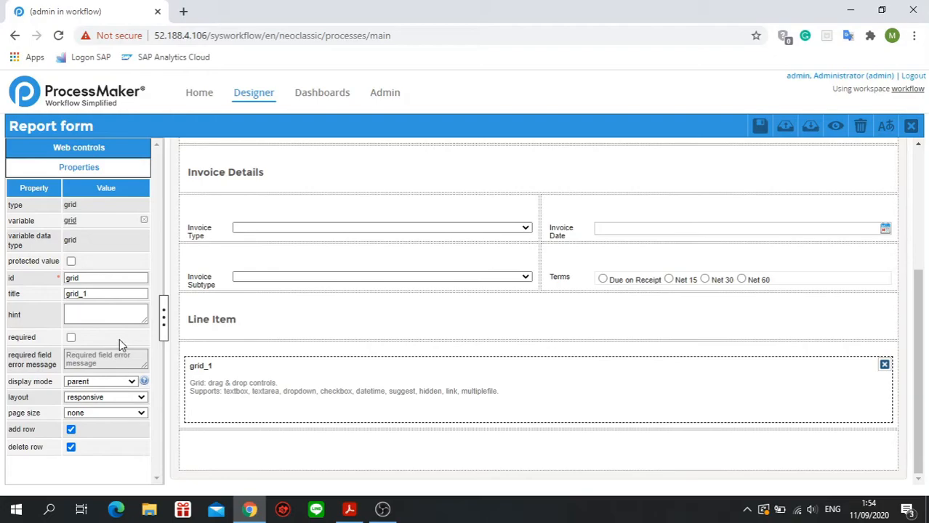
Set the title of the new grid to "Items".
{"action": "left_click_drag", "start_coordinate": [120, 294], "coordinate": [64, 293]}
{"action": "key", "text": "BackSpace"}
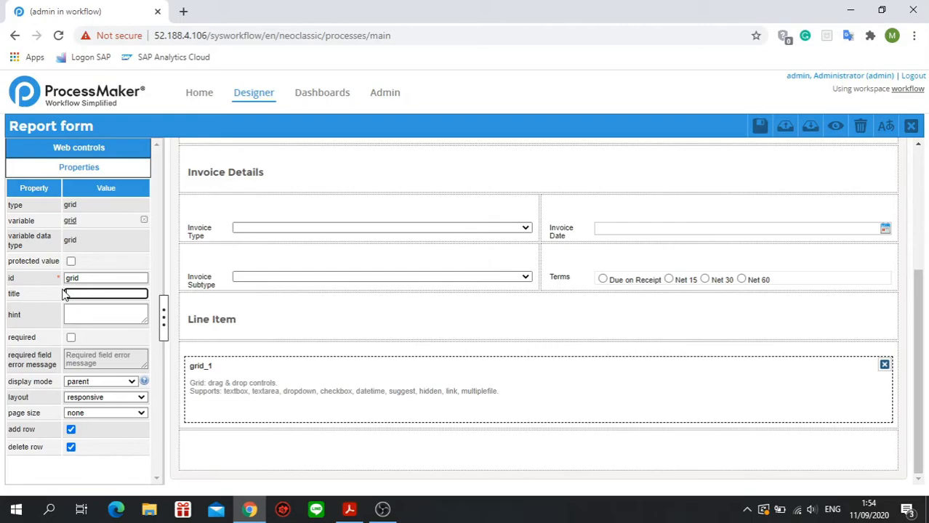
{"action": "type", "text": "Items"}
{"action": "left_click", "coordinate": [301, 445]}
{"action": "left_click", "coordinate": [247, 381]}
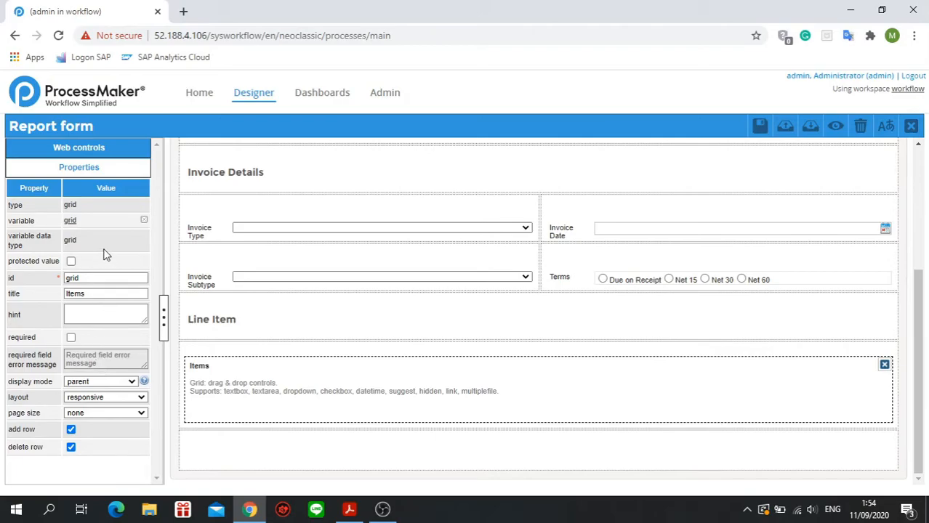
Place a textbox control inside the Items grid as its first column and select it.
{"action": "left_click", "coordinate": [100, 148]}
{"action": "scroll", "coordinate": [109, 379], "scroll_direction": "down", "scroll_amount": 1}
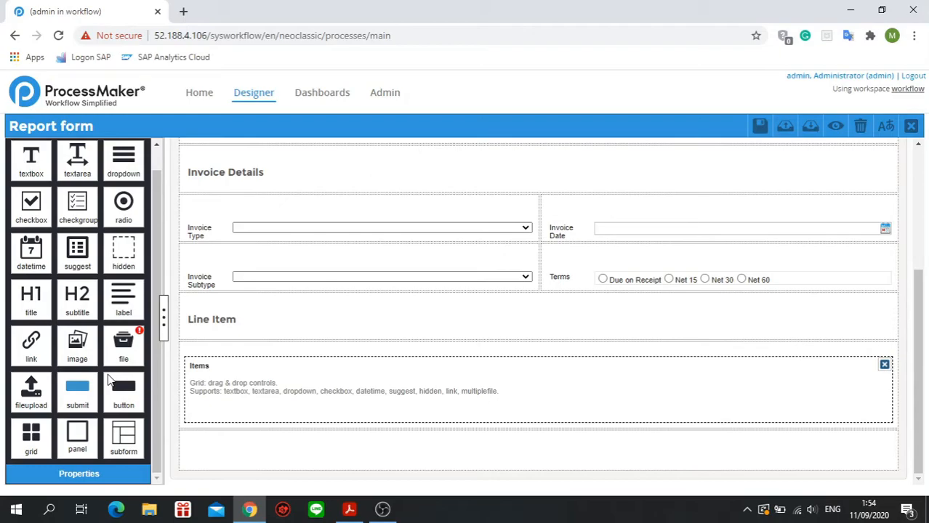
{"action": "left_click_drag", "start_coordinate": [31, 159], "coordinate": [222, 394]}
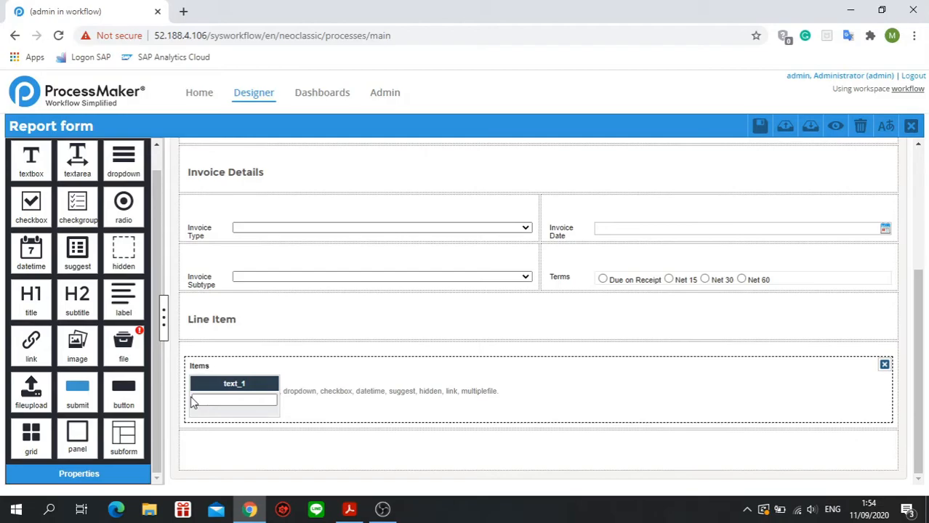
{"action": "left_click", "coordinate": [246, 385]}
{"action": "left_click", "coordinate": [250, 413]}
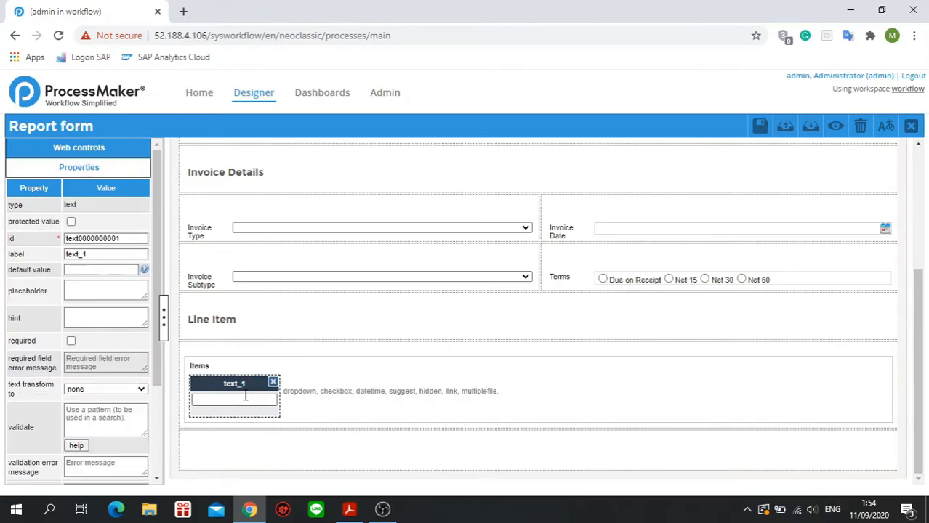
Label the grid's first column "Quantity" and set its id to "quantity".
{"action": "left_click_drag", "start_coordinate": [124, 253], "coordinate": [25, 255]}
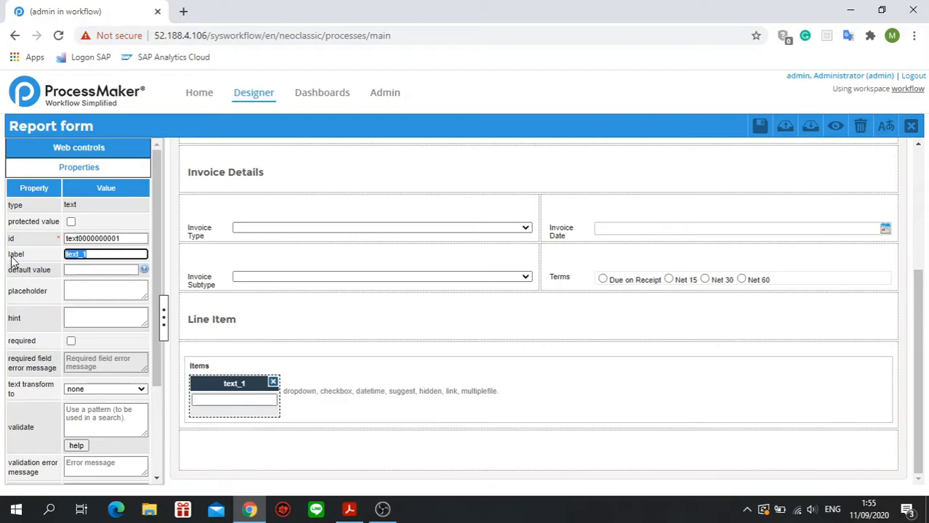
{"action": "type", "text": "qY"}
{"action": "key", "text": "BackSpace"}
{"action": "key", "text": "BackSpace"}
{"action": "type", "text": "Quantity"}
{"action": "double_click", "coordinate": [122, 238]}
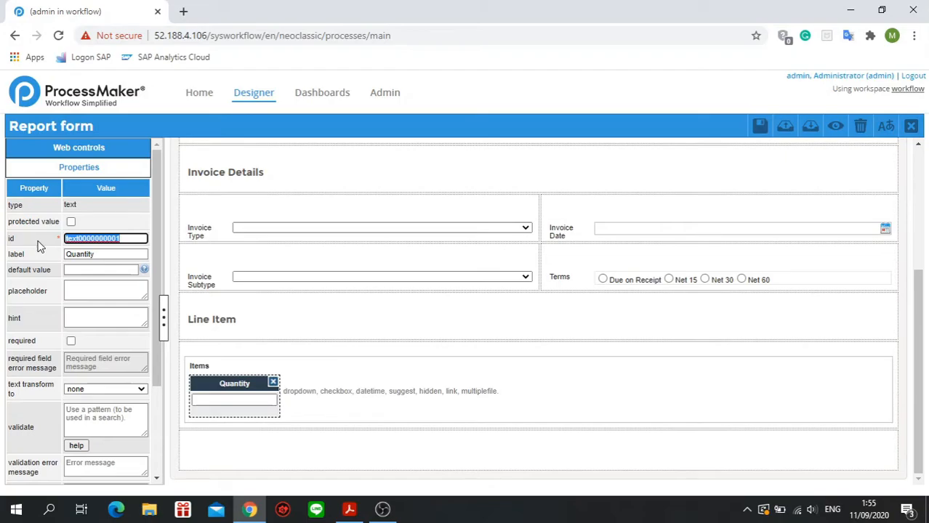
{"action": "type", "text": "q"}
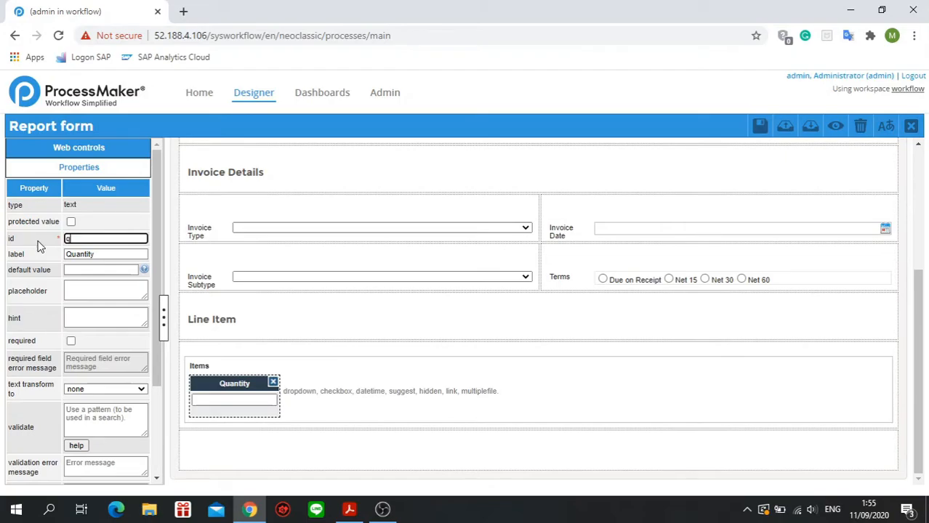
{"action": "type", "text": "uantity"}
Add three more textbox columns to the Items grid after Quantity.
{"action": "left_click", "coordinate": [136, 150]}
{"action": "left_click_drag", "start_coordinate": [32, 185], "coordinate": [324, 394]}
{"action": "left_click_drag", "start_coordinate": [29, 183], "coordinate": [454, 391]}
{"action": "left_click_drag", "start_coordinate": [26, 185], "coordinate": [498, 399]}
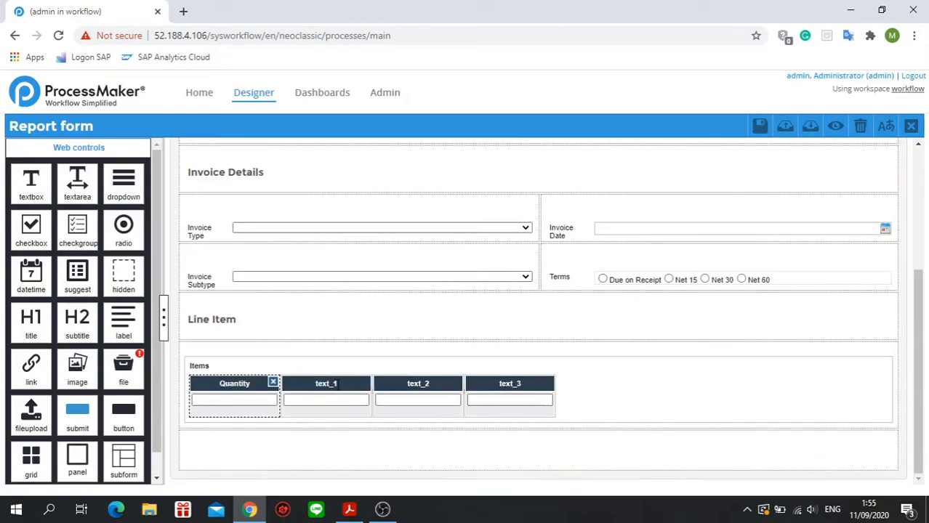
Label the grid's second column "Description" and set its id to "description".
{"action": "left_click", "coordinate": [336, 383]}
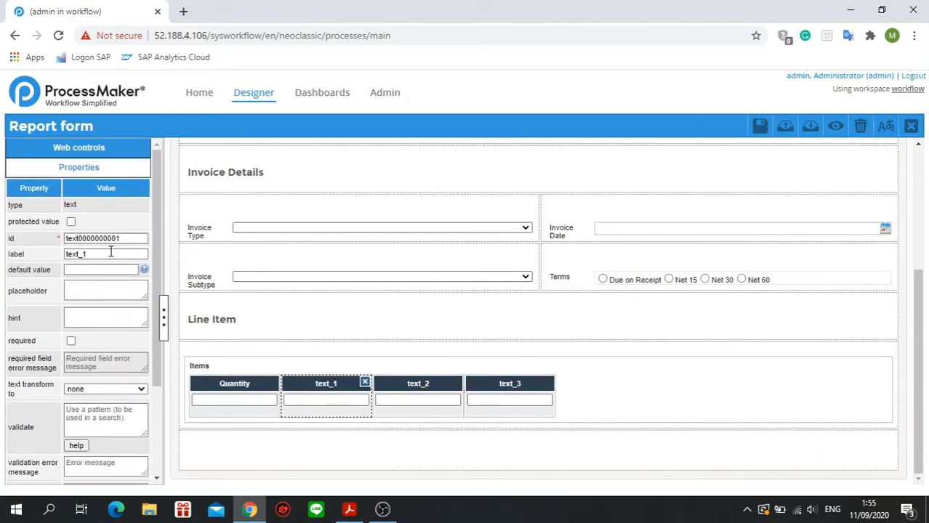
{"action": "double_click", "coordinate": [111, 252]}
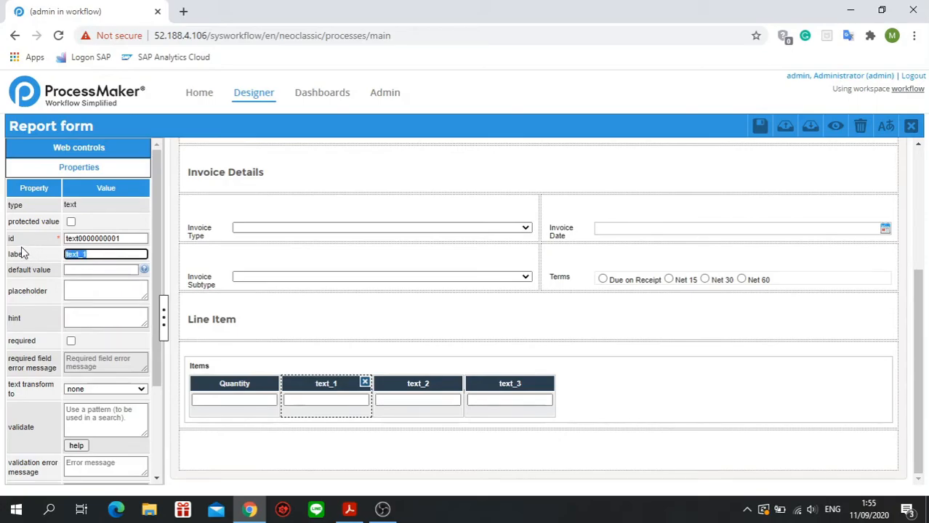
{"action": "type", "text": "Description"}
{"action": "double_click", "coordinate": [131, 239]}
{"action": "type", "text": "description"}
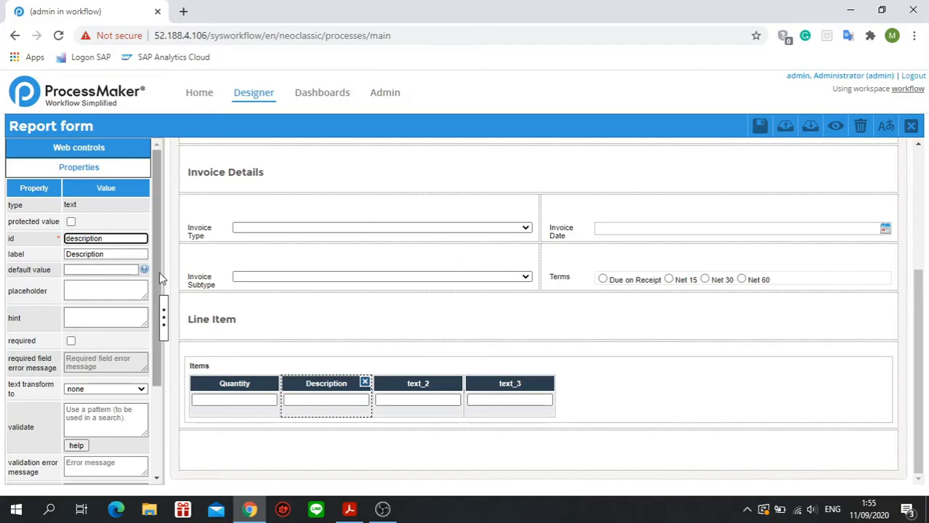
Label the grid's third column "Unit Cost".
{"action": "left_click", "coordinate": [423, 386]}
{"action": "scroll", "coordinate": [127, 236], "scroll_direction": "up", "scroll_amount": 3}
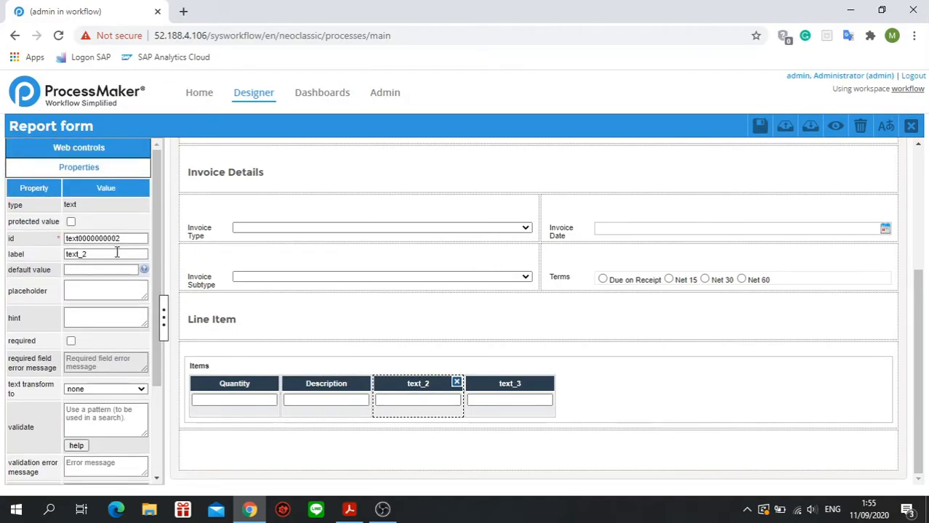
{"action": "double_click", "coordinate": [117, 254]}
{"action": "type", "text": "Ub"}
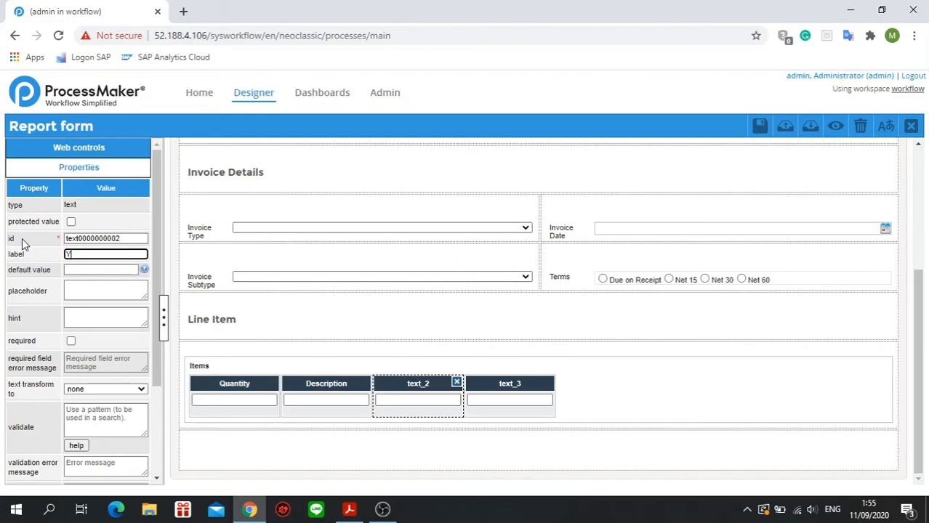
{"action": "key", "text": "BackSpace"}
{"action": "key", "text": "BackSpace"}
{"action": "type", "text": "Ub"}
{"action": "key", "text": "BackSpace"}
{"action": "type", "text": "nit Cost"}
{"action": "key", "text": "Return"}
Set the id of the Unit Cost column to "unitCost".
{"action": "double_click", "coordinate": [121, 236]}
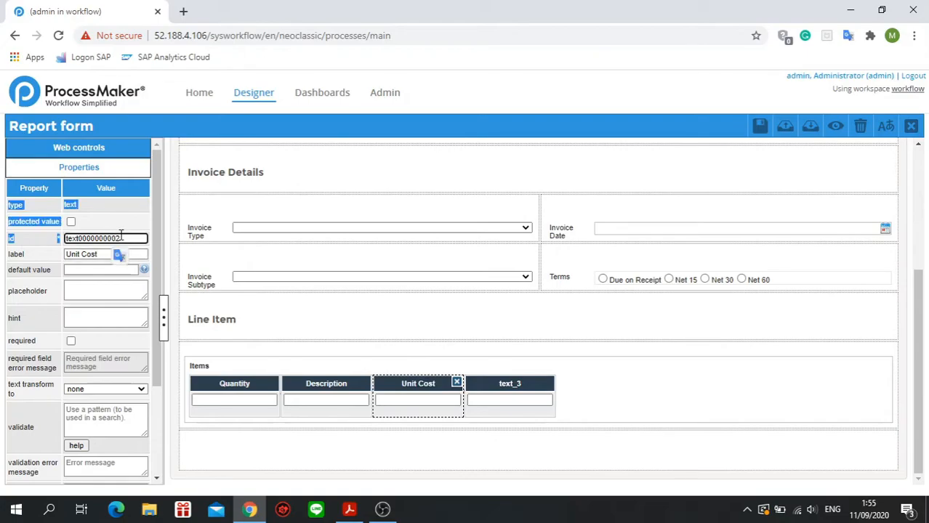
{"action": "key", "text": "ctrl+a"}
{"action": "left_click", "coordinate": [130, 237]}
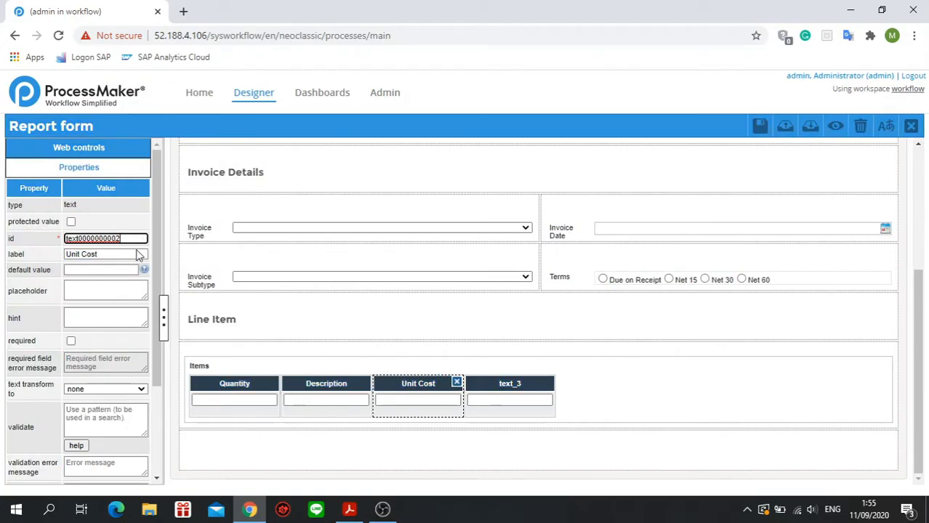
{"action": "key", "text": "ctrl+a"}
{"action": "type", "text": "unitC"}
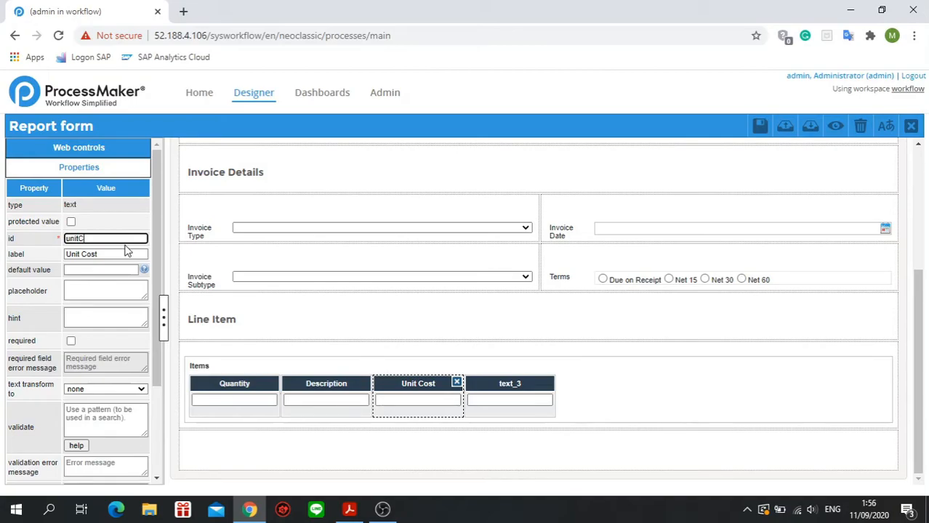
{"action": "type", "text": "ost"}
Set the fourth grid column's id to "total" and its label to "Total".
{"action": "left_click", "coordinate": [487, 389]}
{"action": "scroll", "coordinate": [126, 239], "scroll_direction": "up", "scroll_amount": 3}
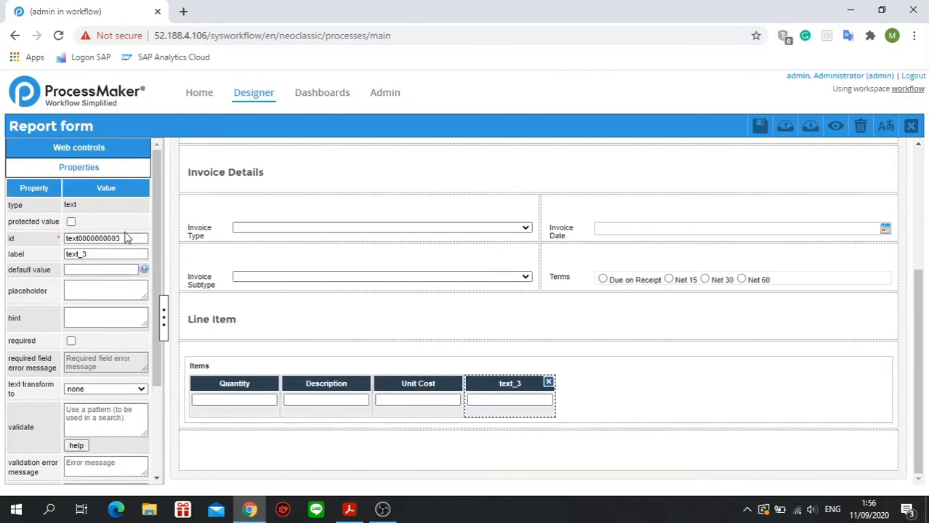
{"action": "left_click_drag", "start_coordinate": [125, 239], "coordinate": [67, 239]}
{"action": "type", "text": "t"}
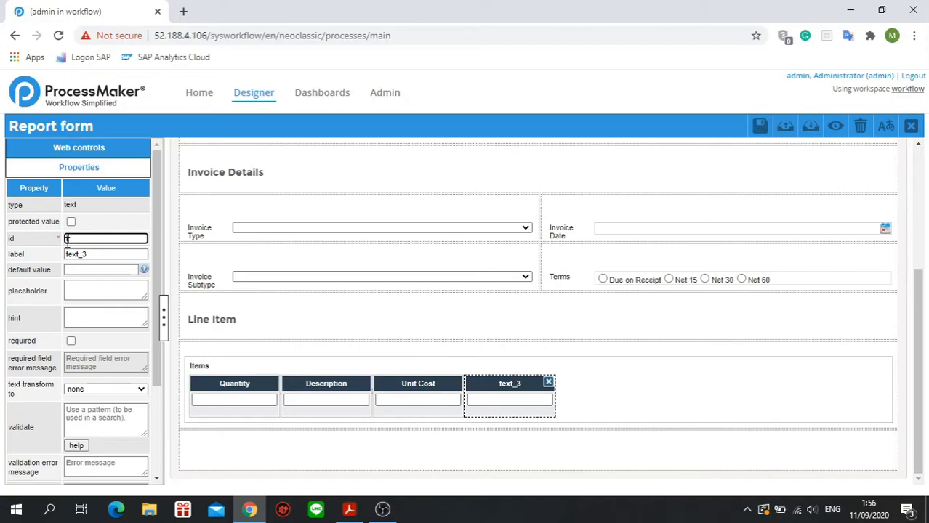
{"action": "type", "text": "otal"}
{"action": "key", "text": "Tab"}
{"action": "type", "text": "Total"}
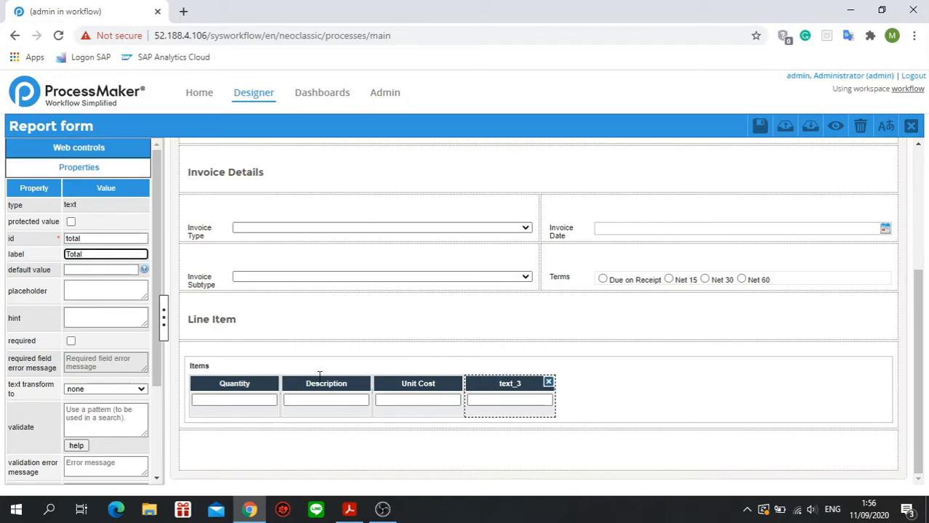
{"action": "left_click", "coordinate": [642, 417]}
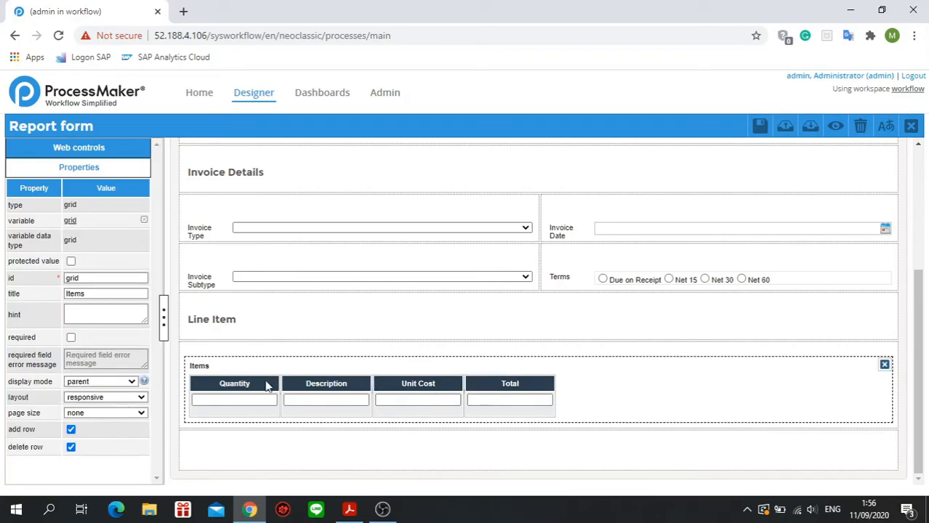
Set the column width of the Quantity column to 25.
{"action": "left_click", "coordinate": [266, 383]}
{"action": "scroll", "coordinate": [125, 380], "scroll_direction": "down", "scroll_amount": 3}
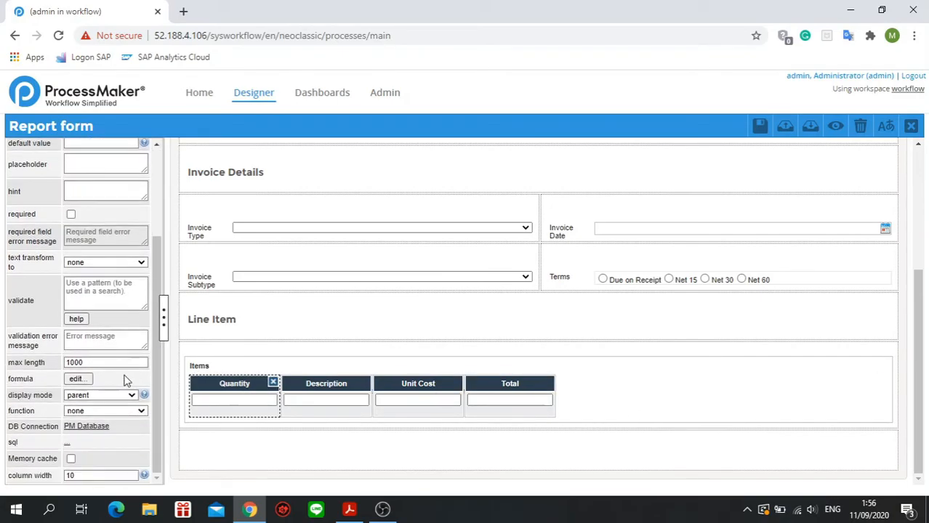
{"action": "left_click", "coordinate": [113, 475]}
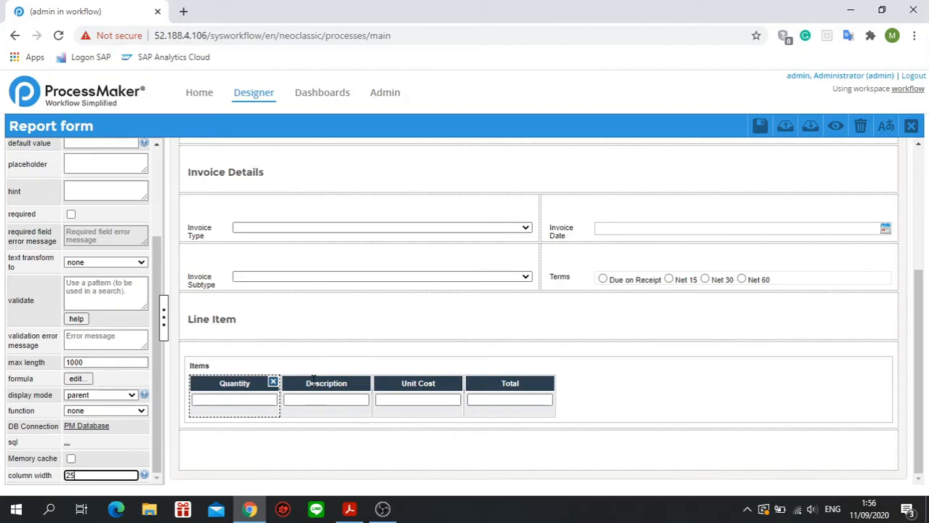
Set the column width of the Description column to 25.
{"action": "left_click", "coordinate": [286, 405]}
{"action": "left_click_drag", "start_coordinate": [97, 476], "coordinate": [52, 483]}
{"action": "type", "text": "25"}
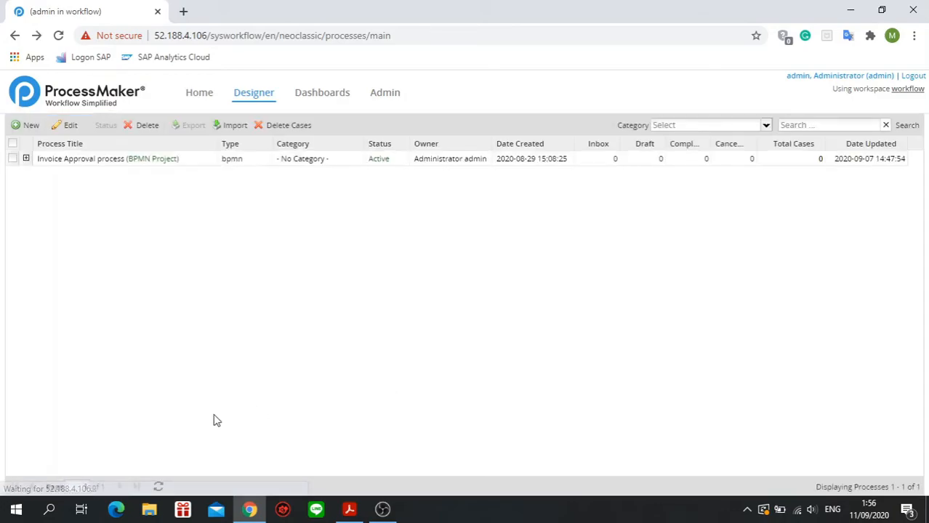
Reopen the Invoice Approval process and open its Report form Dynaform for editing.
{"action": "left_click", "coordinate": [350, 166]}
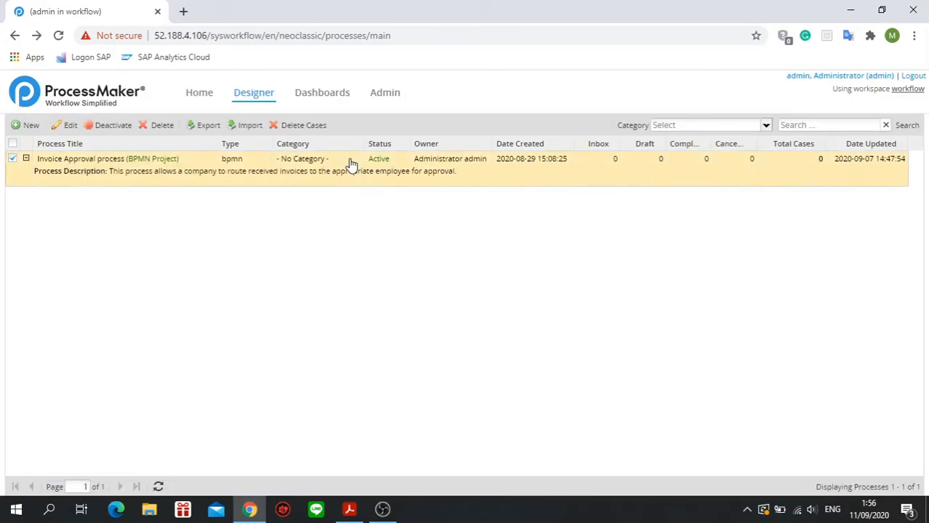
{"action": "double_click", "coordinate": [349, 166]}
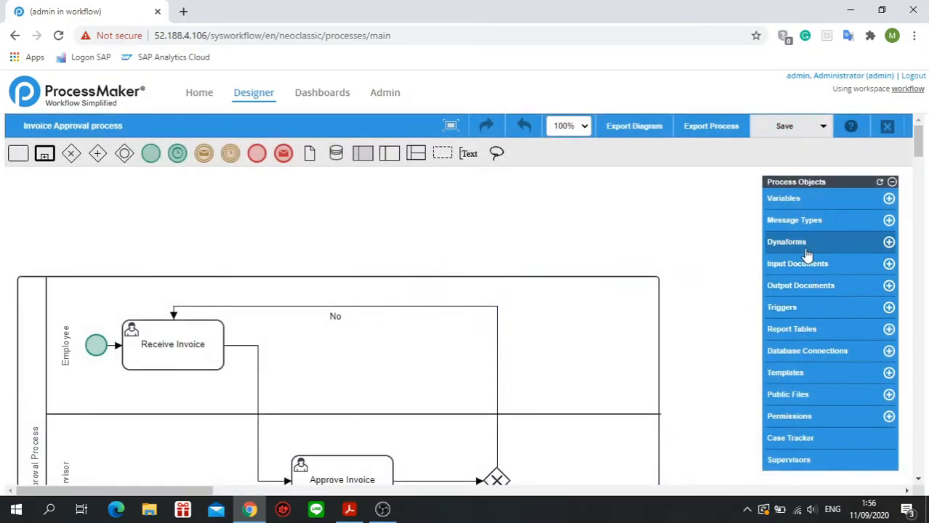
{"action": "left_click", "coordinate": [804, 247]}
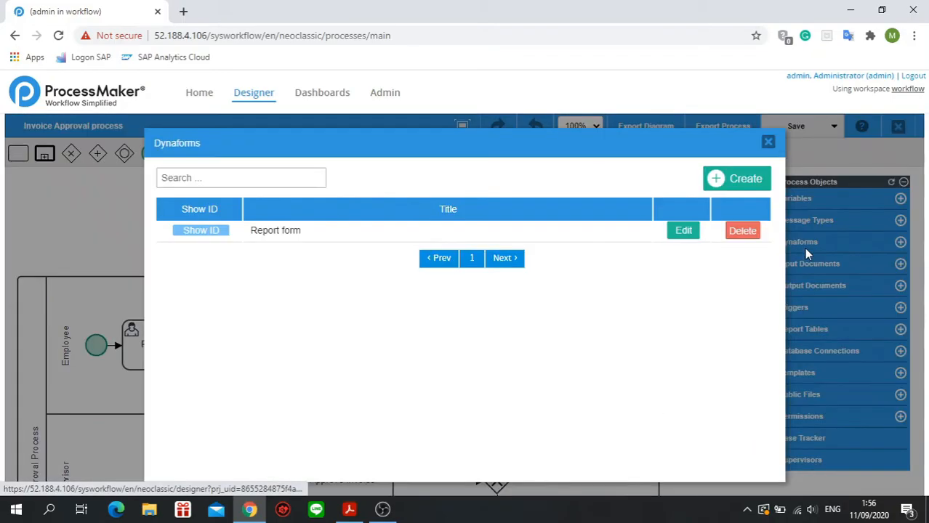
{"action": "left_click", "coordinate": [683, 231]}
Add a subtitle labelled "Line Items" in the empty row below the Invoice Details fields and save the form.
{"action": "scroll", "coordinate": [490, 323], "scroll_direction": "down", "scroll_amount": 2}
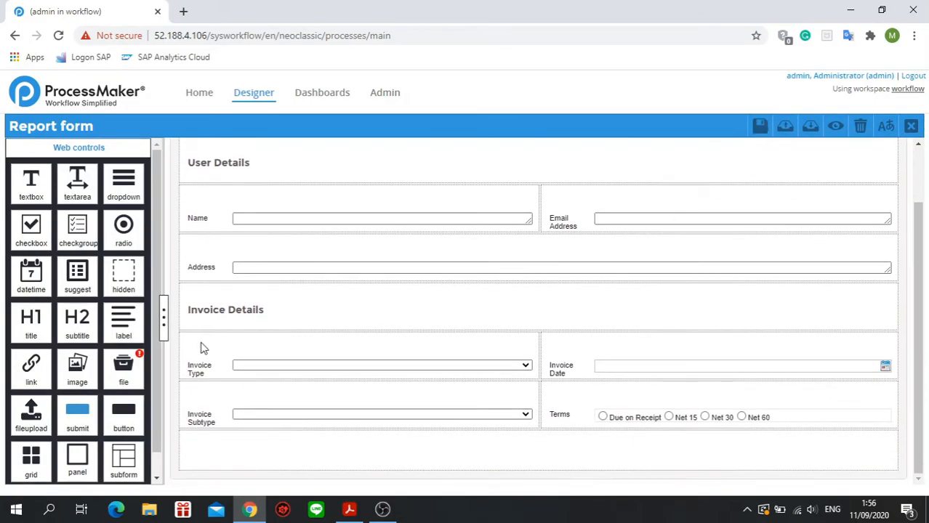
{"action": "left_click", "coordinate": [229, 465]}
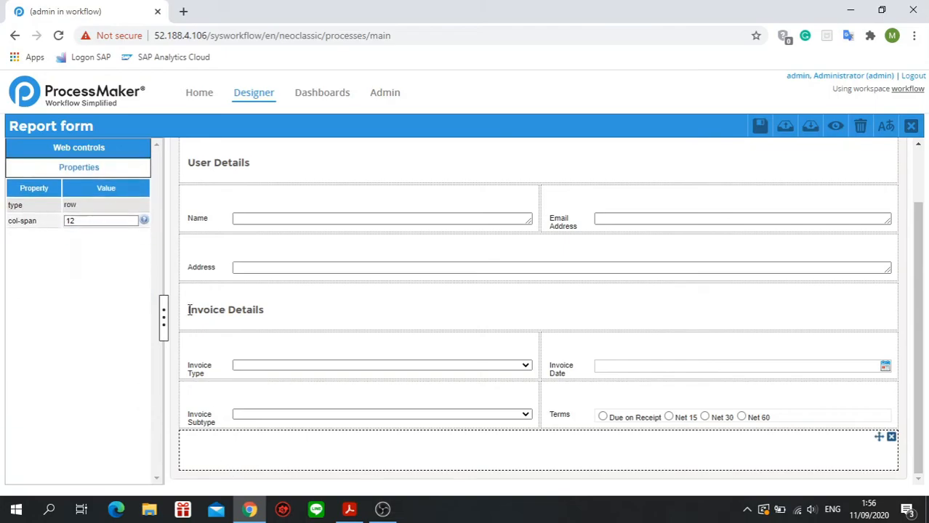
{"action": "left_click", "coordinate": [76, 145]}
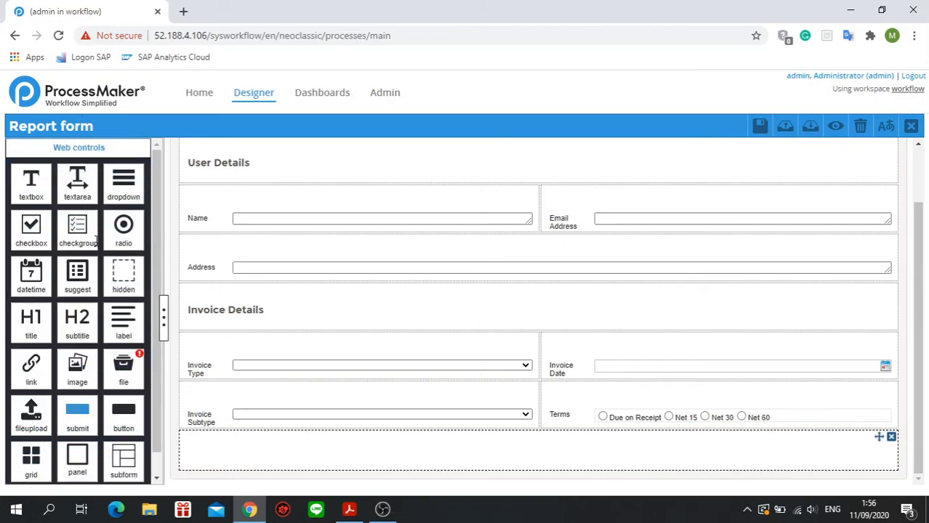
{"action": "left_click_drag", "start_coordinate": [76, 326], "coordinate": [234, 454]}
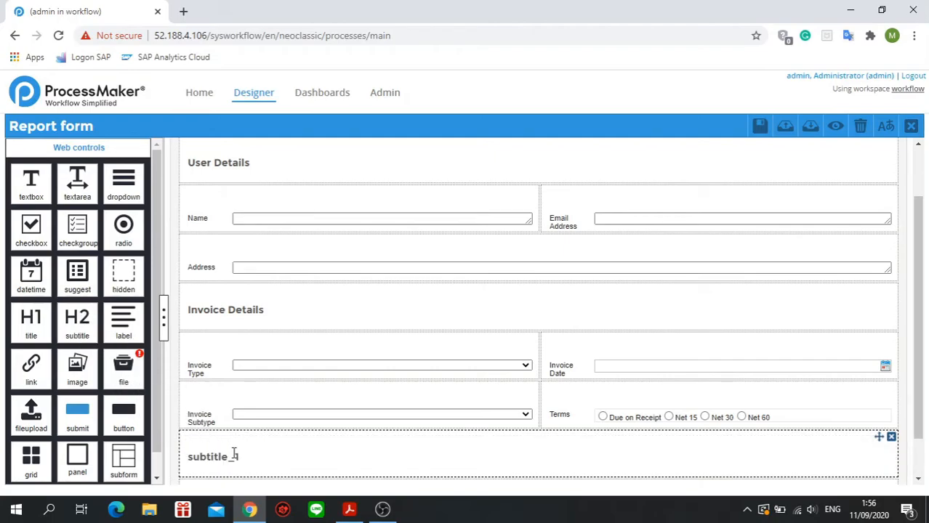
{"action": "left_click", "coordinate": [234, 456]}
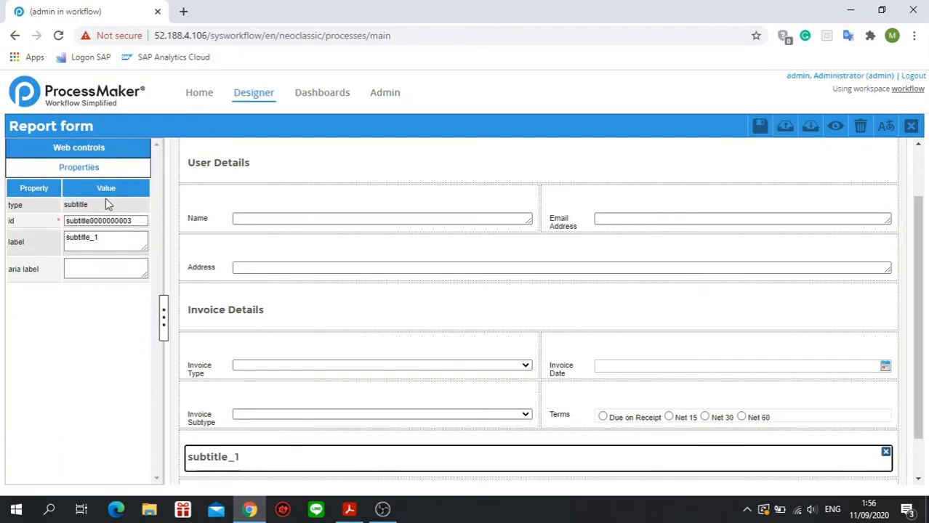
{"action": "left_click_drag", "start_coordinate": [106, 239], "coordinate": [64, 249]}
{"action": "type", "text": "Li"}
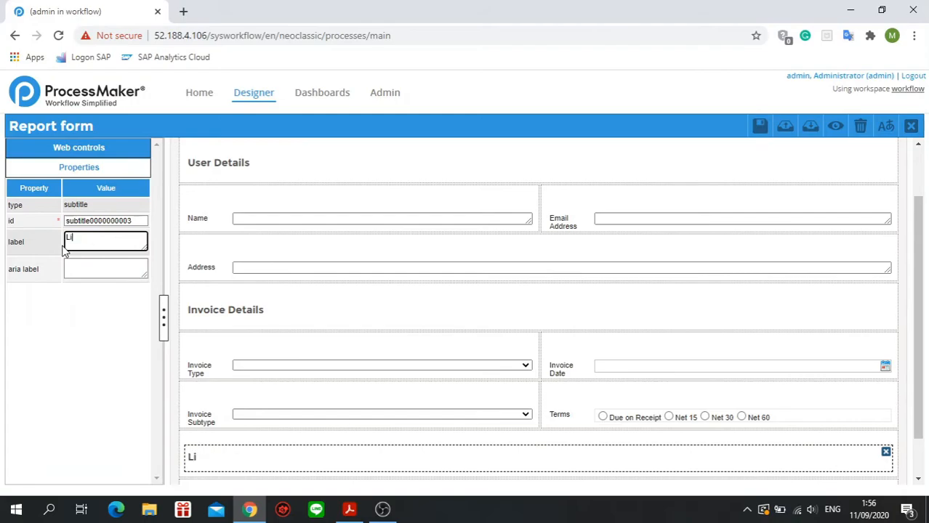
{"action": "type", "text": "ne Items"}
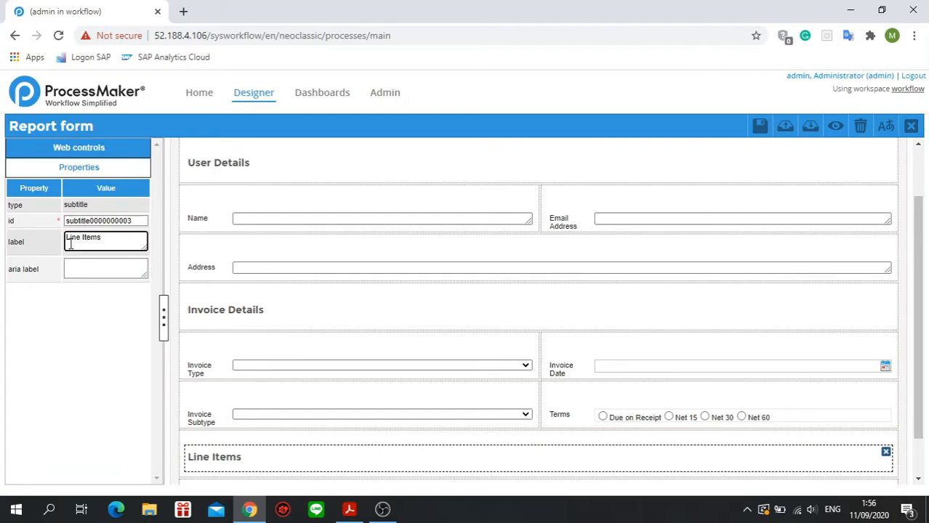
{"action": "left_click", "coordinate": [129, 149]}
{"action": "left_click", "coordinate": [760, 126]}
Add a grid below the Line Items subtitle, link it to the existing "grid" variable, and save the form.
{"action": "scroll", "coordinate": [407, 363], "scroll_direction": "down", "scroll_amount": 1}
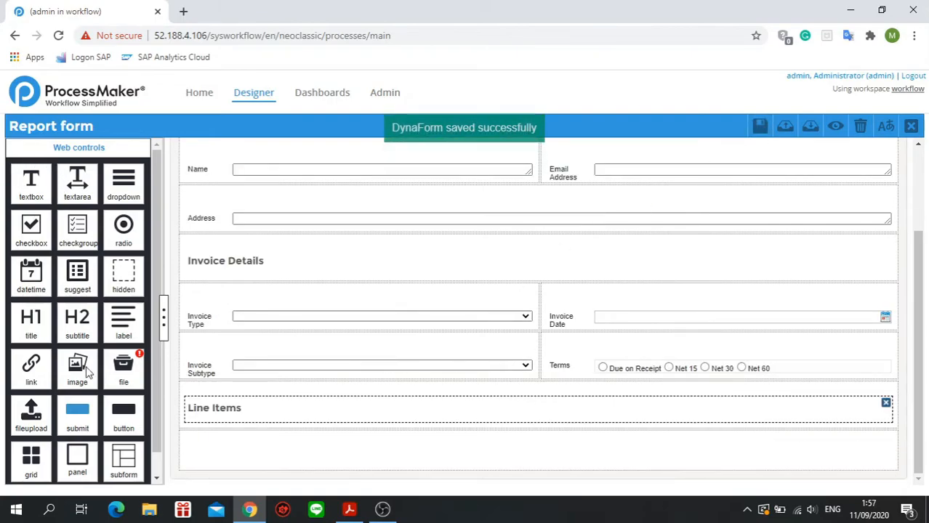
{"action": "left_click_drag", "start_coordinate": [37, 455], "coordinate": [252, 453]}
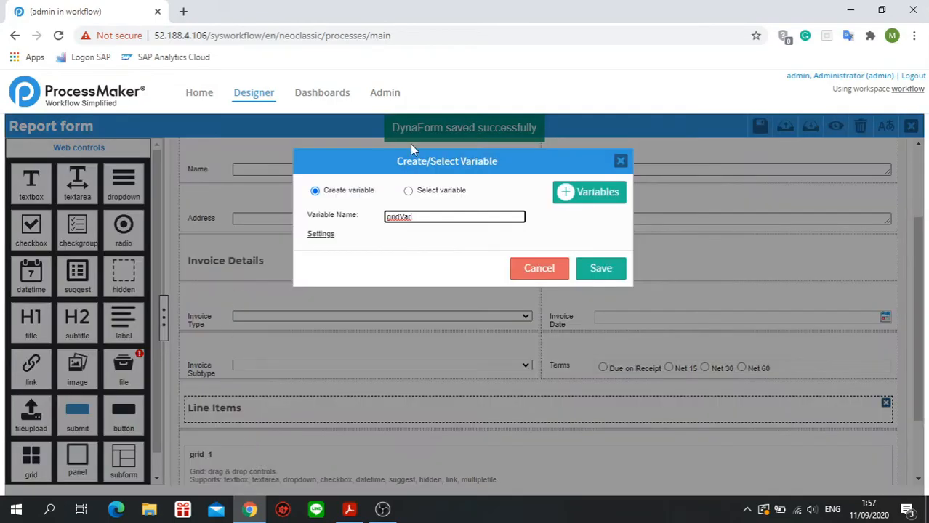
{"action": "left_click", "coordinate": [429, 190]}
{"action": "double_click", "coordinate": [389, 237]}
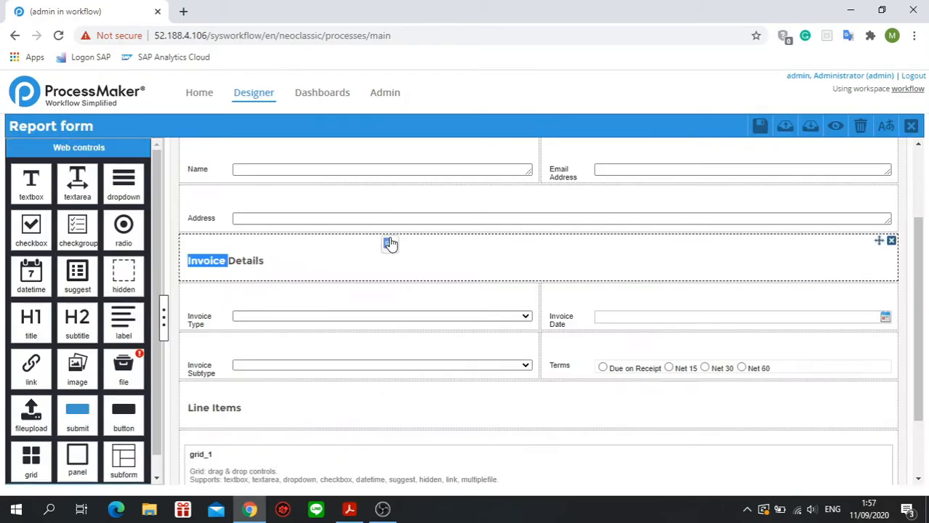
{"action": "left_click", "coordinate": [760, 126]}
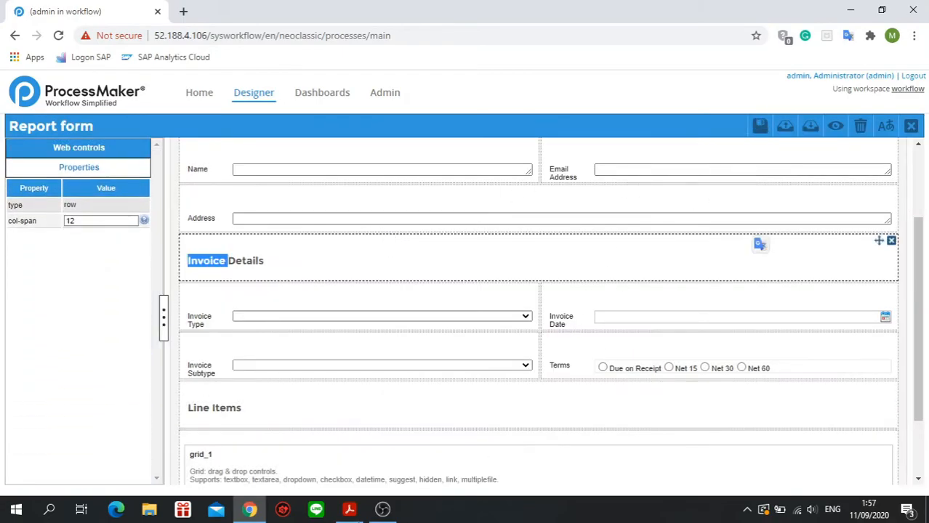
Set the title of the new grid to "Items".
{"action": "left_click", "coordinate": [272, 460]}
{"action": "left_click_drag", "start_coordinate": [104, 294], "coordinate": [33, 287]}
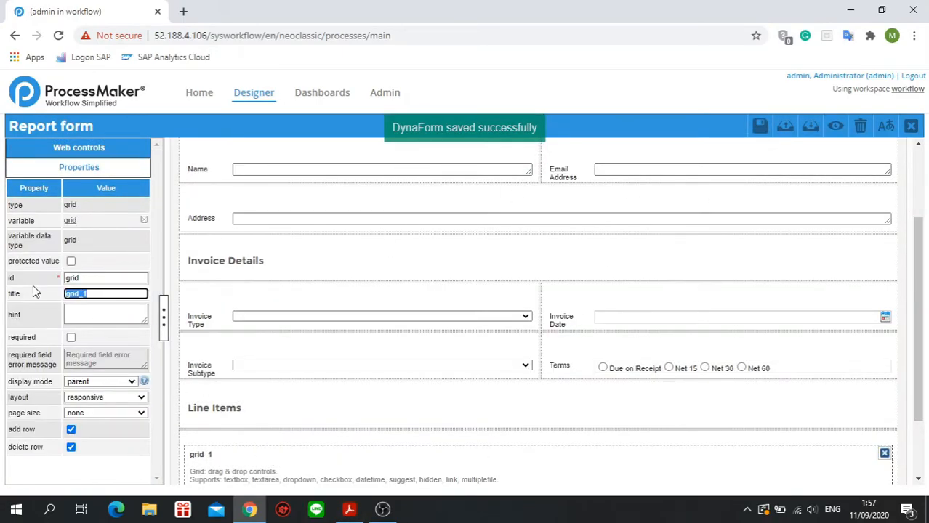
{"action": "type", "text": "Items"}
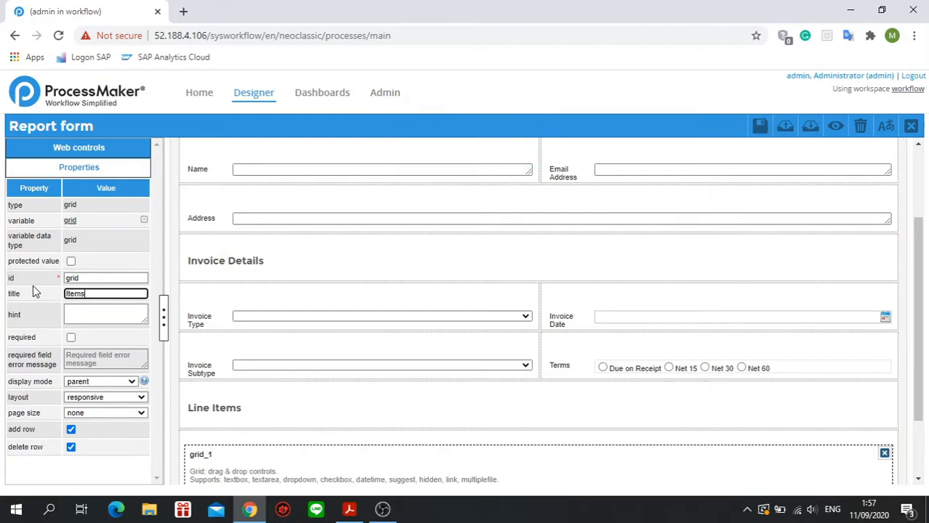
{"action": "left_click", "coordinate": [233, 463]}
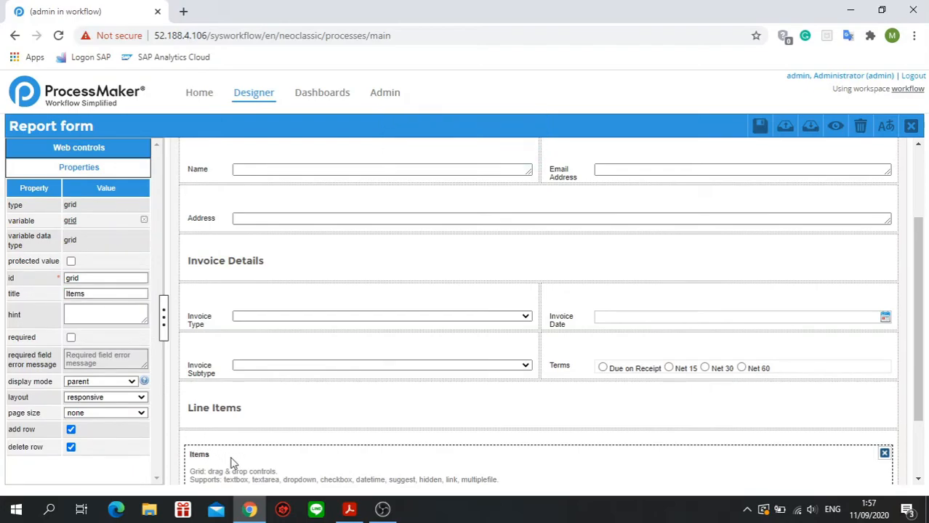
Add a textbox as the first column of the Items grid and set its column width to 25.
{"action": "left_click", "coordinate": [106, 147]}
{"action": "left_click_drag", "start_coordinate": [36, 190], "coordinate": [243, 468]}
{"action": "scroll", "coordinate": [218, 407], "scroll_direction": "down", "scroll_amount": 1}
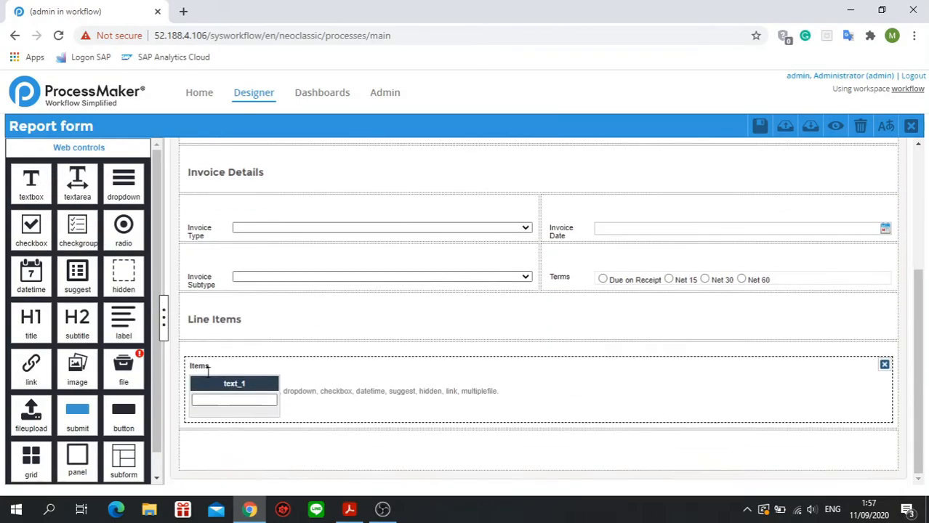
{"action": "left_click", "coordinate": [214, 384]}
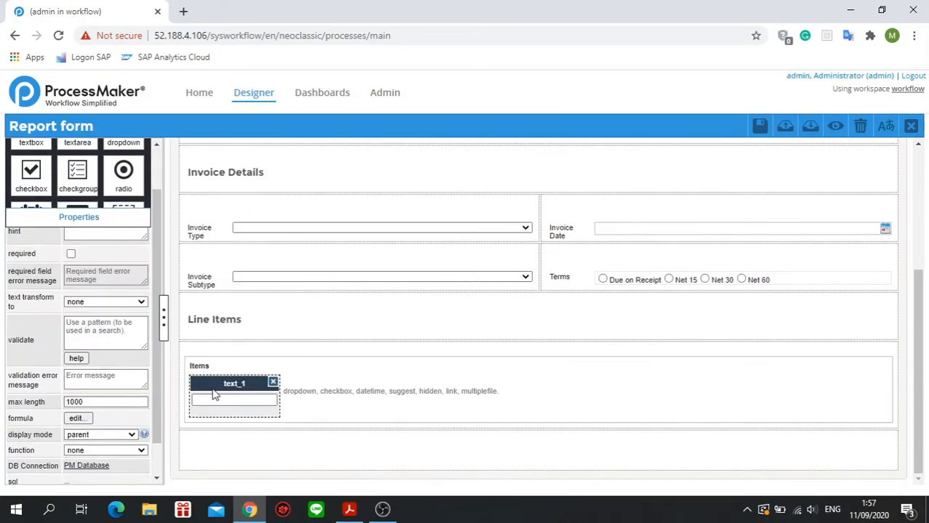
{"action": "scroll", "coordinate": [139, 405], "scroll_direction": "down", "scroll_amount": 1}
{"action": "left_click_drag", "start_coordinate": [114, 473], "coordinate": [61, 483]}
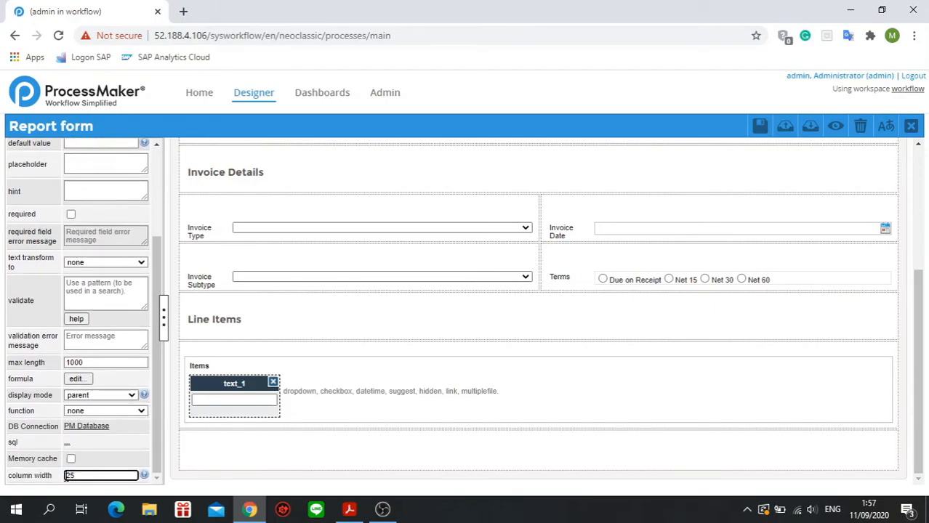
{"action": "left_click", "coordinate": [298, 447]}
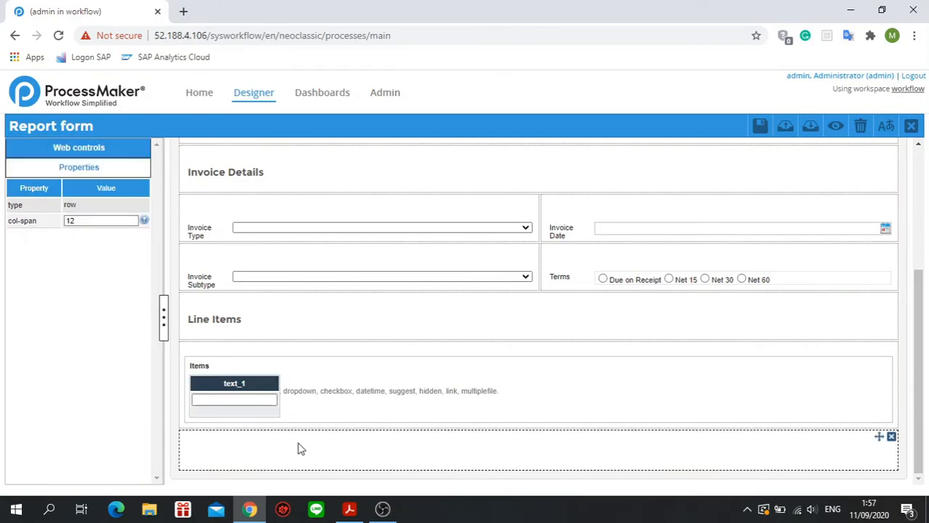
Review the properties of the Items grid and the column width of its first text column.
{"action": "left_click", "coordinate": [247, 395]}
{"action": "left_click", "coordinate": [330, 401]}
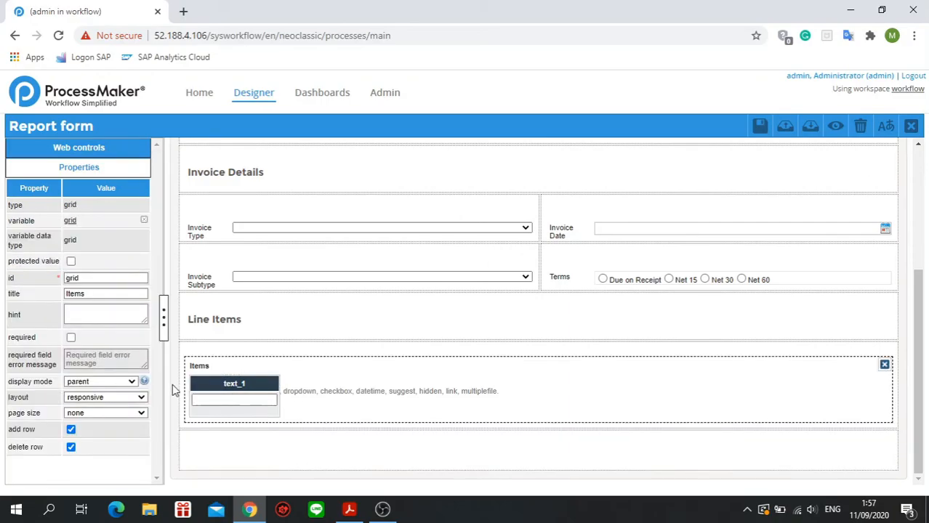
{"action": "left_click", "coordinate": [220, 387]}
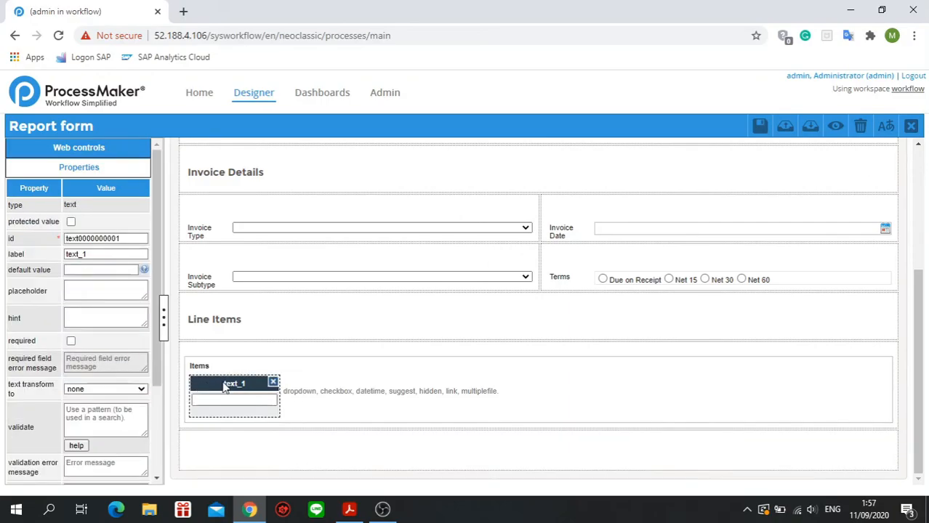
{"action": "scroll", "coordinate": [101, 395], "scroll_direction": "down", "scroll_amount": 2}
{"action": "scroll", "coordinate": [101, 395], "scroll_direction": "up", "scroll_amount": 2}
{"action": "scroll", "coordinate": [99, 280], "scroll_direction": "down", "scroll_amount": 2}
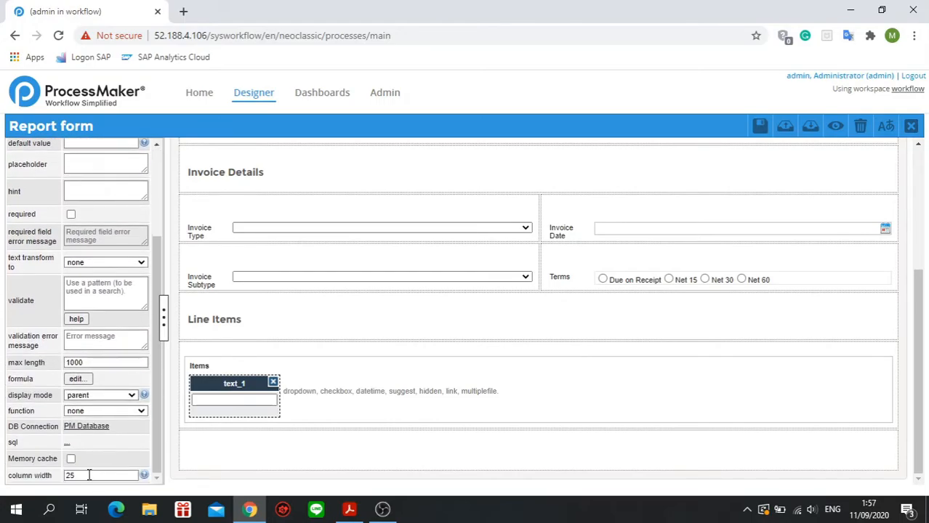
{"action": "mouse_move", "coordinate": [146, 476]}
{"action": "left_click_drag", "start_coordinate": [115, 477], "coordinate": [64, 479]}
Set the first grid column's id to "quantity" and its label to "Quantity", and save the form.
{"action": "scroll", "coordinate": [53, 272], "scroll_direction": "up", "scroll_amount": 2}
{"action": "left_click_drag", "start_coordinate": [122, 238], "coordinate": [28, 271]}
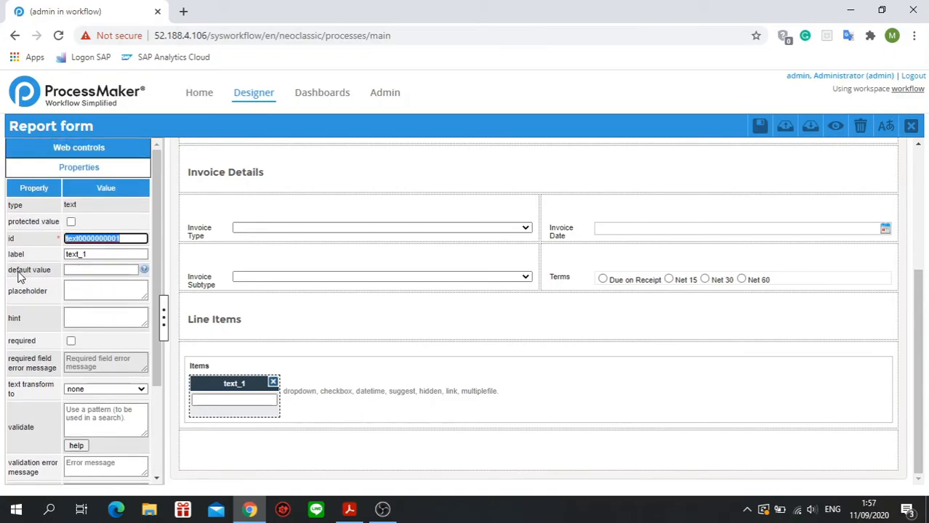
{"action": "key", "text": "BackSpace"}
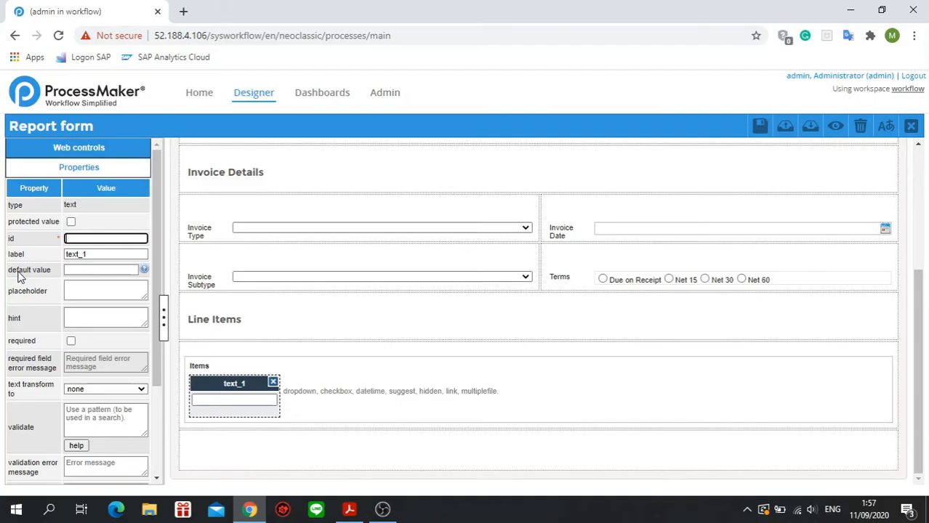
{"action": "type", "text": "quantity"}
{"action": "key", "text": "Tab"}
{"action": "type", "text": "Q"}
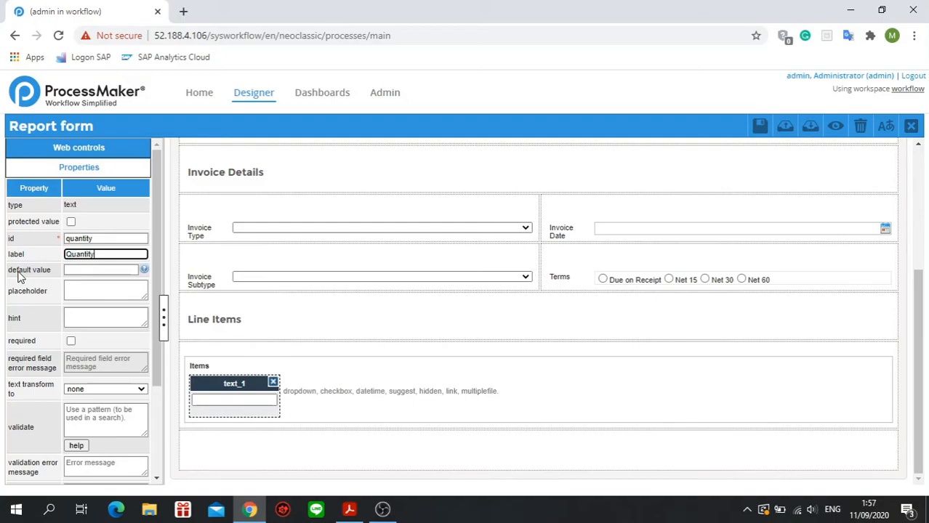
{"action": "left_click", "coordinate": [309, 359]}
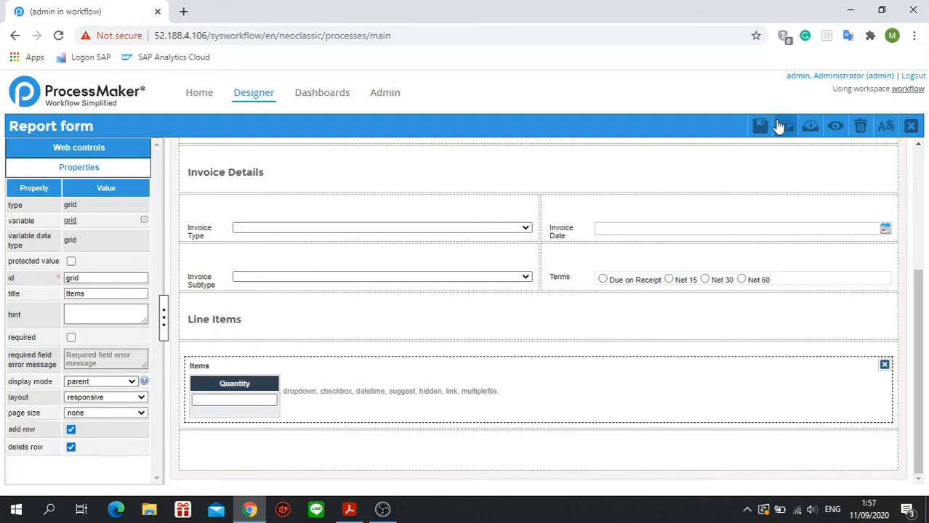
{"action": "left_click", "coordinate": [756, 127]}
Add a second textbox column to the Items grid with id "description" and label "Description", and save the form.
{"action": "left_click", "coordinate": [114, 151]}
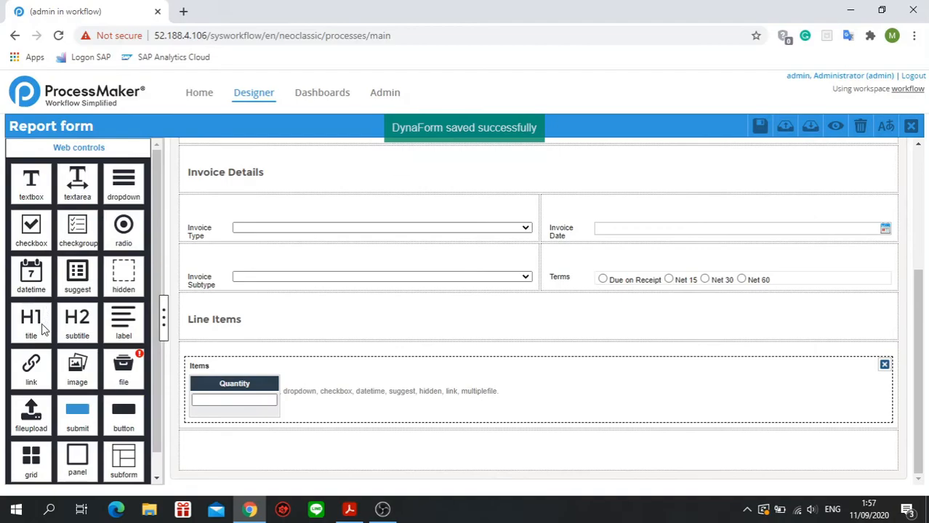
{"action": "left_click_drag", "start_coordinate": [20, 198], "coordinate": [309, 411]}
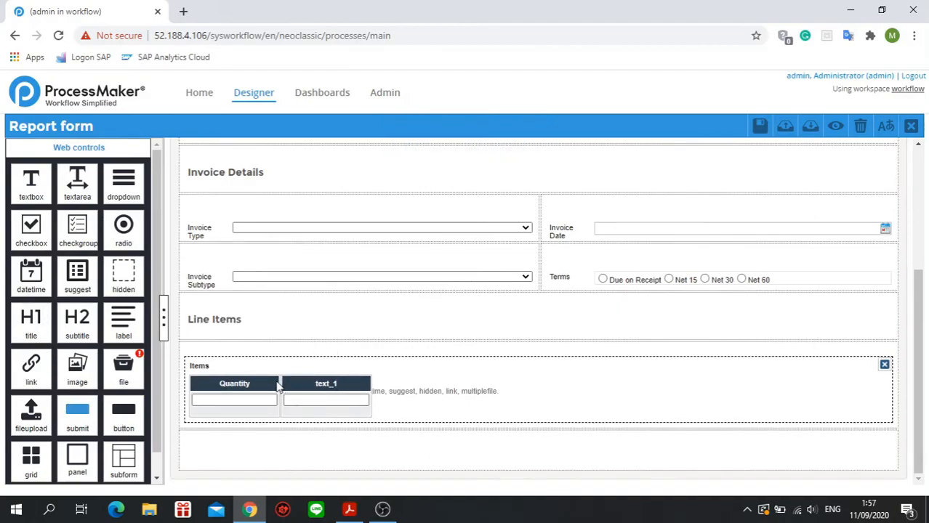
{"action": "left_click", "coordinate": [284, 387]}
{"action": "left_click_drag", "start_coordinate": [129, 239], "coordinate": [64, 239]}
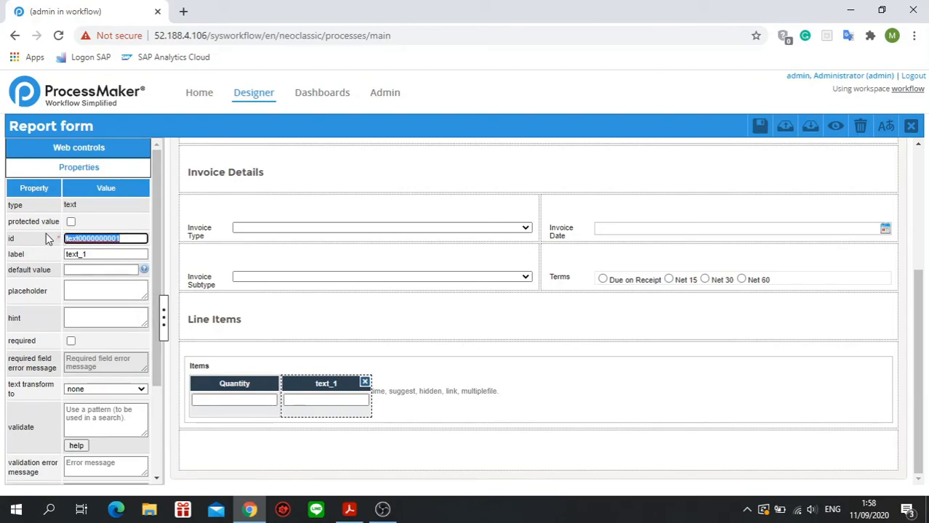
{"action": "type", "text": "description"}
{"action": "key", "text": "Tab"}
{"action": "type", "text": "D"}
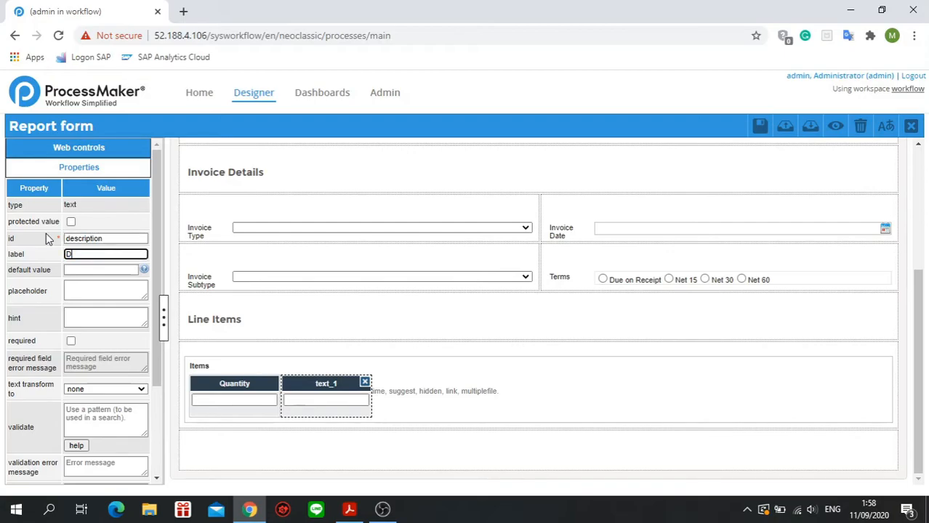
{"action": "type", "text": "escription"}
{"action": "left_click", "coordinate": [761, 126]}
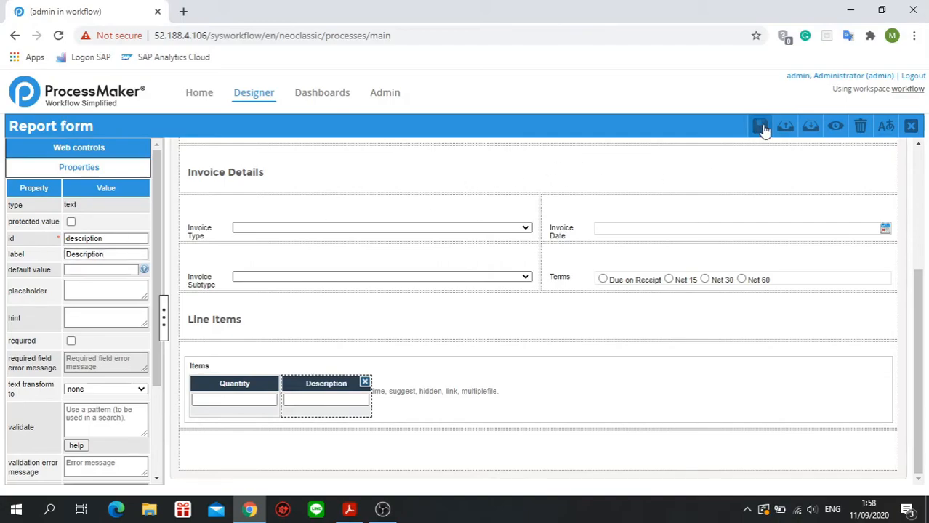
{"action": "left_click", "coordinate": [79, 147]}
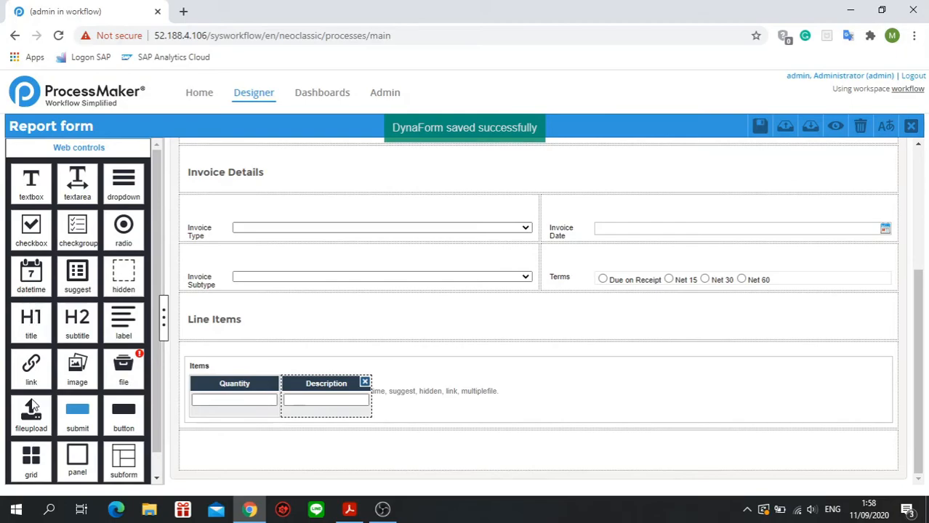
Add two more textbox columns to the Items grid, give the third column id "unitCost" and label "Unit Cost", and save the form.
{"action": "left_click_drag", "start_coordinate": [40, 197], "coordinate": [418, 407]}
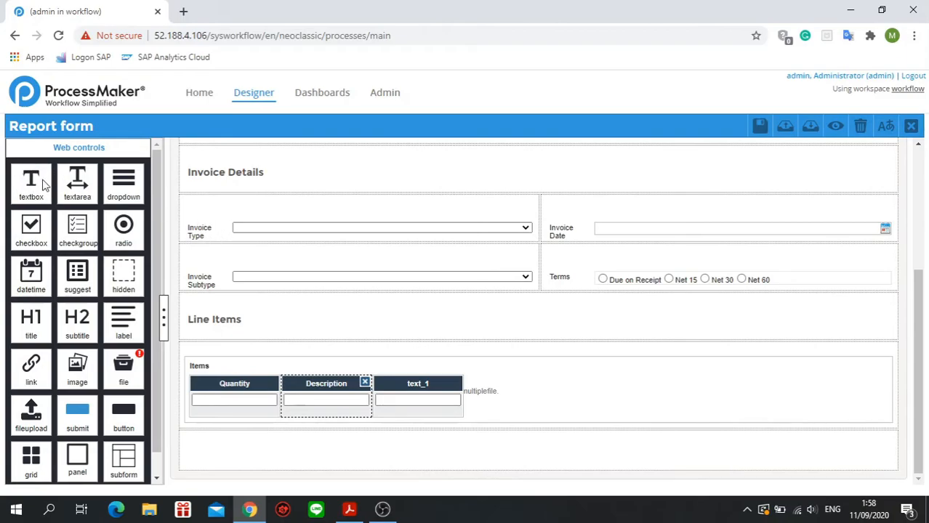
{"action": "left_click_drag", "start_coordinate": [29, 182], "coordinate": [509, 407]}
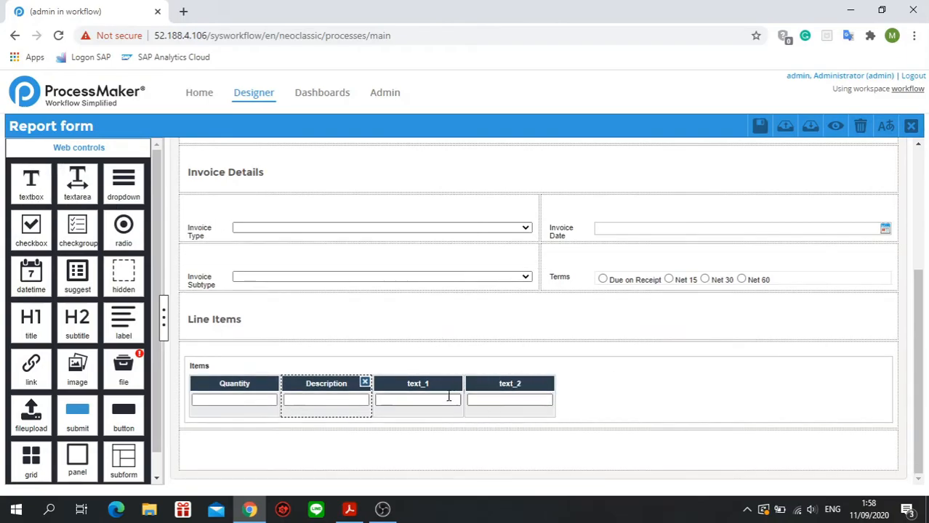
{"action": "left_click", "coordinate": [432, 388]}
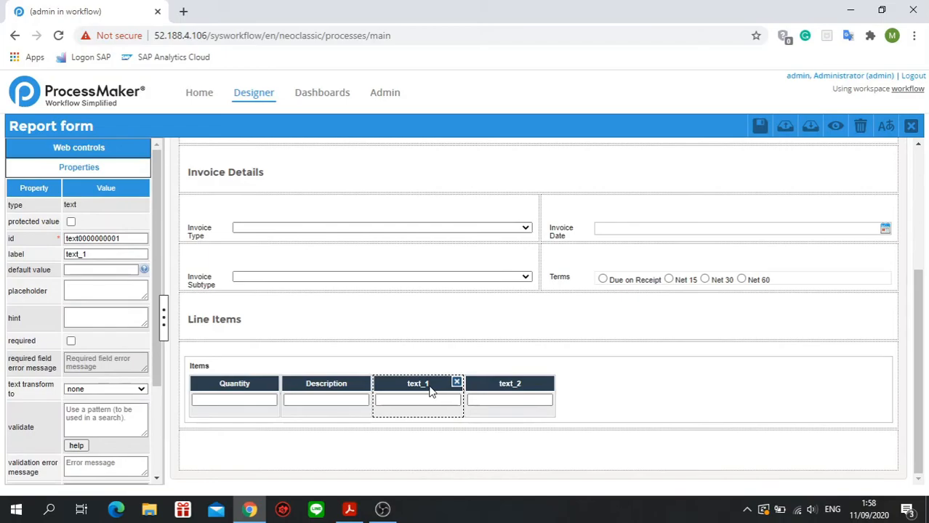
{"action": "double_click", "coordinate": [122, 238]}
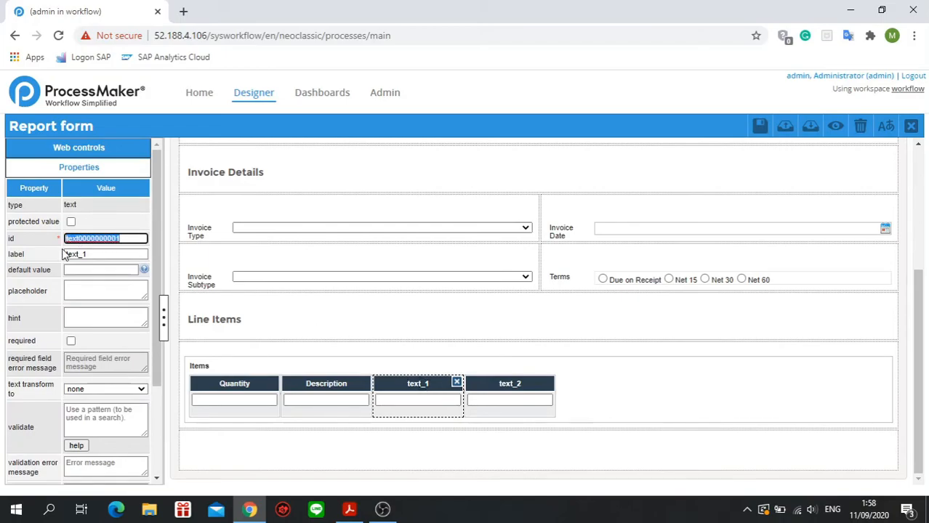
{"action": "type", "text": "unitCost"}
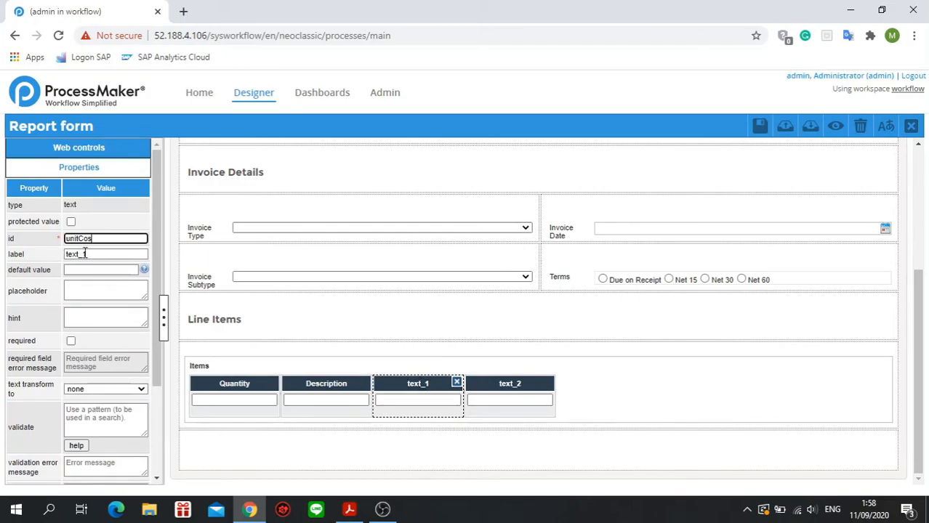
{"action": "key", "text": "Tab"}
{"action": "key", "text": "BackSpace"}
{"action": "type", "text": "Unit Cost"}
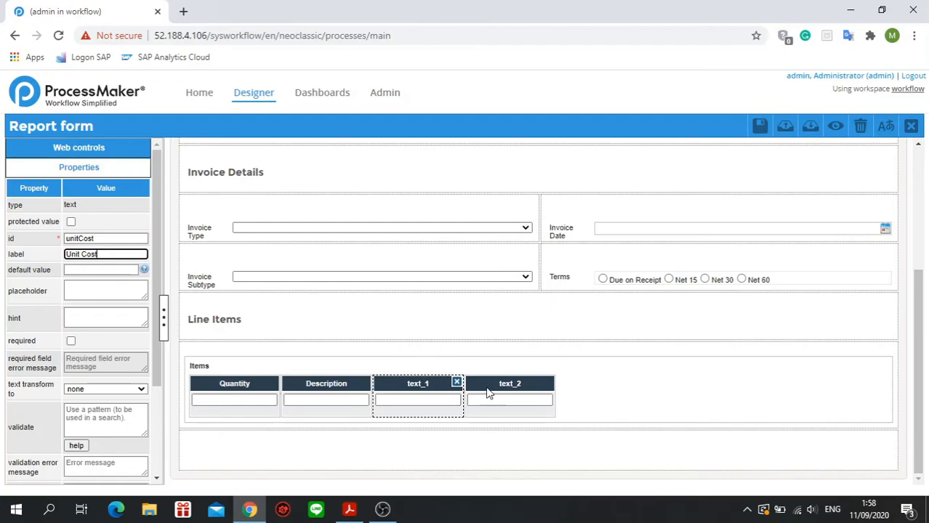
{"action": "left_click", "coordinate": [488, 392]}
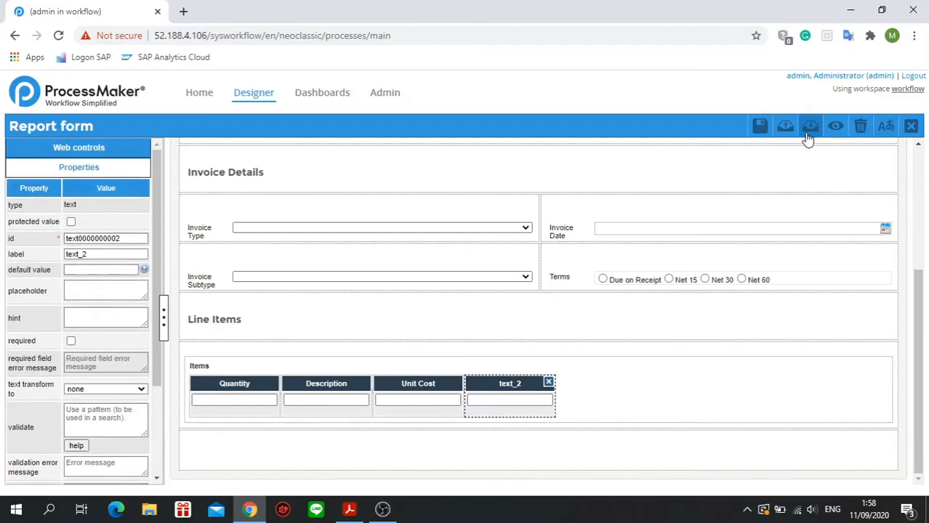
{"action": "left_click", "coordinate": [760, 127]}
Set the fourth grid column's id to "total" and its label to "Total", and save the form.
{"action": "left_click_drag", "start_coordinate": [129, 238], "coordinate": [43, 241]}
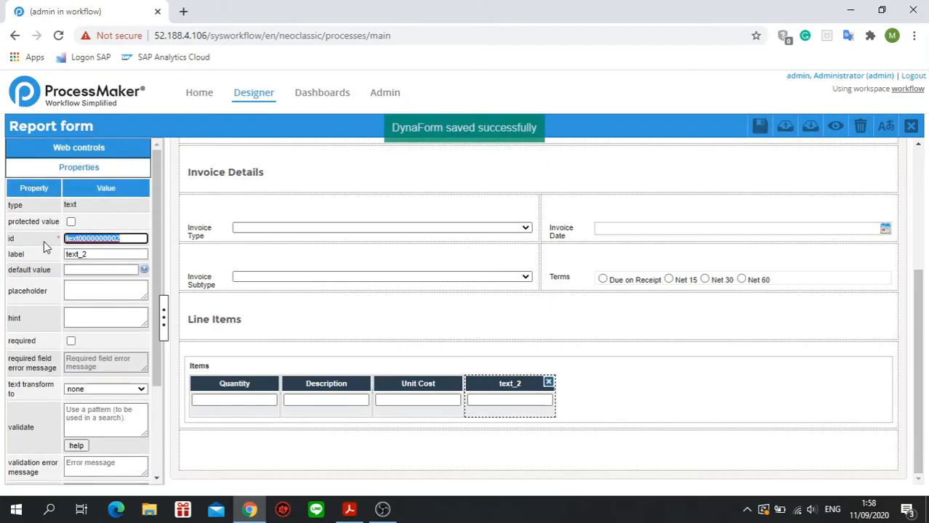
{"action": "type", "text": "total"}
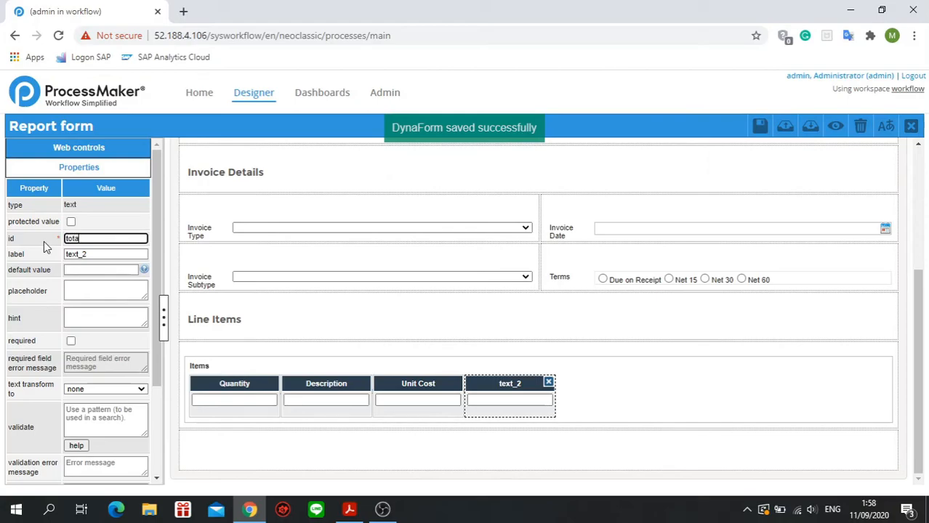
{"action": "key", "text": "Tab"}
{"action": "type", "text": "Total"}
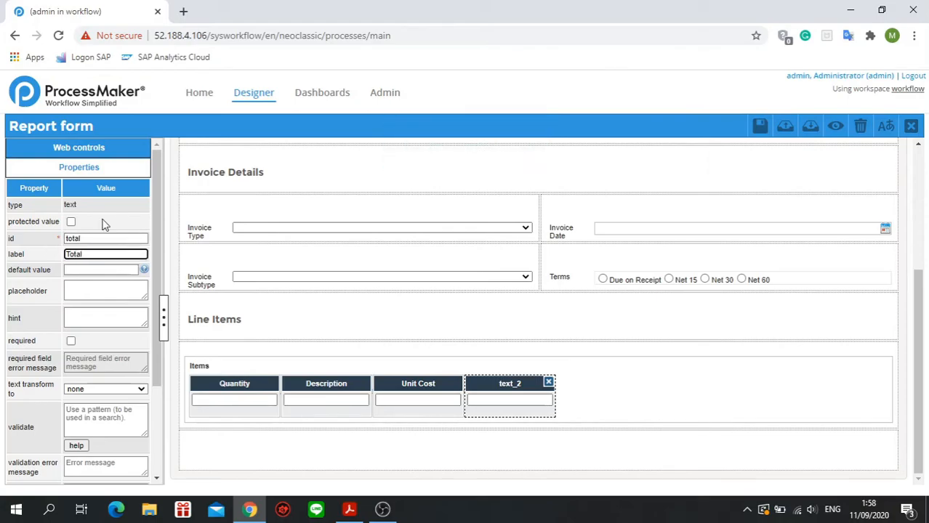
{"action": "left_click", "coordinate": [761, 125]}
{"action": "left_click", "coordinate": [627, 382]}
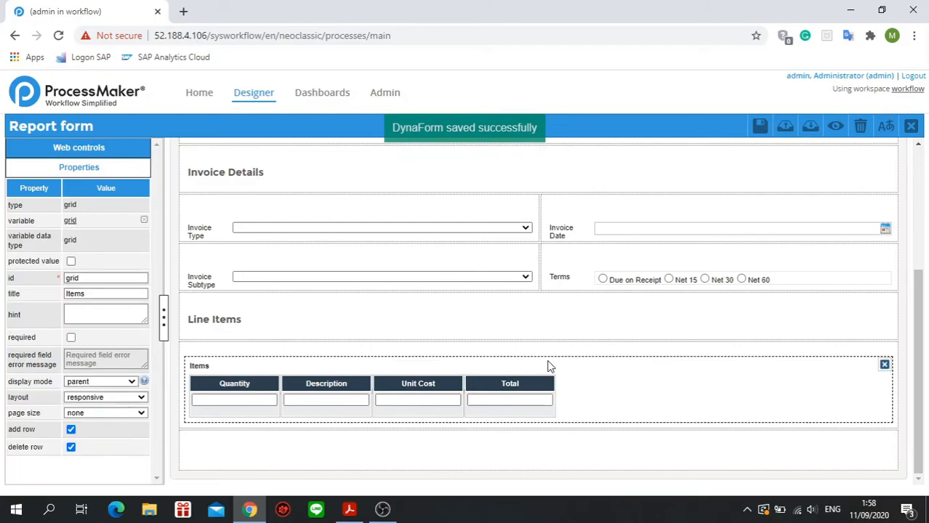
Give the Total column a formula that multiplies quantity by unitCost, and save the form.
{"action": "scroll", "coordinate": [427, 178], "scroll_direction": "up", "scroll_amount": 3}
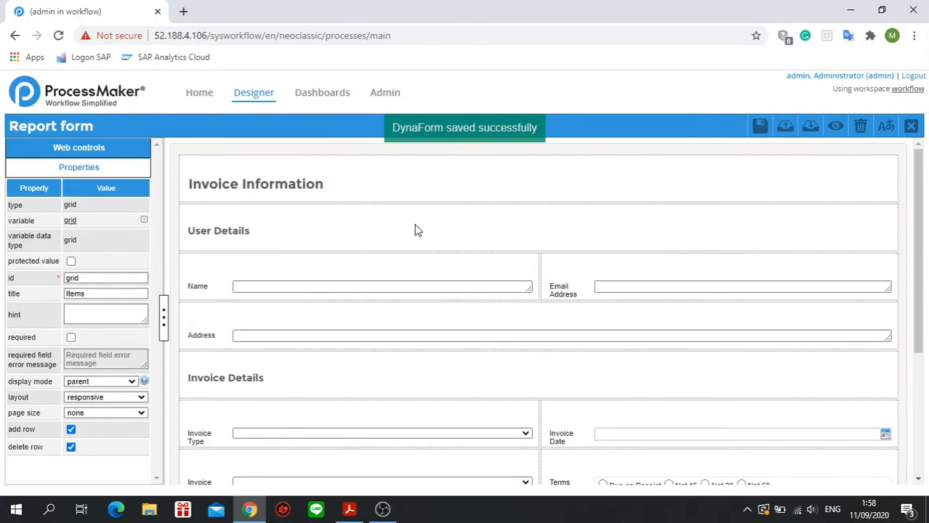
{"action": "scroll", "coordinate": [416, 228], "scroll_direction": "down", "scroll_amount": 3}
{"action": "left_click", "coordinate": [476, 392]}
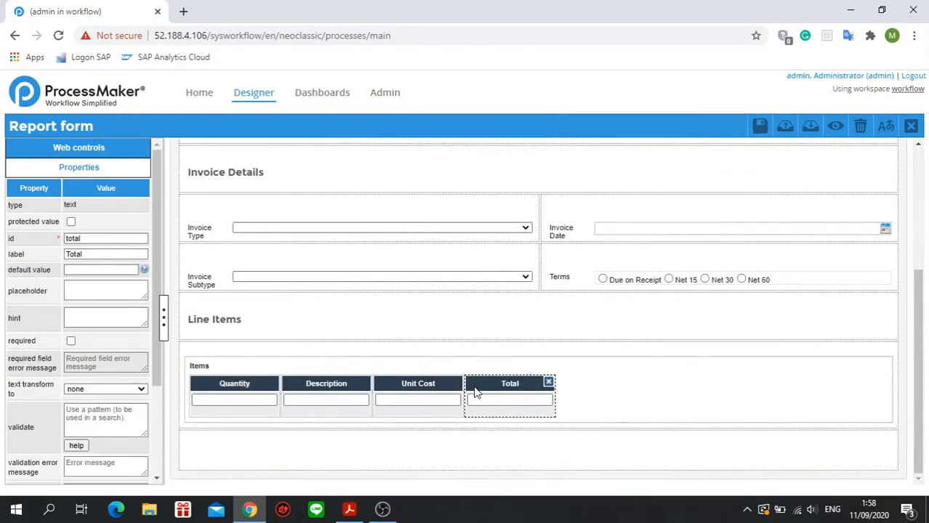
{"action": "scroll", "coordinate": [9, 374], "scroll_direction": "down", "scroll_amount": 3}
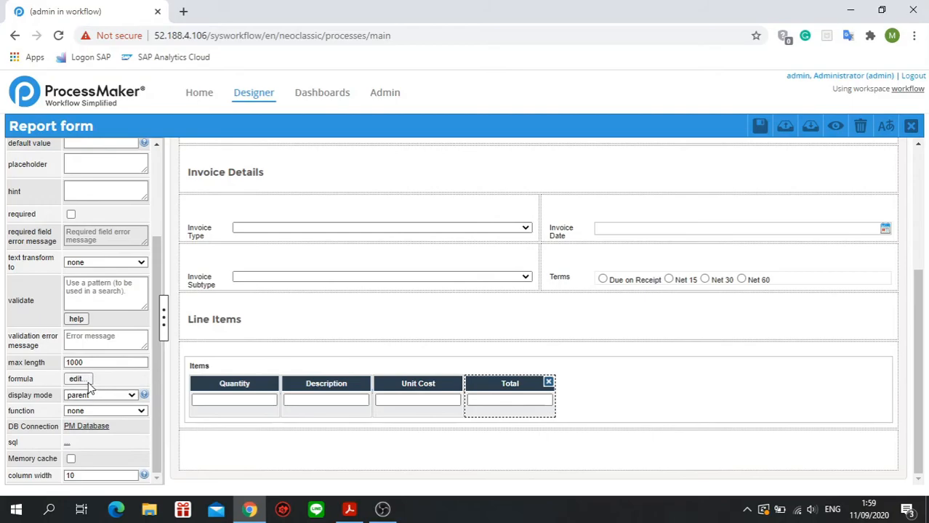
{"action": "left_click", "coordinate": [78, 379]}
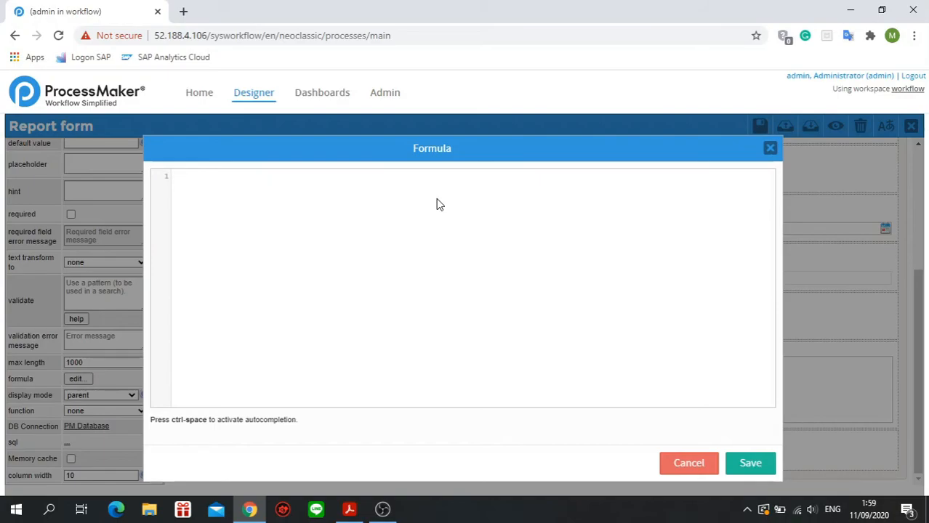
{"action": "type", "text": "quantity * unitCost"}
{"action": "left_click", "coordinate": [748, 466]}
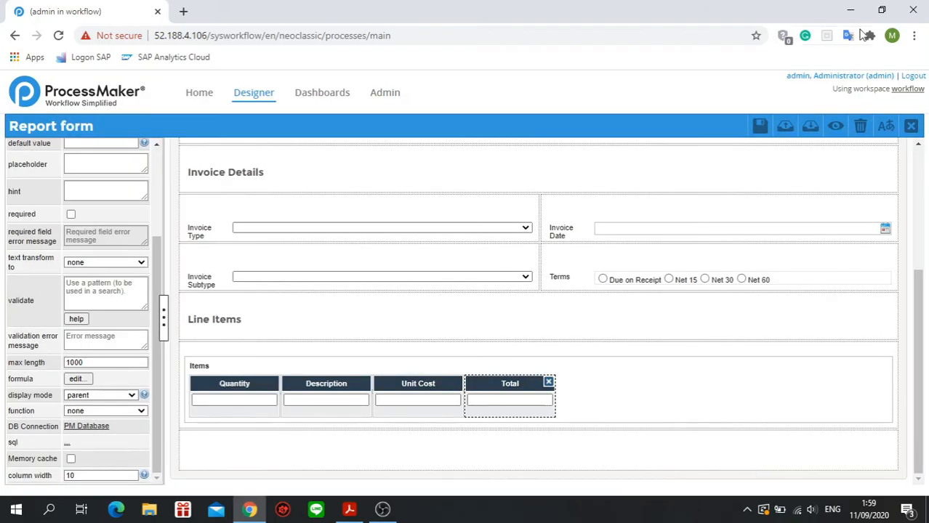
{"action": "left_click", "coordinate": [759, 132]}
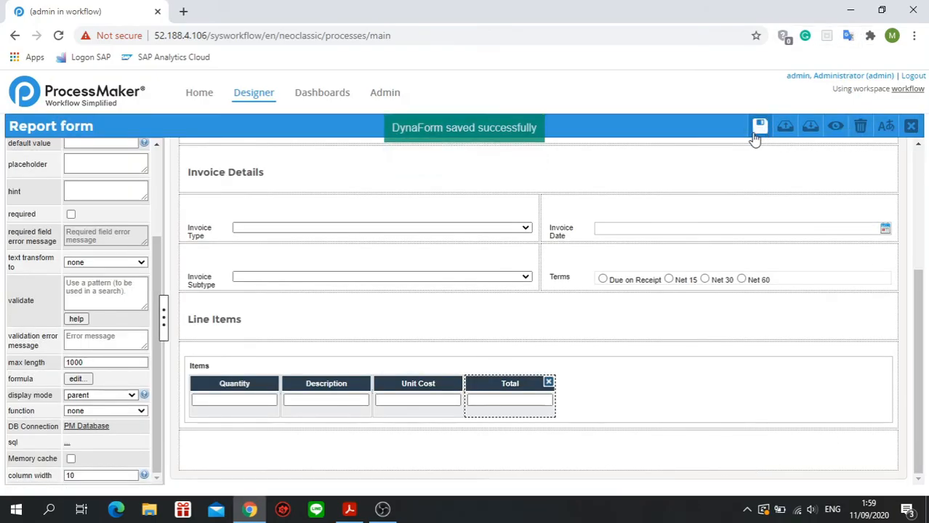
Preview the form and check the Invoice Type and Invoice Subtype dropdowns.
{"action": "scroll", "coordinate": [574, 259], "scroll_direction": "up", "scroll_amount": 3}
{"action": "scroll", "coordinate": [574, 259], "scroll_direction": "down", "scroll_amount": 3}
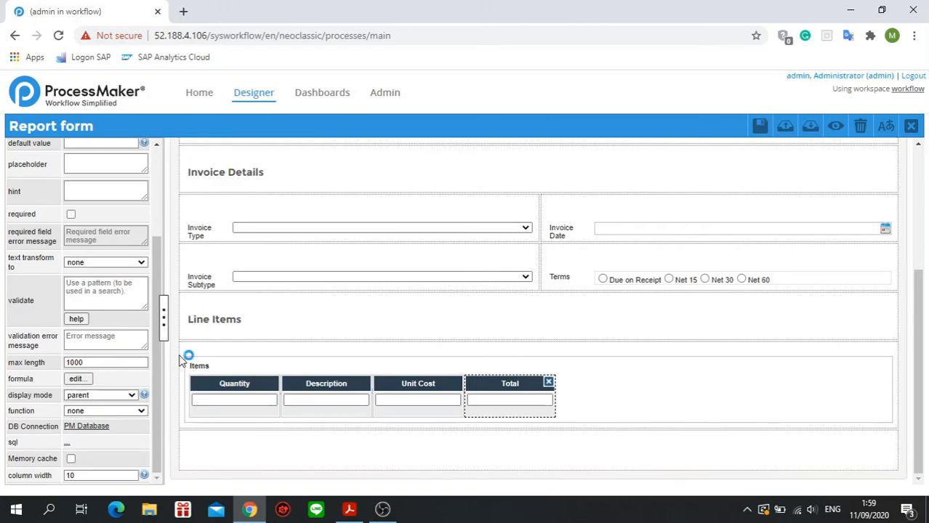
{"action": "left_click", "coordinate": [834, 128]}
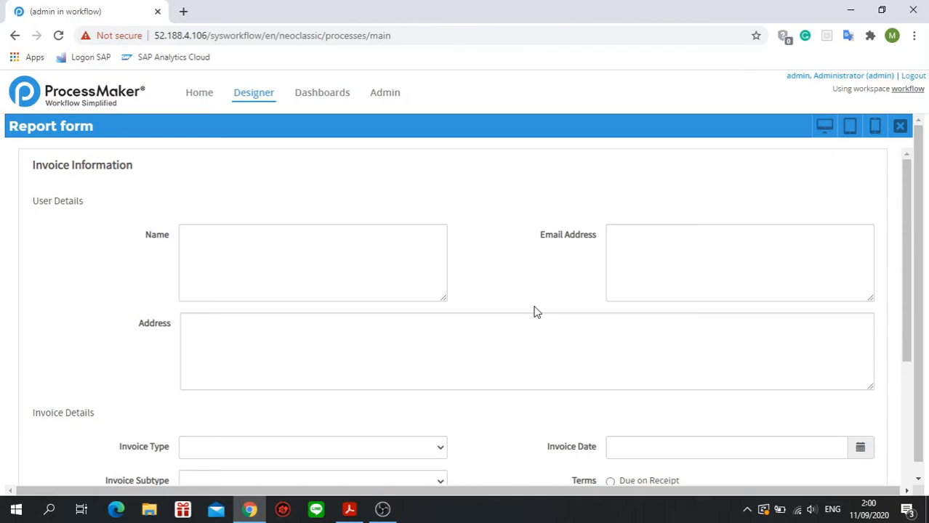
{"action": "scroll", "coordinate": [502, 329], "scroll_direction": "down", "scroll_amount": 3}
{"action": "left_click", "coordinate": [440, 244]}
{"action": "left_click", "coordinate": [438, 279]}
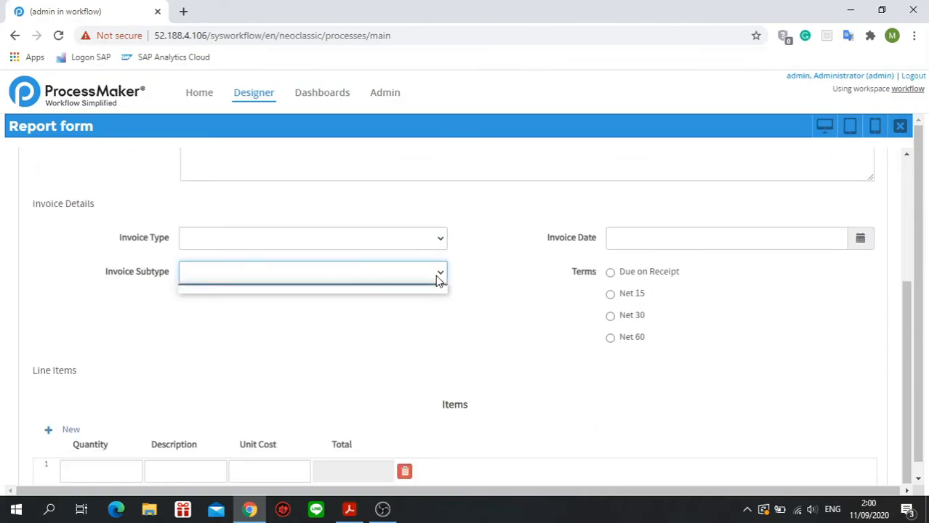
{"action": "left_click", "coordinate": [441, 257]}
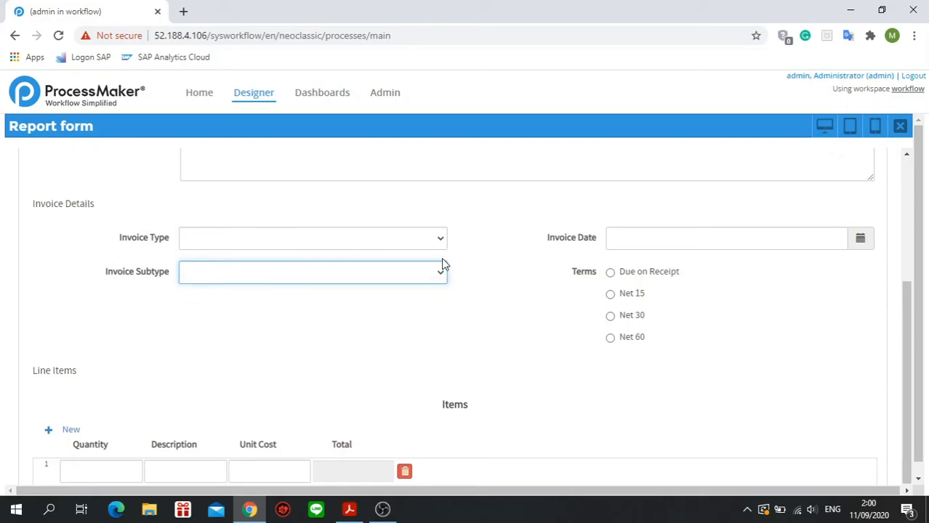
{"action": "scroll", "coordinate": [468, 347], "scroll_direction": "down", "scroll_amount": 2}
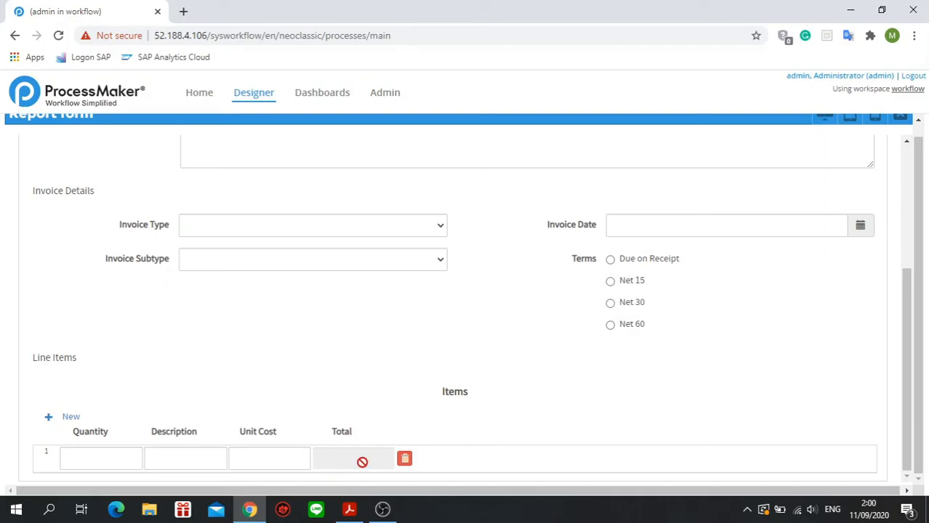
Test the Total formula in the preview with quantity 10 and unit cost 1000, and close the preview.
{"action": "left_click", "coordinate": [111, 465]}
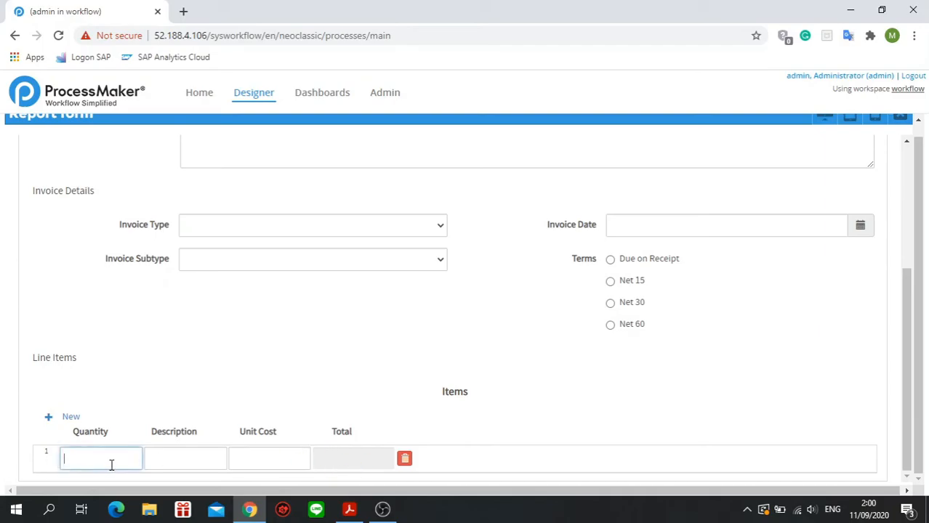
{"action": "type", "text": "10"}
{"action": "key", "text": "Tab"}
{"action": "key", "text": "Tab"}
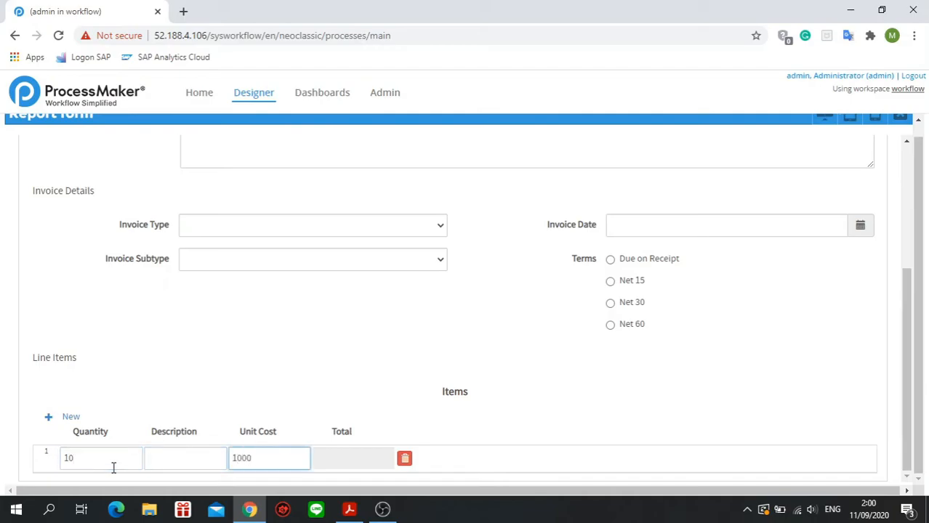
{"action": "left_click", "coordinate": [342, 414]}
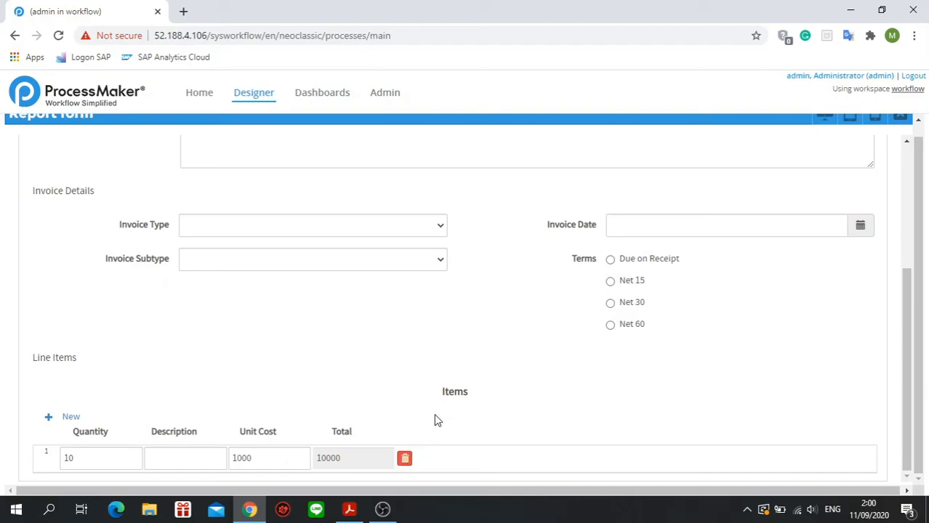
{"action": "scroll", "coordinate": [495, 389], "scroll_direction": "up", "scroll_amount": 2}
{"action": "left_click", "coordinate": [899, 117]}
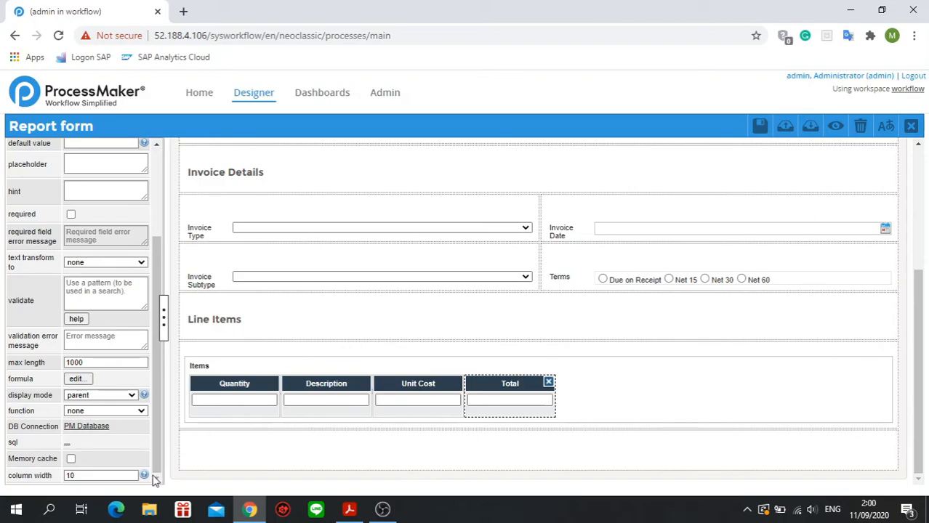
Add a submit button in the empty row below the Items grid and set its label to "Submit".
{"action": "scroll", "coordinate": [124, 271], "scroll_direction": "up", "scroll_amount": 10}
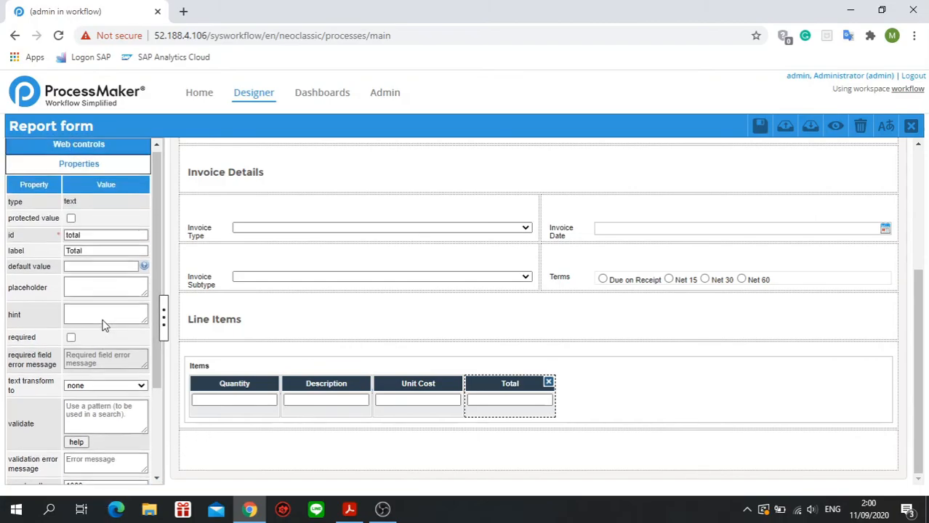
{"action": "left_click", "coordinate": [127, 150]}
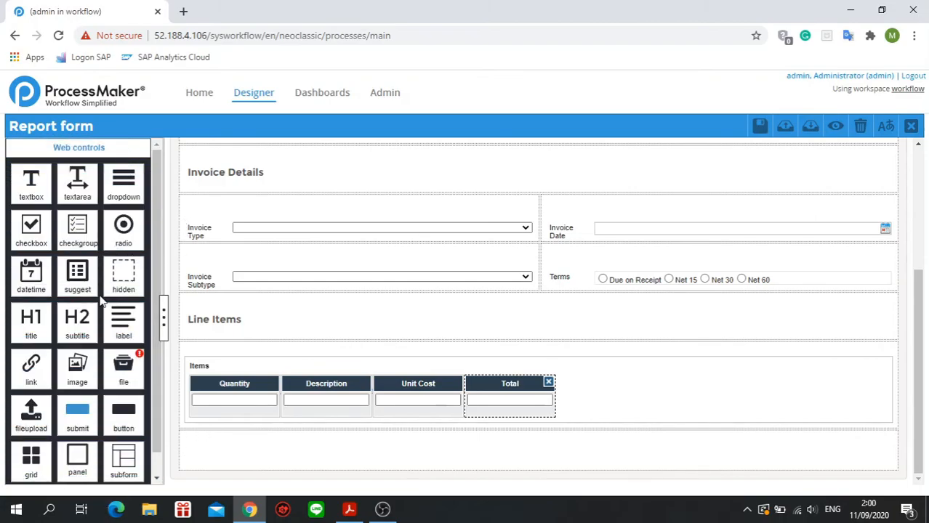
{"action": "scroll", "coordinate": [116, 349], "scroll_direction": "down", "scroll_amount": 1}
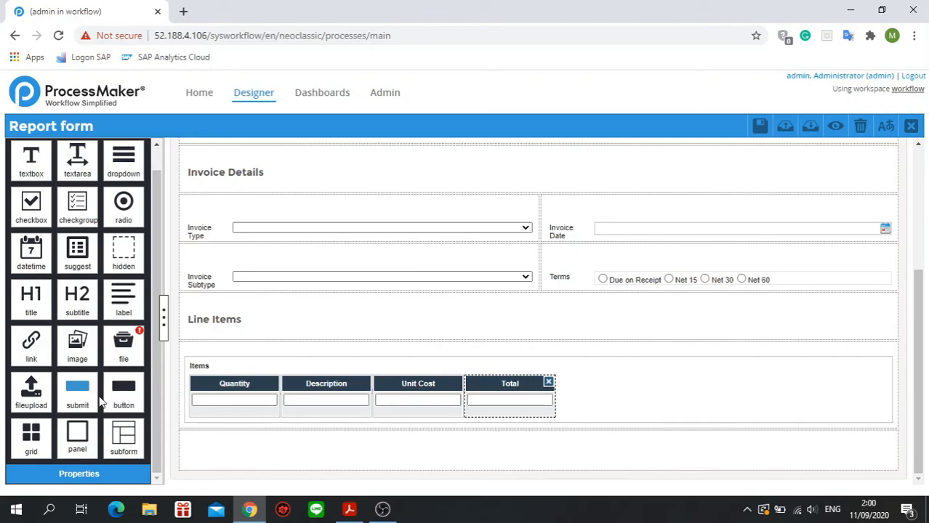
{"action": "left_click_drag", "start_coordinate": [93, 404], "coordinate": [236, 441]}
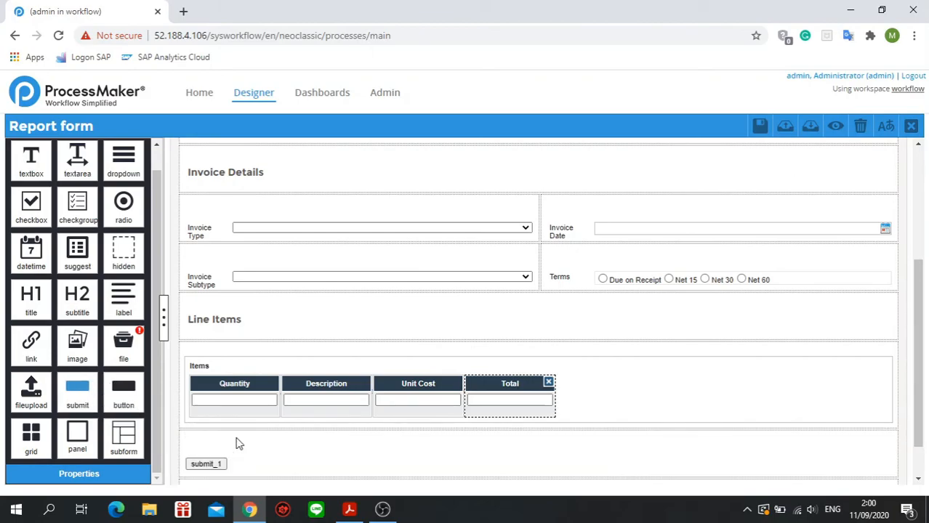
{"action": "scroll", "coordinate": [238, 441], "scroll_direction": "down", "scroll_amount": 1}
{"action": "left_click", "coordinate": [222, 431]}
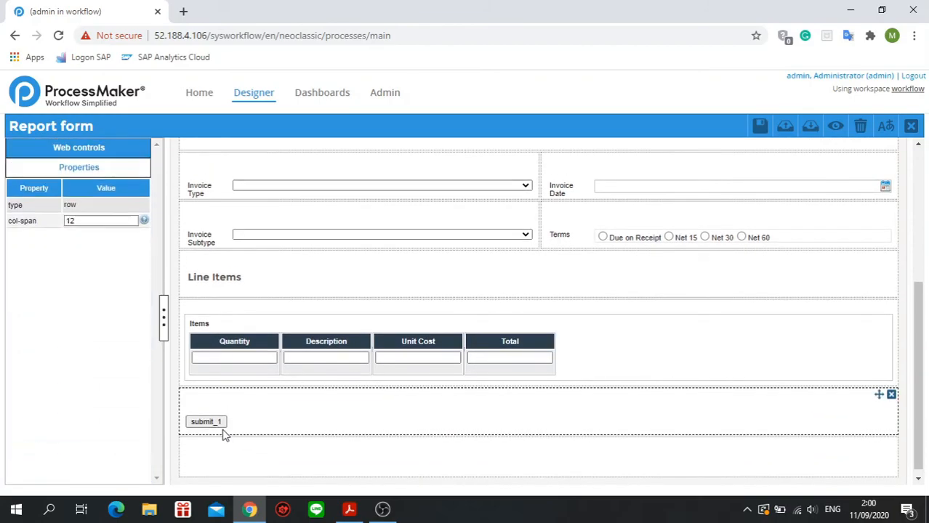
{"action": "left_click_drag", "start_coordinate": [134, 248], "coordinate": [37, 254]}
{"action": "type", "text": "Submit"}
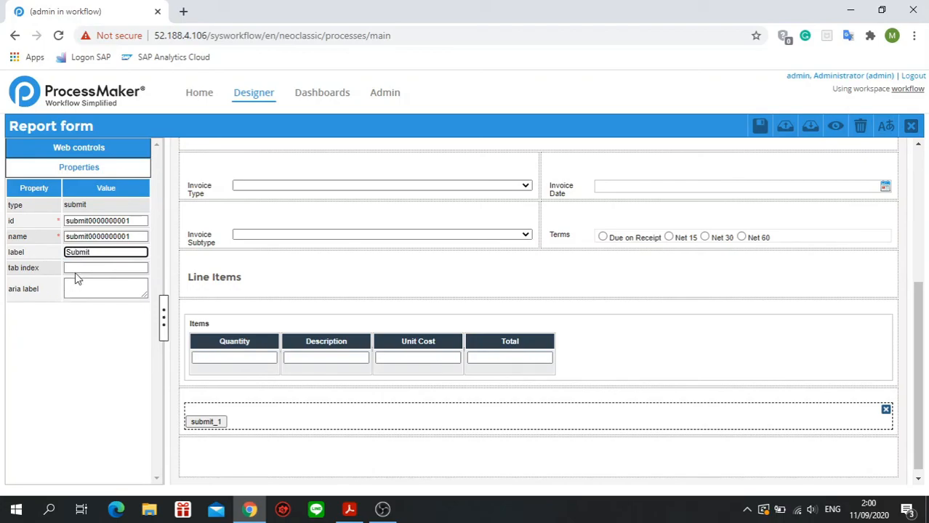
Set both the id and the name of the submit button to "submit".
{"action": "triple_click", "coordinate": [120, 220]}
{"action": "left_click", "coordinate": [131, 223]}
{"action": "left_click_drag", "start_coordinate": [131, 222], "coordinate": [65, 236]}
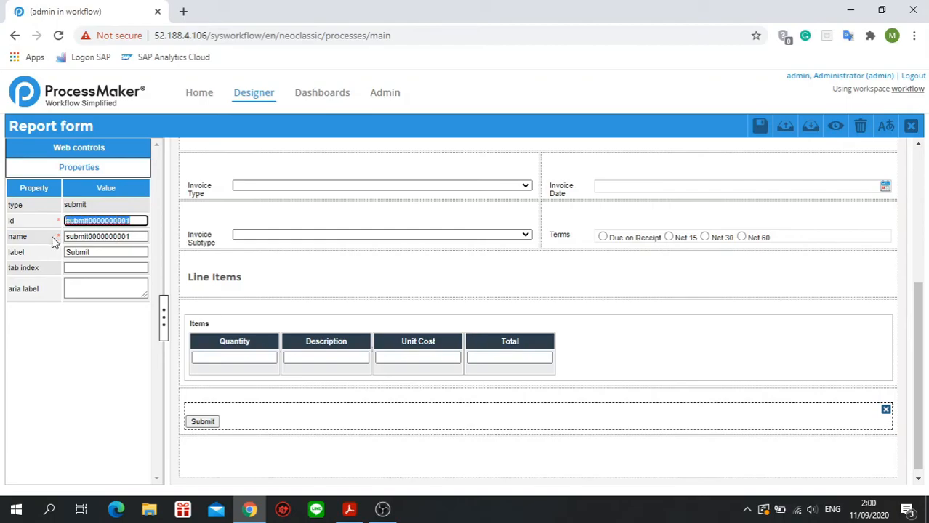
{"action": "type", "text": "submit"}
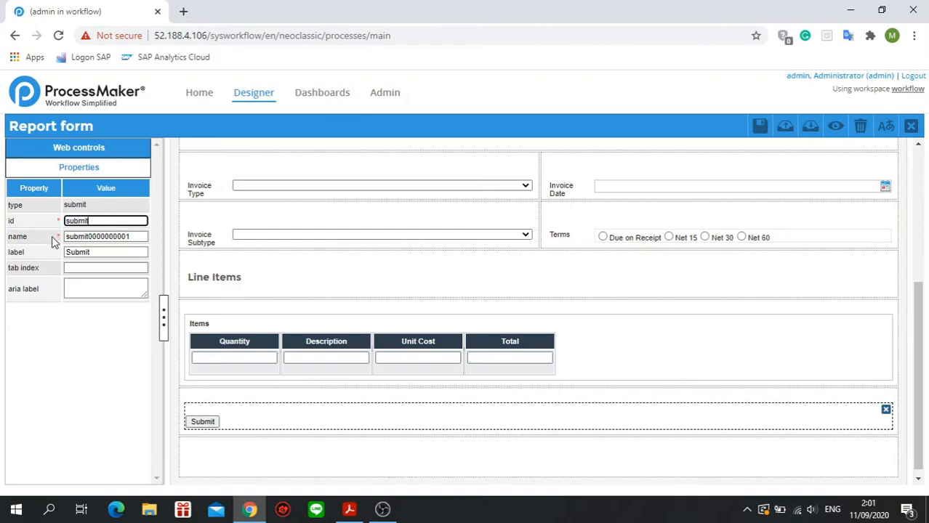
{"action": "key", "text": "Tab"}
{"action": "type", "text": "submit"}
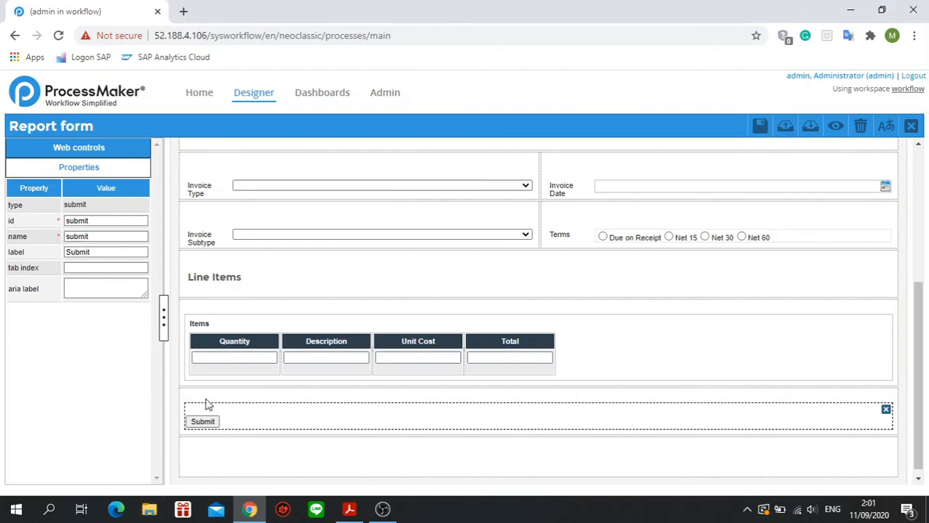
Save the Report form and display the web controls available for it.
{"action": "left_click", "coordinate": [354, 451]}
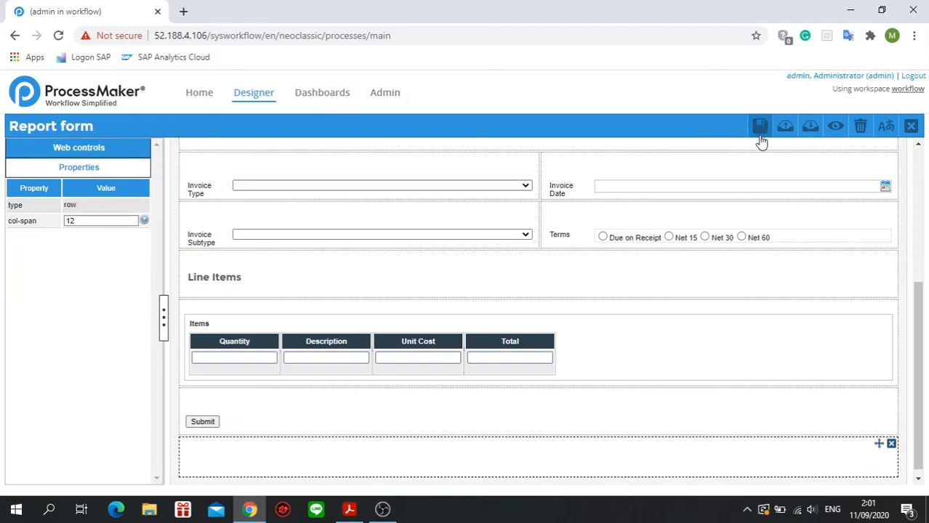
{"action": "left_click", "coordinate": [119, 151]}
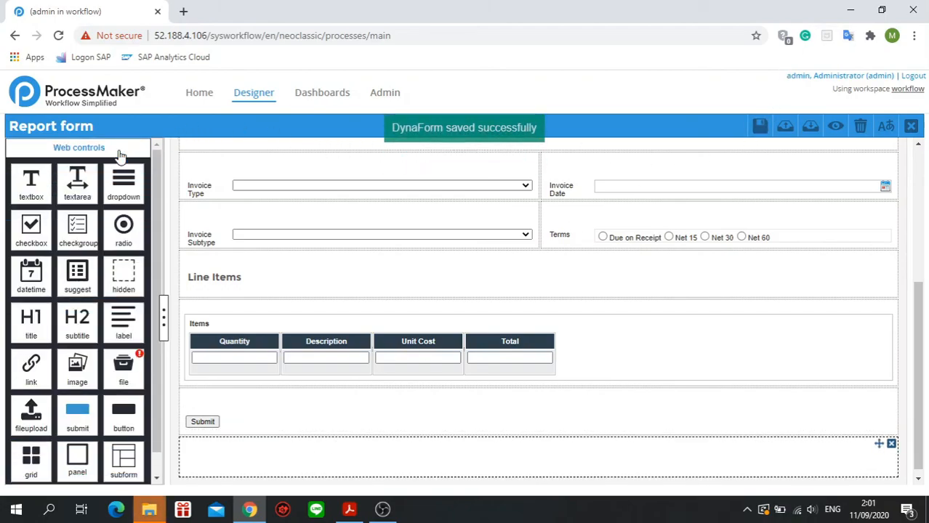
{"action": "scroll", "coordinate": [141, 385], "scroll_direction": "down", "scroll_amount": 1}
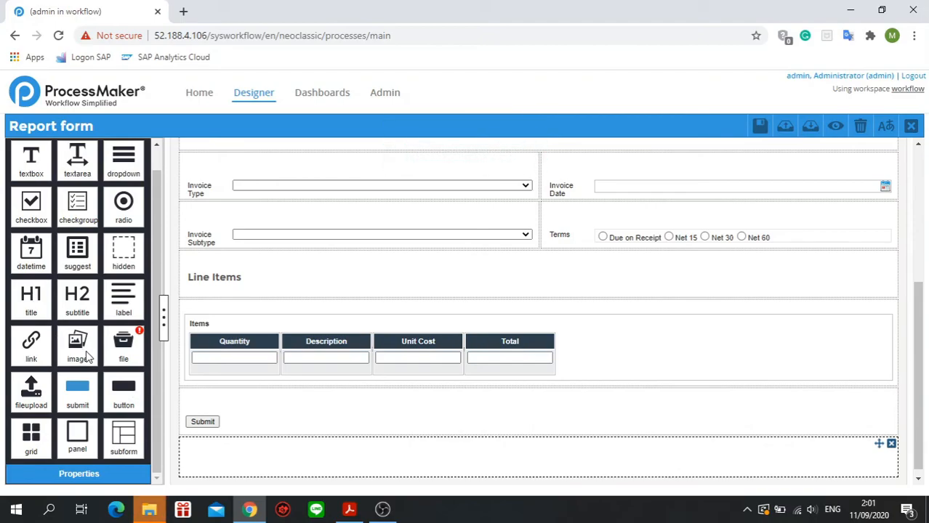
{"action": "scroll", "coordinate": [86, 356], "scroll_direction": "up", "scroll_amount": 1}
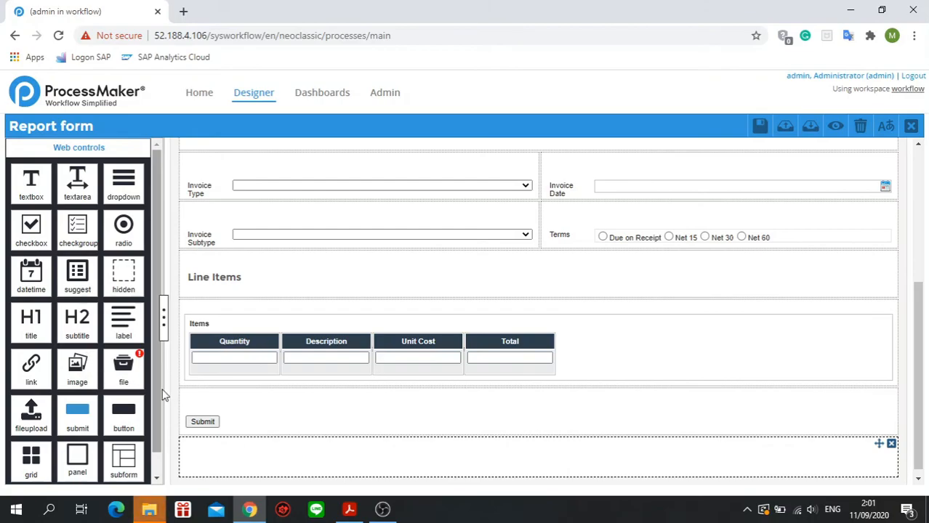
{"action": "scroll", "coordinate": [164, 393], "scroll_direction": "down", "scroll_amount": 1}
{"action": "scroll", "coordinate": [519, 329], "scroll_direction": "up", "scroll_amount": 4}
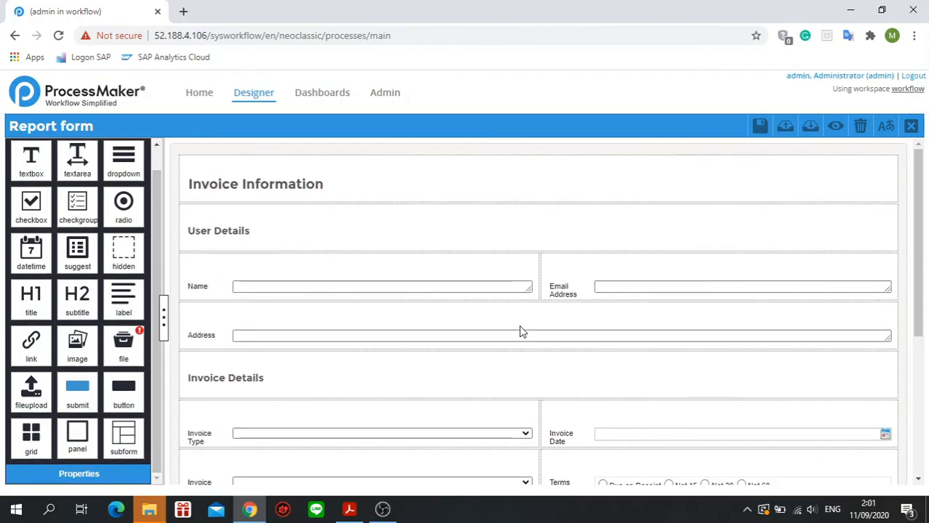
{"action": "scroll", "coordinate": [519, 329], "scroll_direction": "down", "scroll_amount": 4}
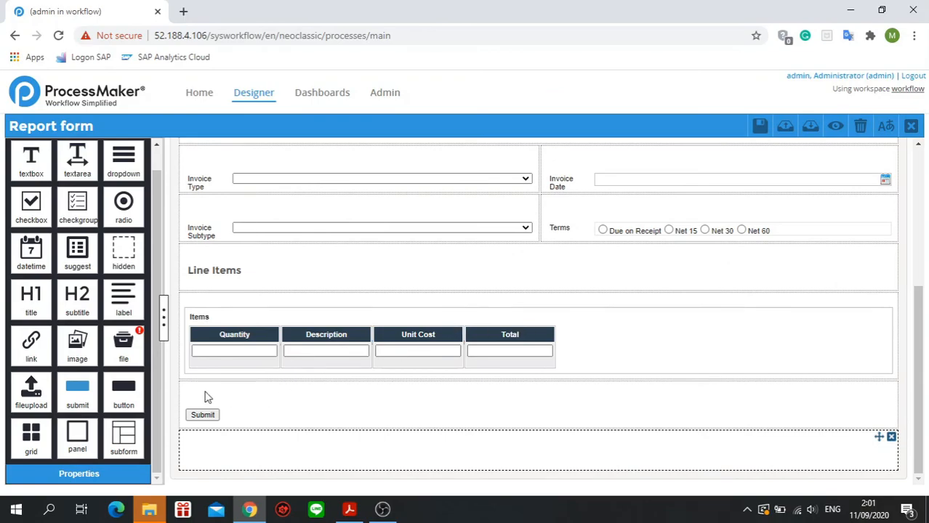
{"action": "left_click_drag", "start_coordinate": [35, 396], "coordinate": [279, 450]}
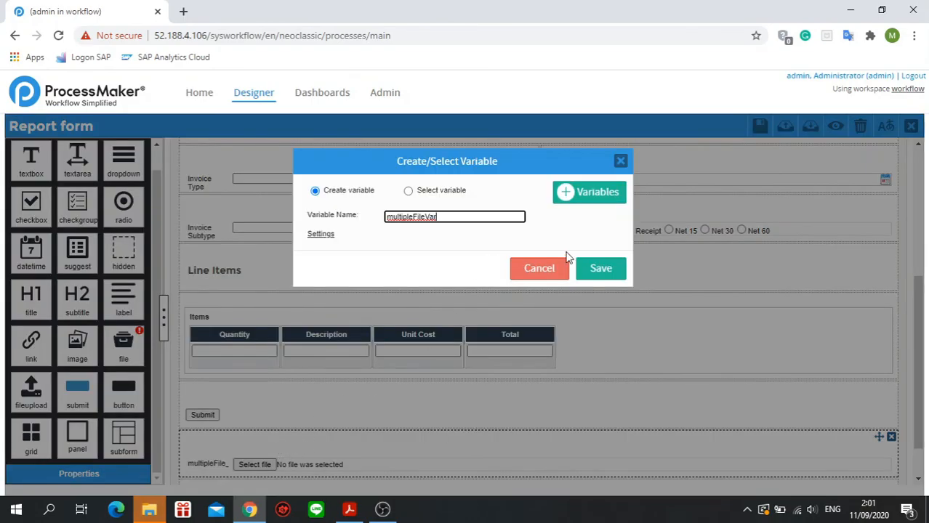
{"action": "left_click", "coordinate": [545, 271]}
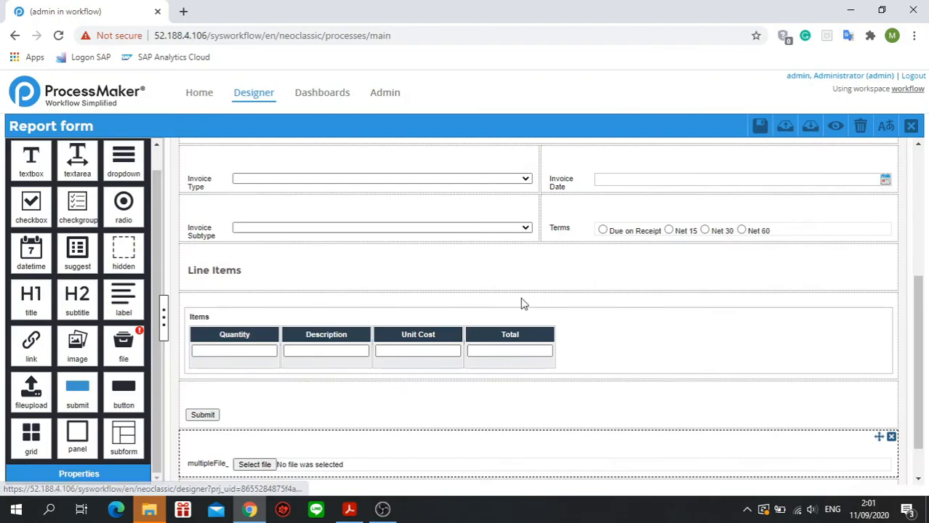
{"action": "left_click", "coordinate": [891, 437]}
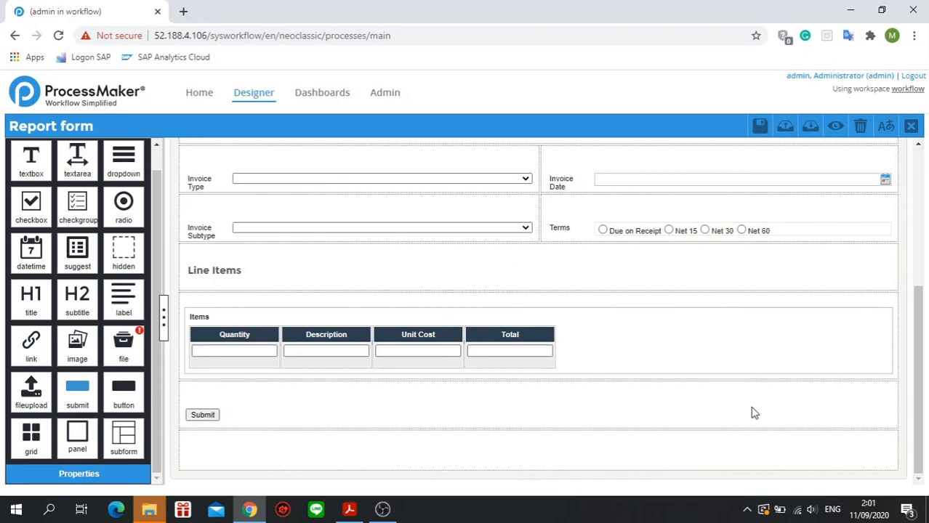
Save the Report form with the submit button as its last control.
{"action": "left_click", "coordinate": [460, 398]}
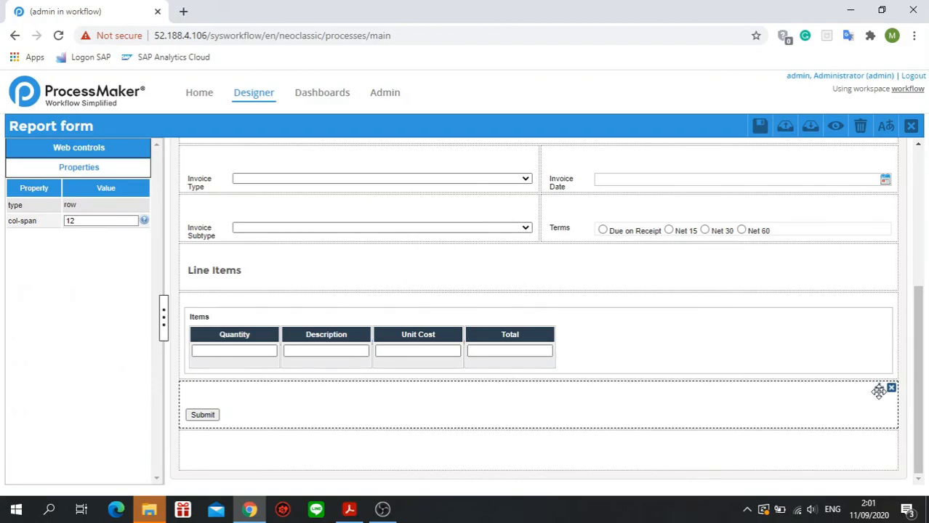
{"action": "scroll", "coordinate": [742, 255], "scroll_direction": "up", "scroll_amount": 5}
{"action": "left_click", "coordinate": [761, 130]}
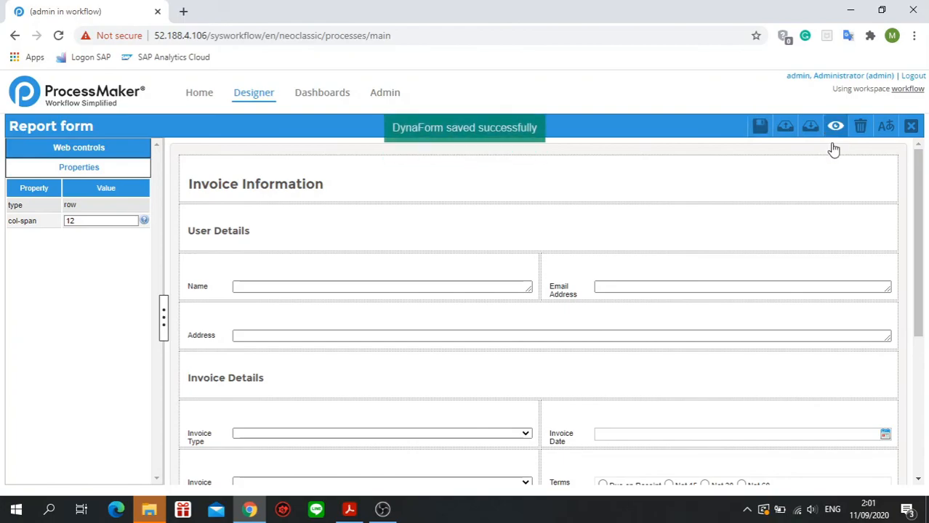
Preview the whole form down to its Submit button, and close the form designer to return to the Invoice Approval process diagram.
{"action": "left_click", "coordinate": [836, 129]}
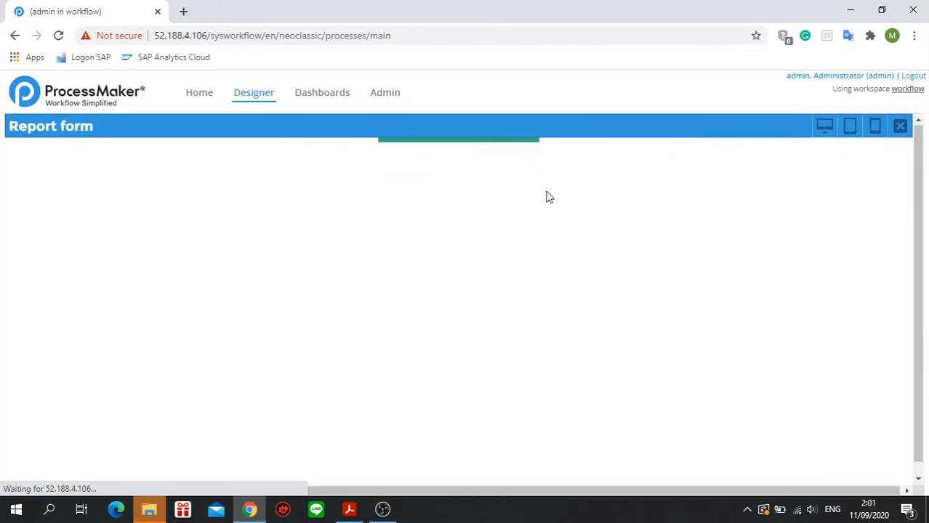
{"action": "scroll", "coordinate": [620, 389], "scroll_direction": "down", "scroll_amount": 3}
{"action": "scroll", "coordinate": [621, 391], "scroll_direction": "down", "scroll_amount": 1}
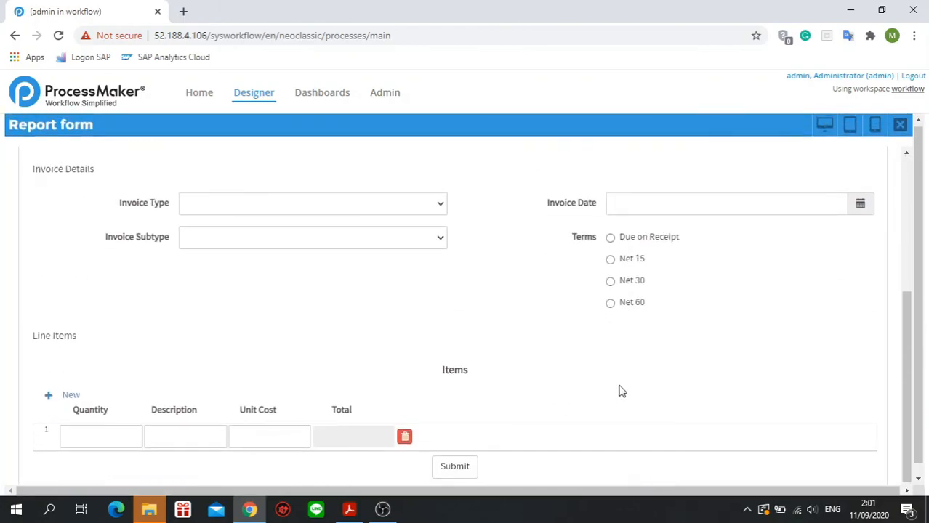
{"action": "scroll", "coordinate": [625, 378], "scroll_direction": "up", "scroll_amount": 5}
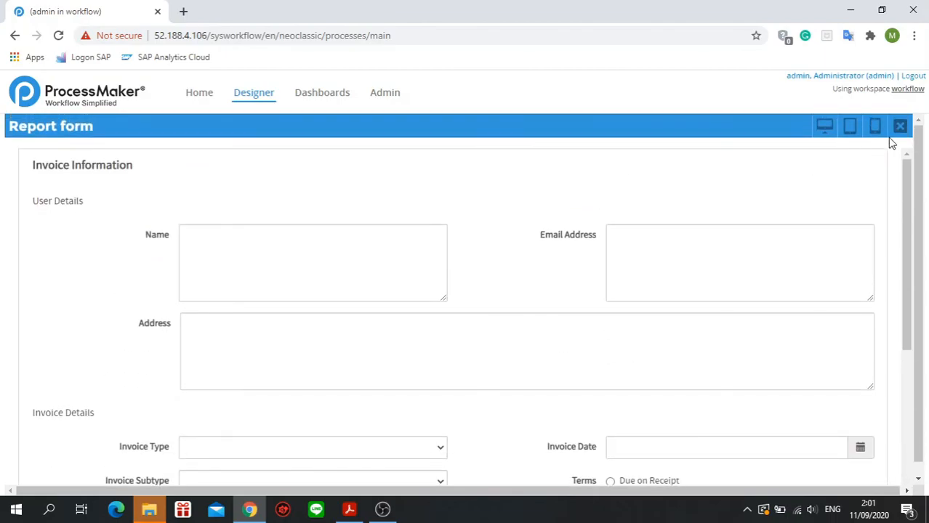
{"action": "left_click", "coordinate": [899, 125]}
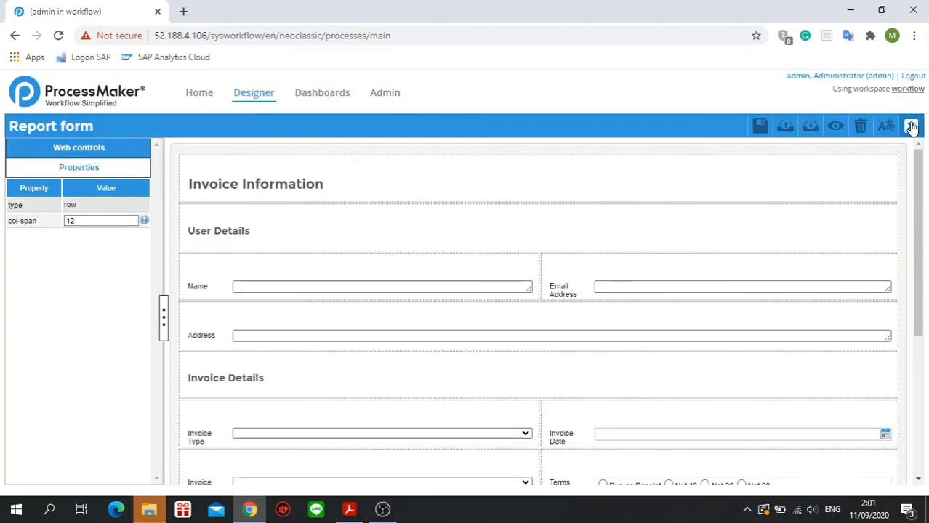
{"action": "left_click", "coordinate": [911, 126]}
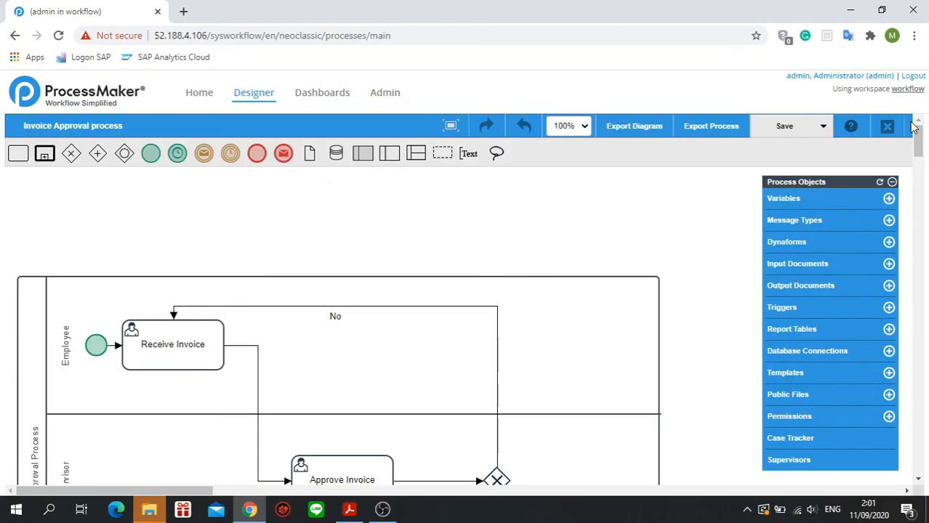
{"action": "left_click", "coordinate": [381, 508]}
{"action": "left_click", "coordinate": [826, 408]}
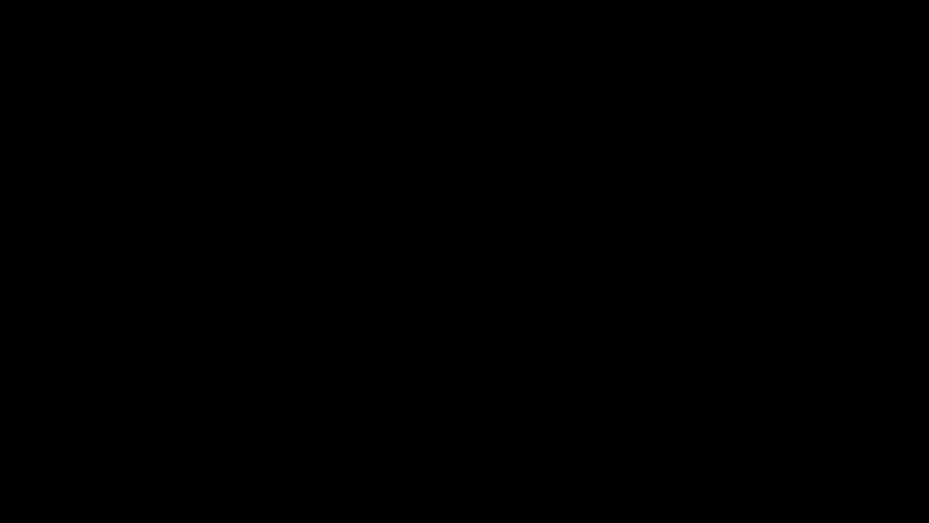